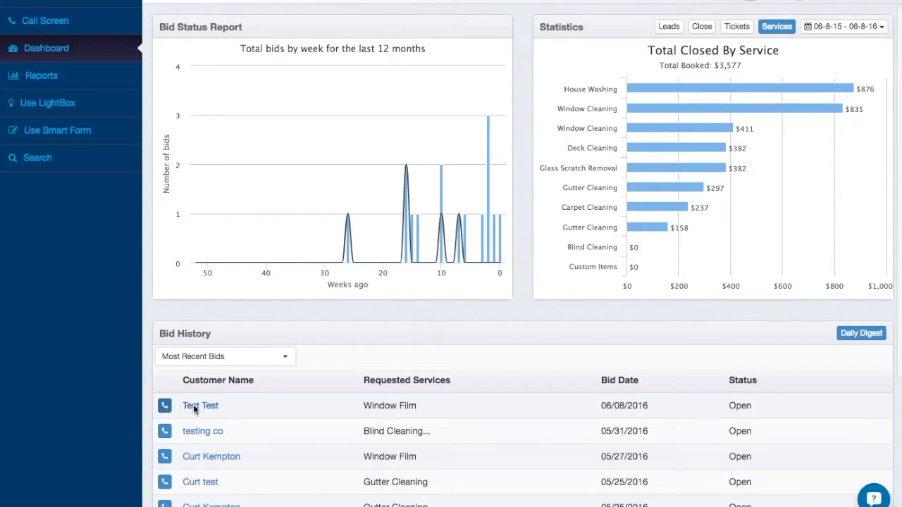
# - Open the most recent Window Film bid from Bid History and continue with its selected service to the Window Film section
pyautogui.click(193, 407)
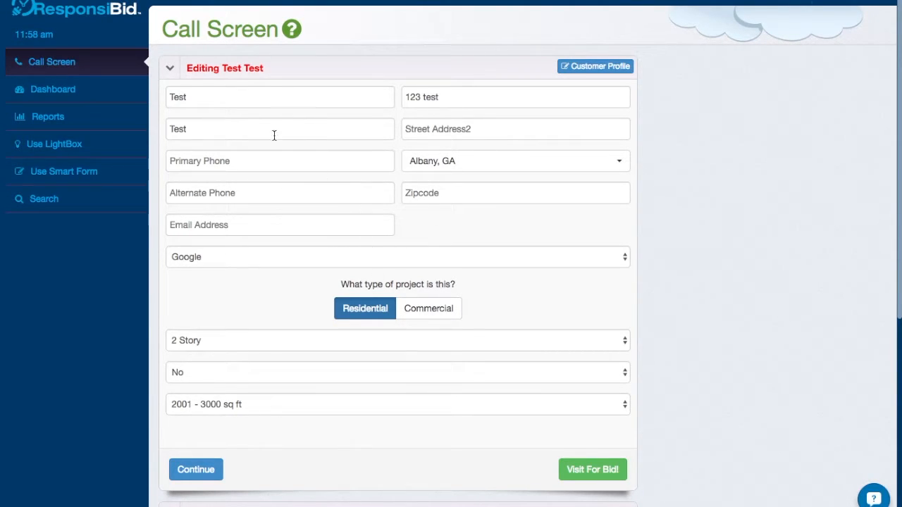
pyautogui.scroll(-3, 279, 332)
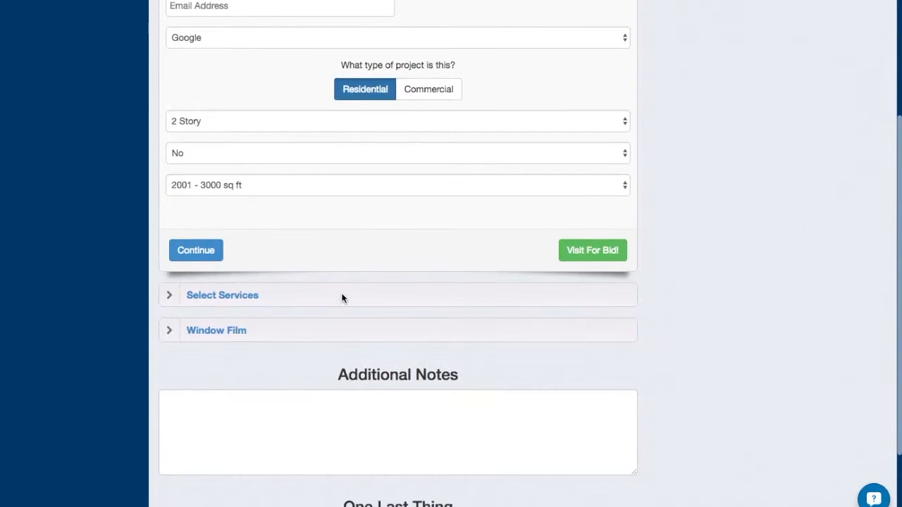
pyautogui.click(342, 297)
pyautogui.scroll(-2, 414, 310)
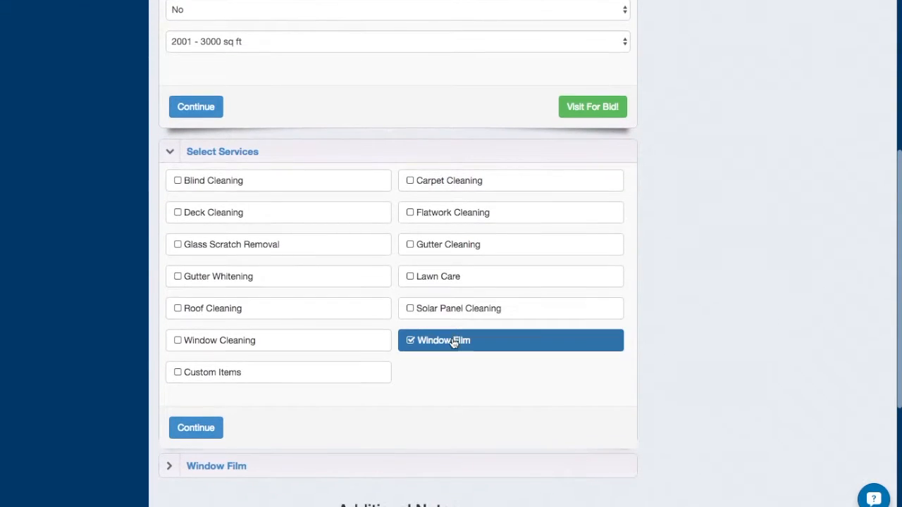
pyautogui.scroll(1, 363, 166)
pyautogui.scroll(2, 363, 167)
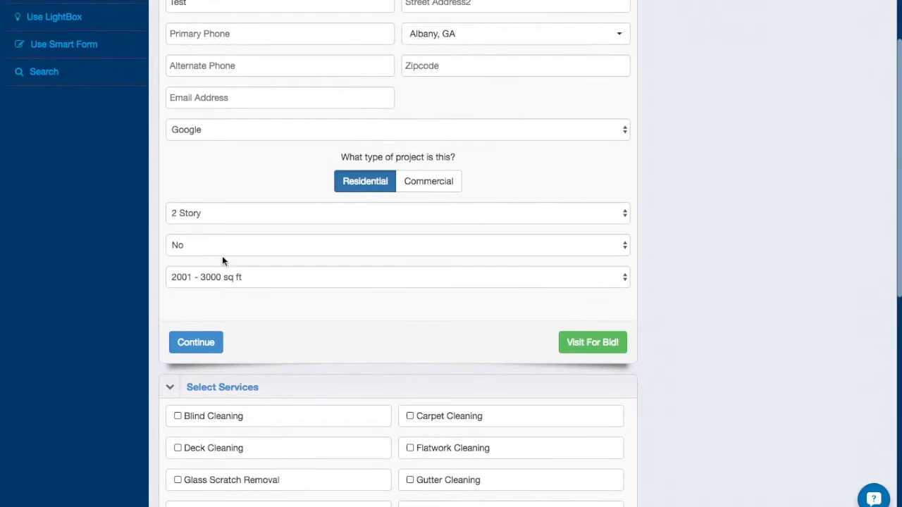
pyautogui.scroll(-3, 315, 392)
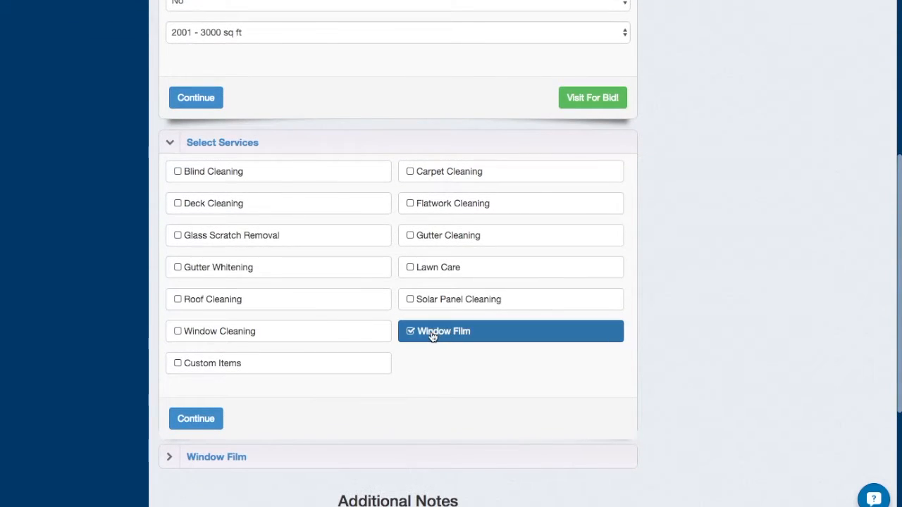
pyautogui.click(200, 427)
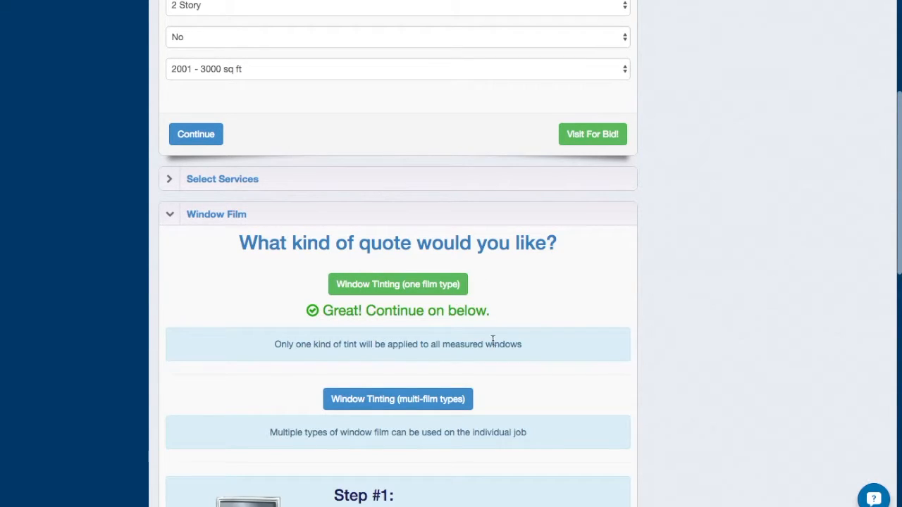
# - Examine the one-film-type quote's area measurements for Bedroom 1, Living area and Door Glass, and its tinting purpose
pyautogui.scroll(-5, 493, 341)
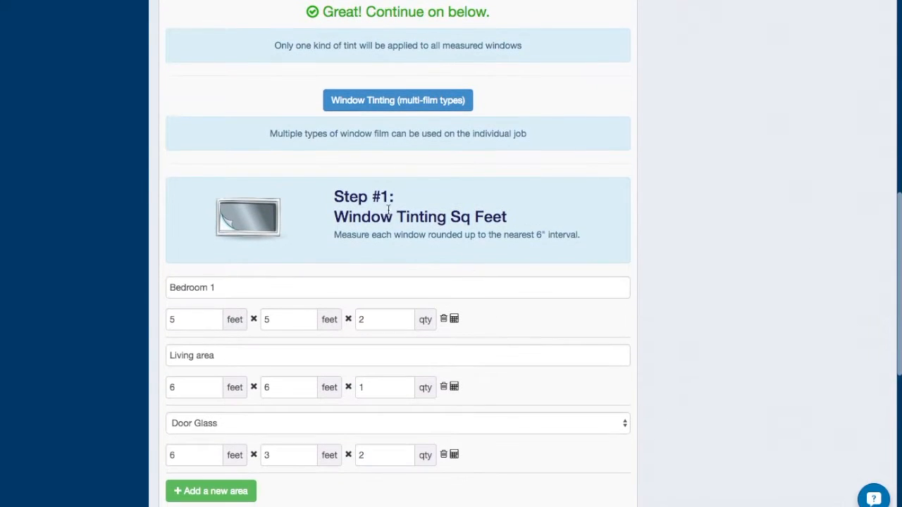
pyautogui.scroll(-3, 394, 288)
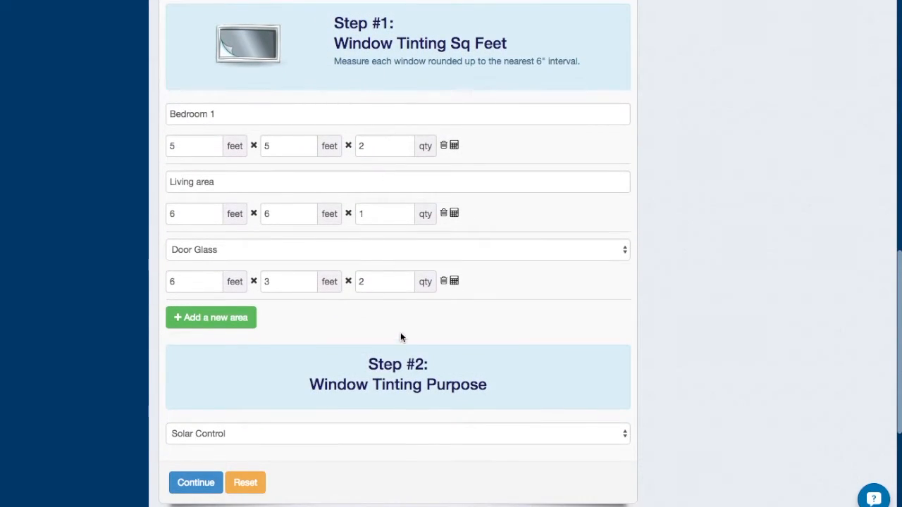
pyautogui.scroll(1, 450, 308)
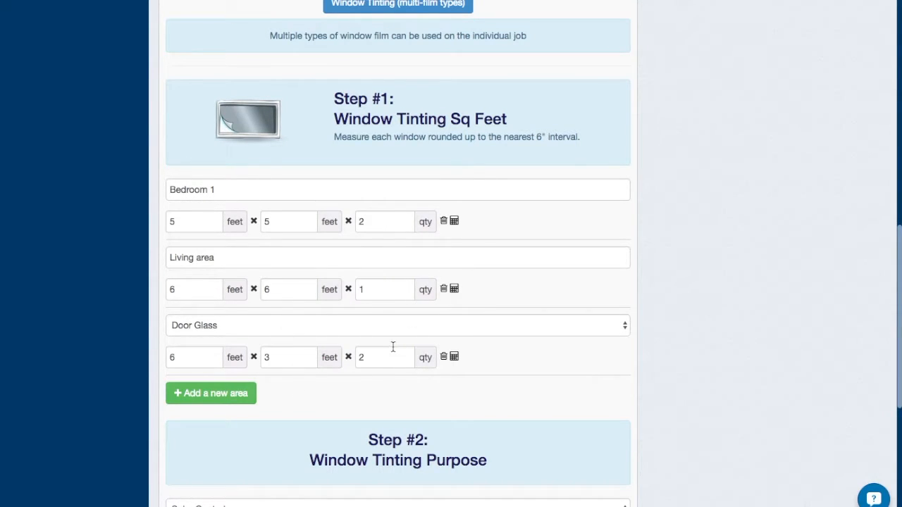
pyautogui.scroll(-3, 393, 347)
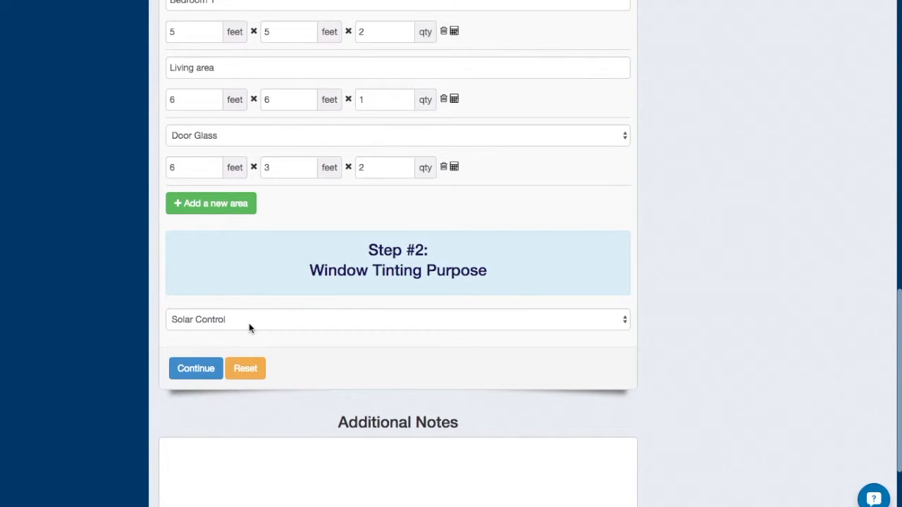
pyautogui.scroll(1, 247, 322)
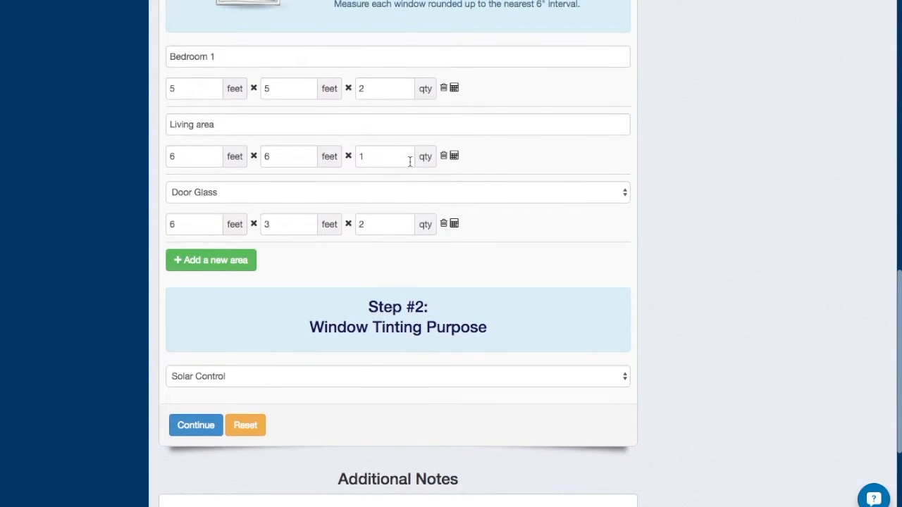
pyautogui.scroll(1, 409, 158)
pyautogui.scroll(1, 410, 159)
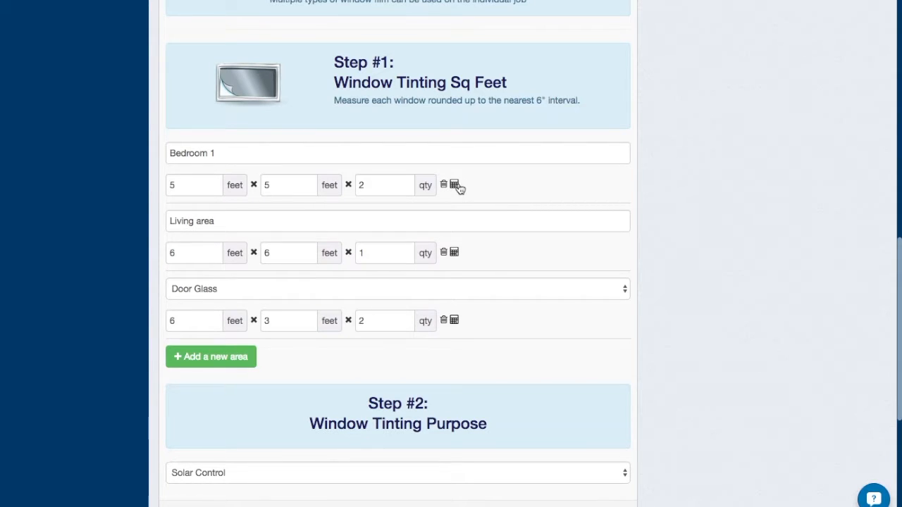
# - Try entering Bedroom 1's size as total square feet and return the row to length-by-width measurement
pyautogui.scroll(10, 396, 141)
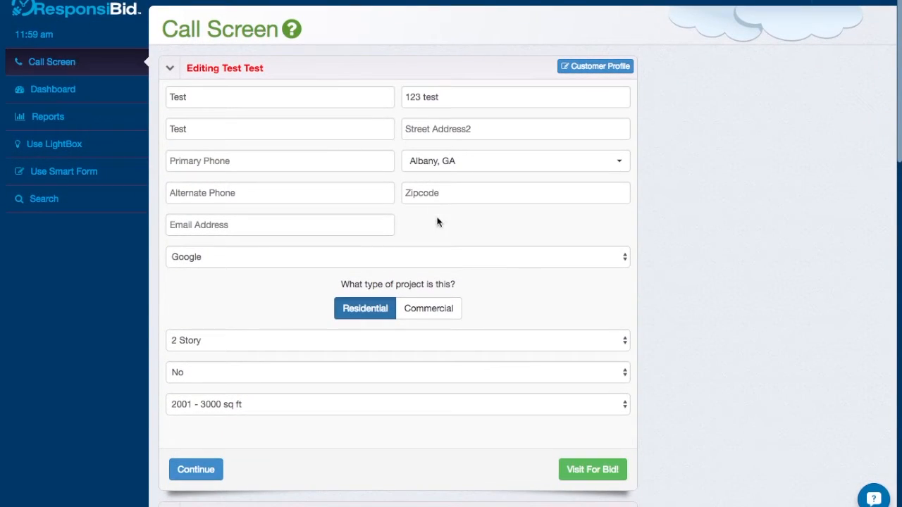
pyautogui.scroll(-5, 437, 221)
pyautogui.scroll(-4, 437, 222)
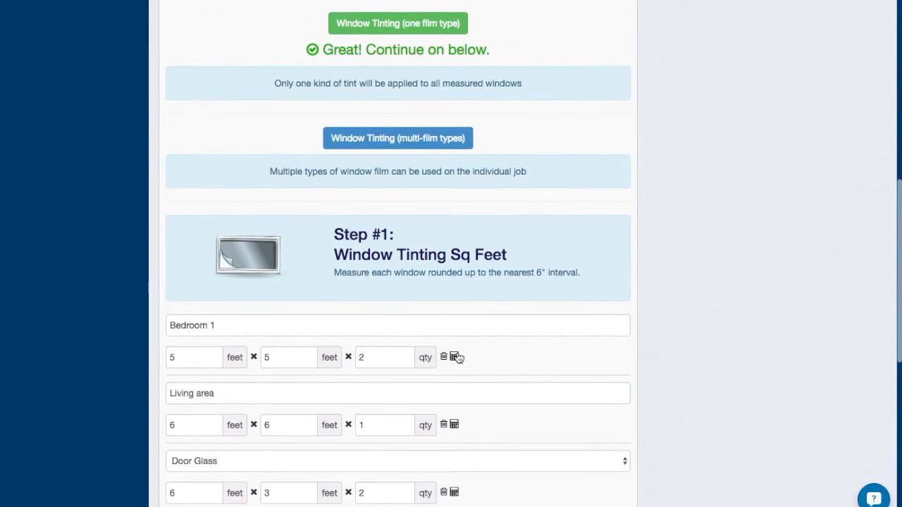
pyautogui.click(455, 358)
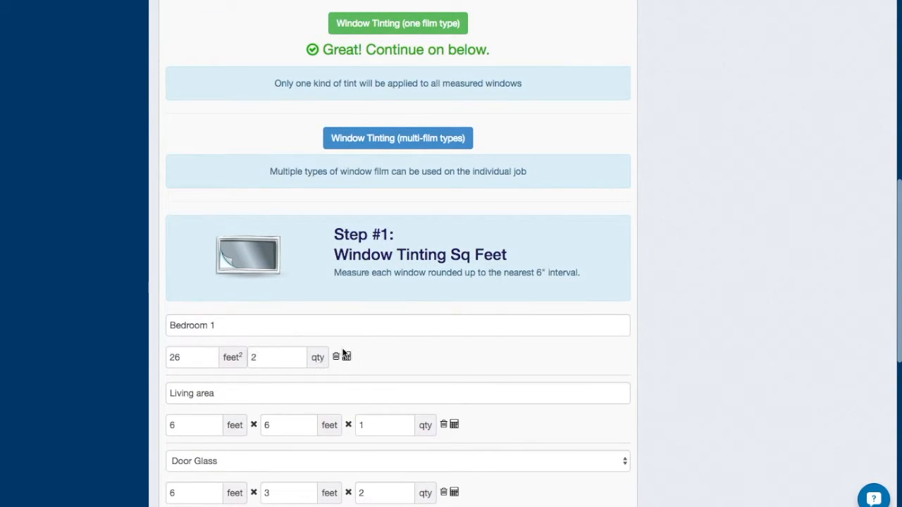
pyautogui.doubleClick(188, 355)
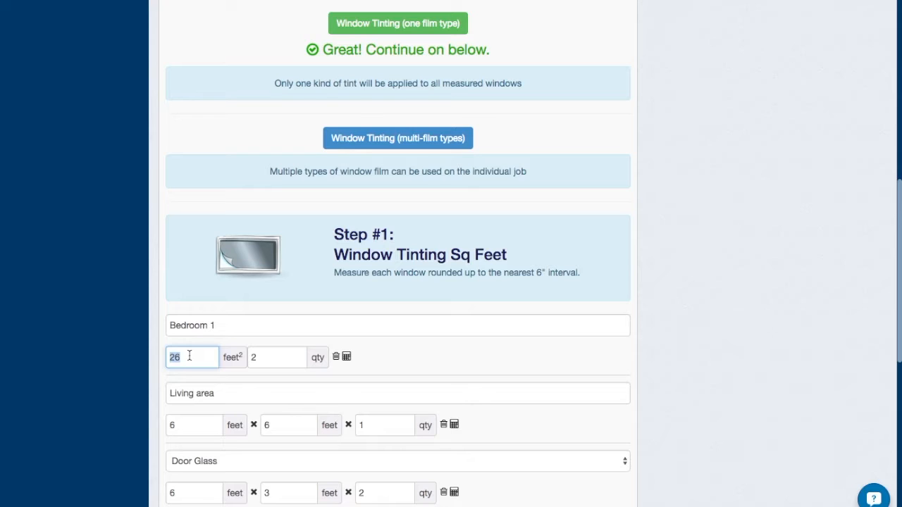
pyautogui.write('2')
pyautogui.click(347, 358)
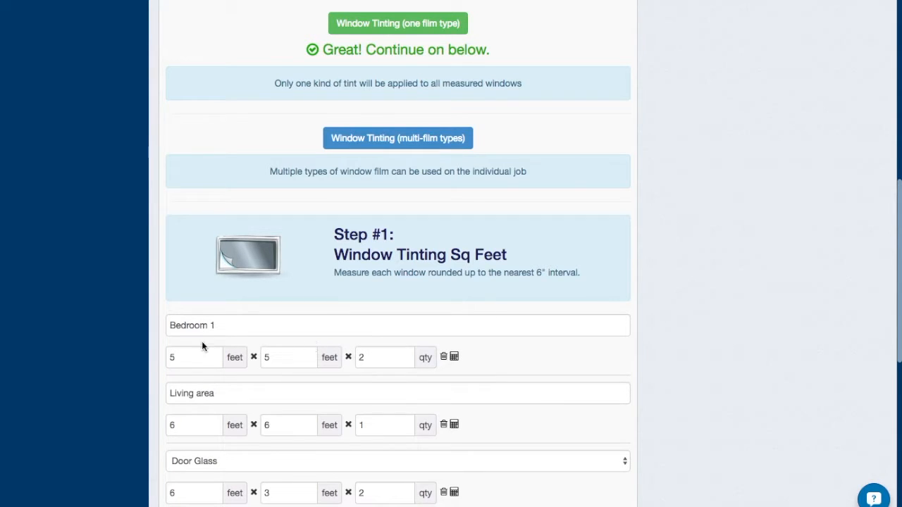
# - Review Bedroom 1's dimensions and quantity and the available Window Tinting Purpose options, keeping Solar Control
pyautogui.scroll(-1, 585, 317)
pyautogui.scroll(-3, 586, 318)
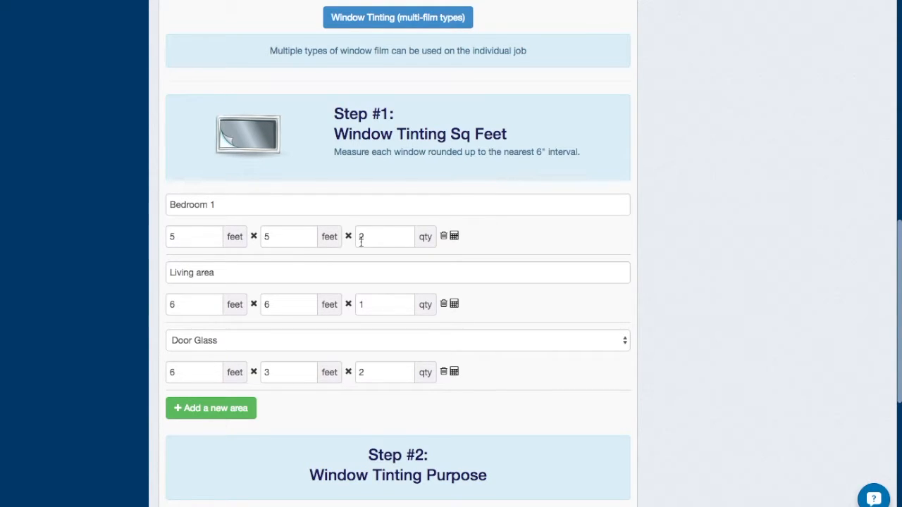
pyautogui.doubleClick(230, 236)
pyautogui.doubleClick(329, 236)
pyautogui.click(429, 237)
pyautogui.scroll(-3, 390, 367)
pyautogui.click(366, 305)
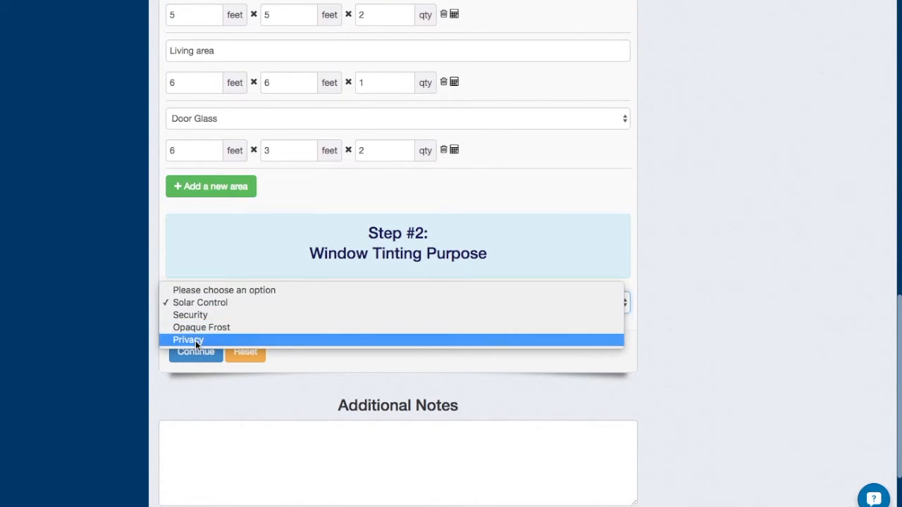
pyautogui.click(581, 374)
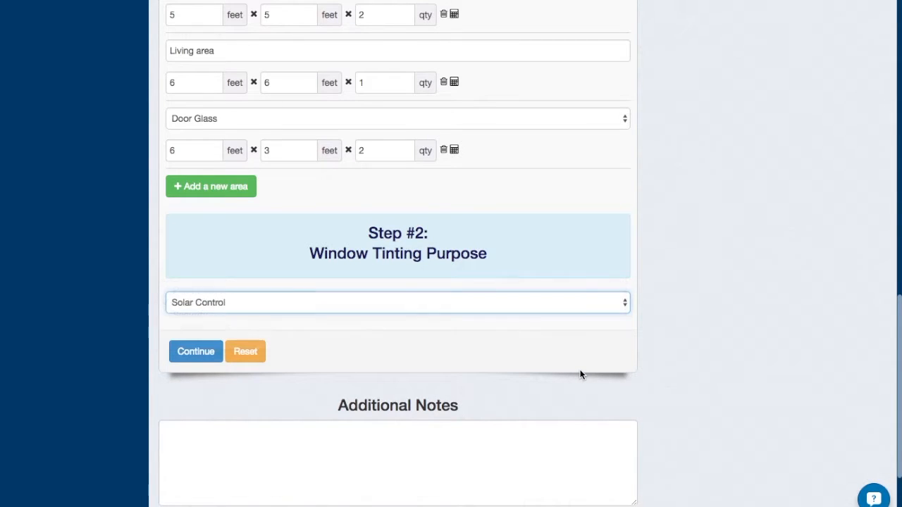
pyautogui.scroll(-3, 539, 370)
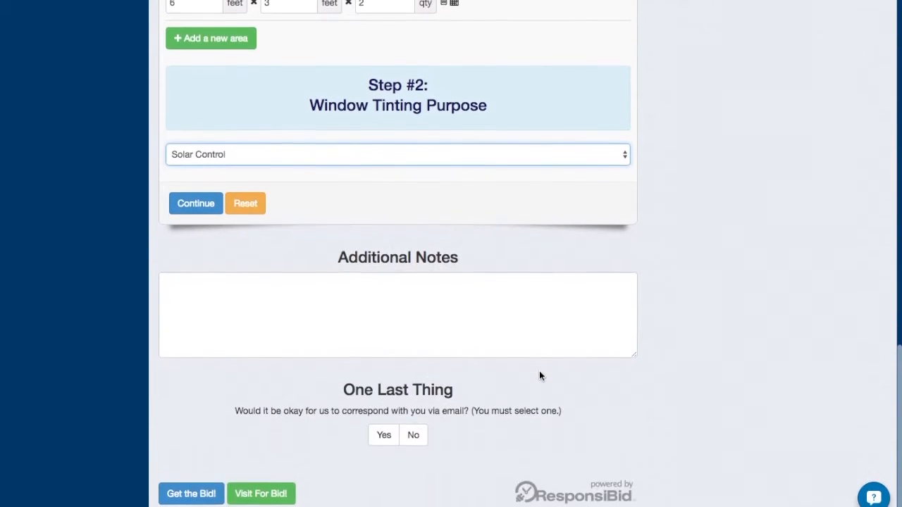
# - Open the bid's Customer Profile and expand its Window Film section
pyautogui.scroll(5, 538, 373)
pyautogui.scroll(10, 500, 255)
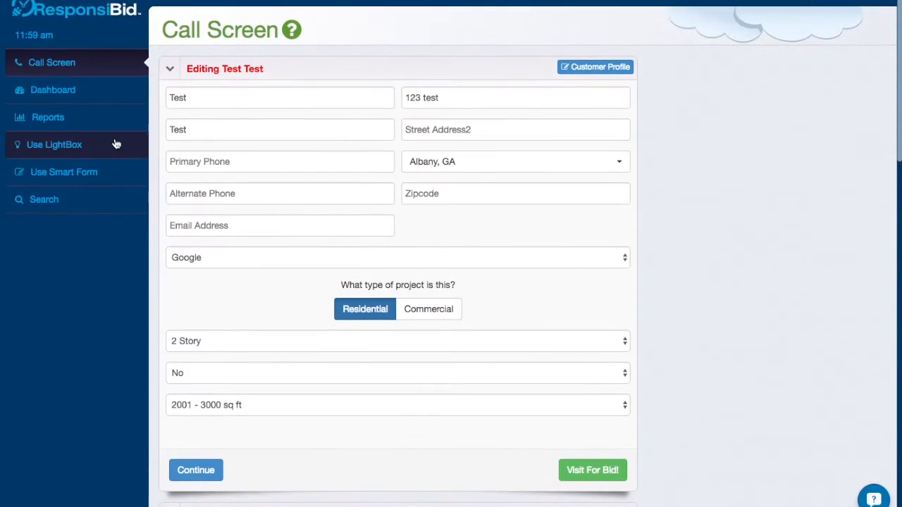
pyautogui.click(606, 74)
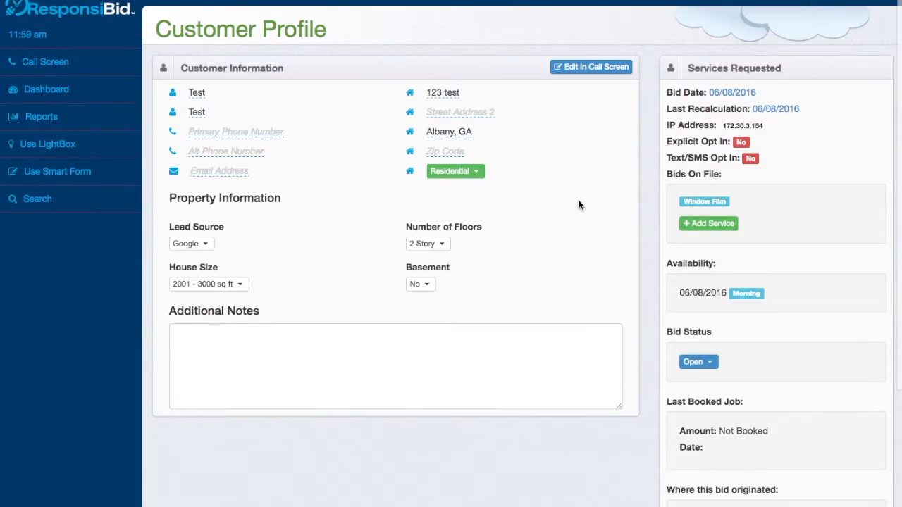
pyautogui.scroll(-5, 580, 212)
pyautogui.scroll(5, 342, 369)
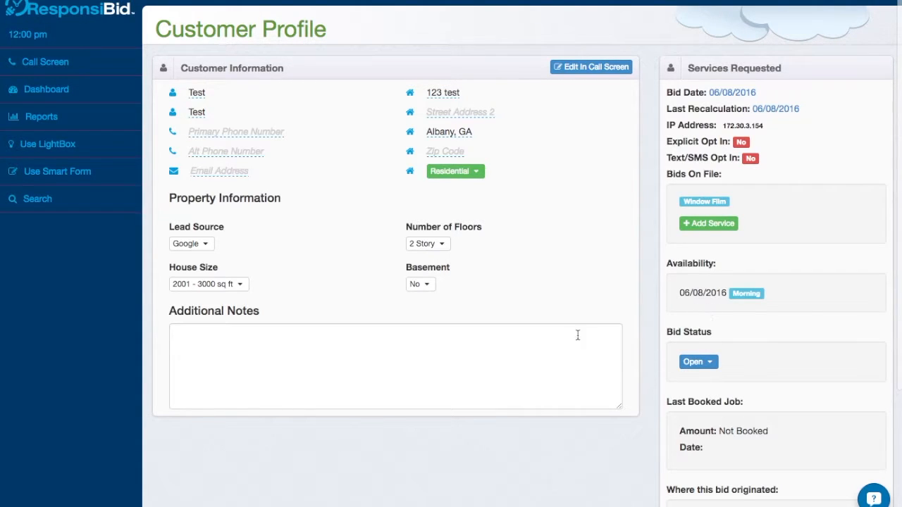
pyautogui.scroll(-5, 486, 345)
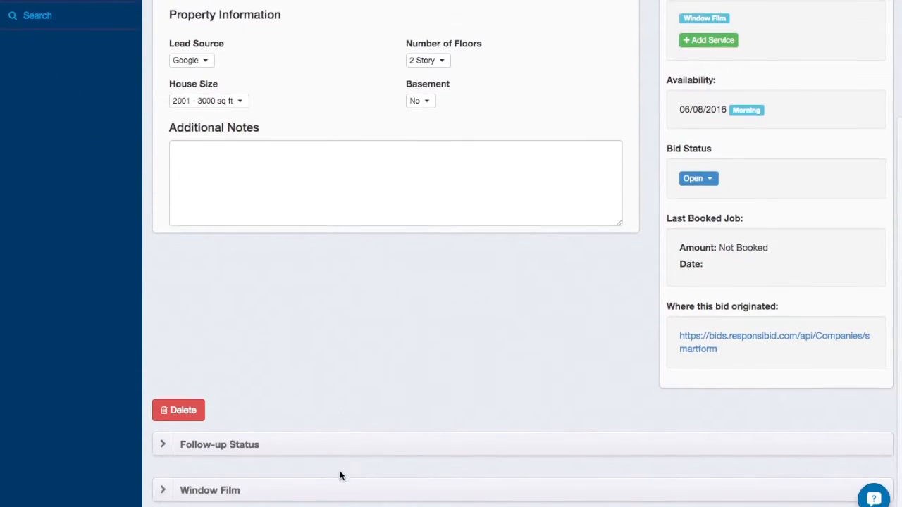
pyautogui.click(330, 491)
pyautogui.scroll(-10, 330, 491)
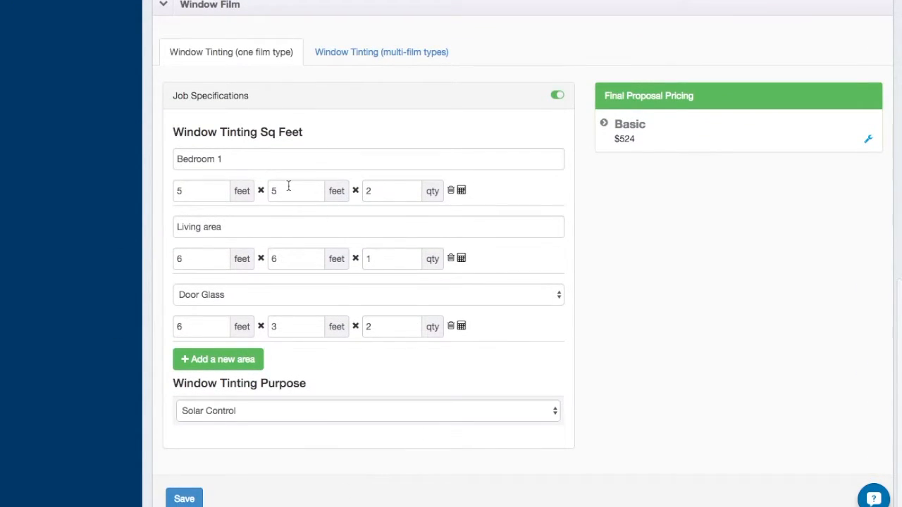
# - Compare the multi-film and one-film-type job specifications and preview the square-feet entry mode for Bedroom 1
pyautogui.click(363, 56)
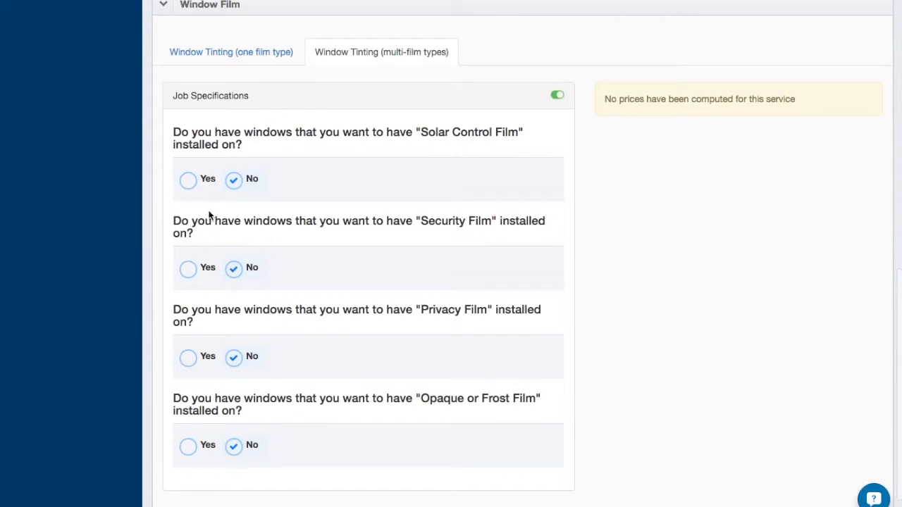
pyautogui.click(262, 51)
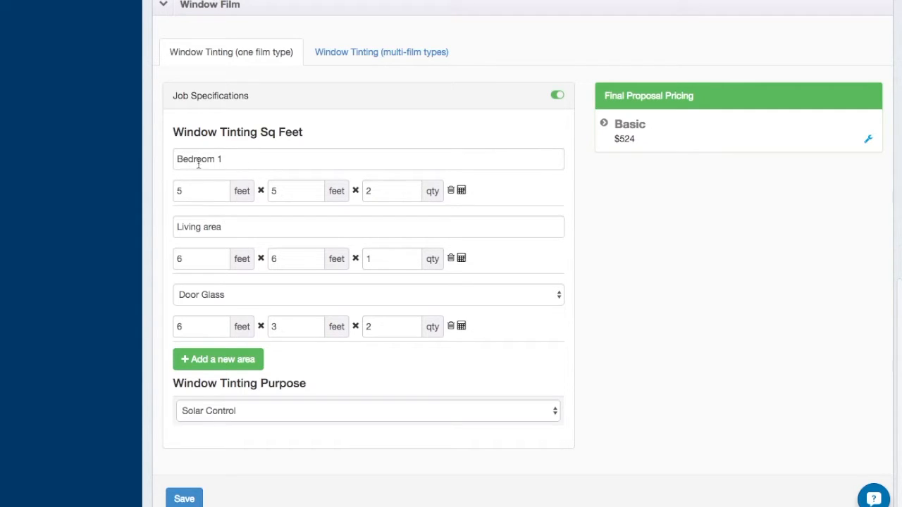
pyautogui.click(462, 191)
pyautogui.click(353, 190)
# - Delete the Door Glass measurement from the one-film-type quote and save the recalculated price
pyautogui.click(451, 327)
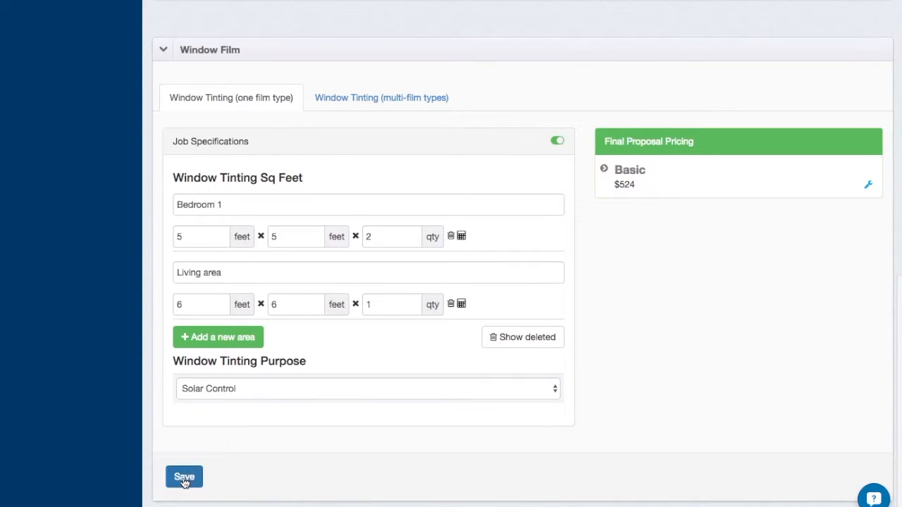
pyautogui.click(184, 479)
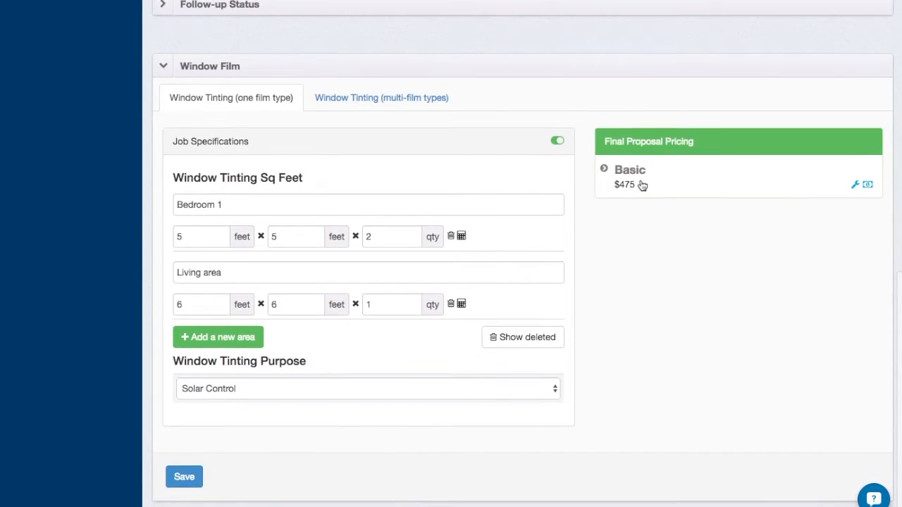
# - Restore the deleted Door Glass measurement and save the Window Film quote
pyautogui.click(525, 337)
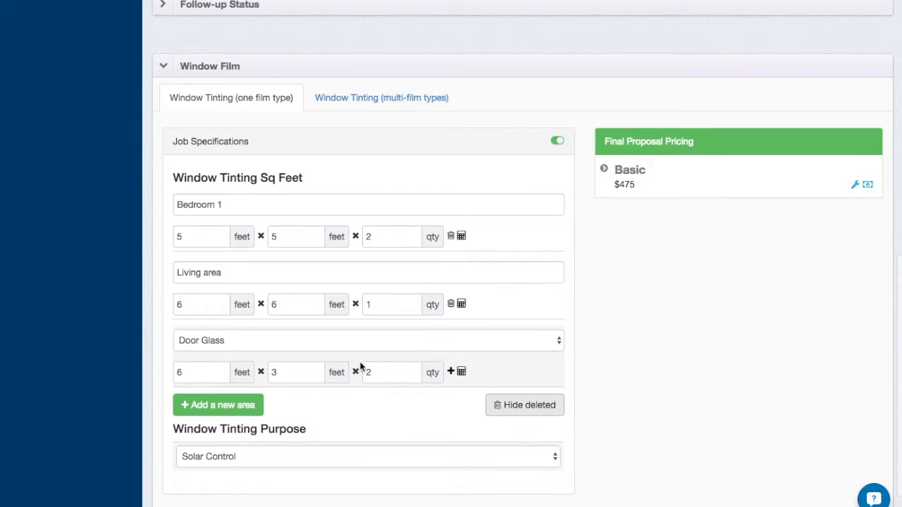
pyautogui.click(451, 373)
pyautogui.click(452, 372)
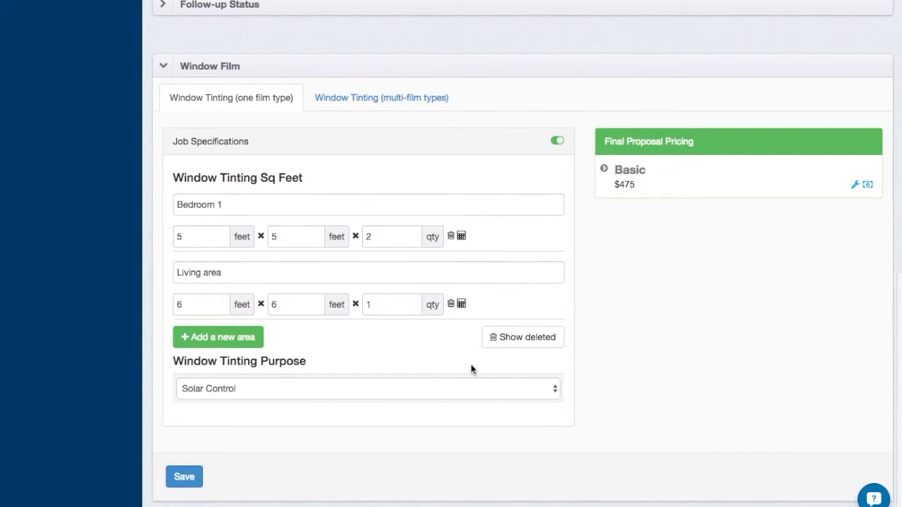
pyautogui.click(505, 340)
pyautogui.click(450, 371)
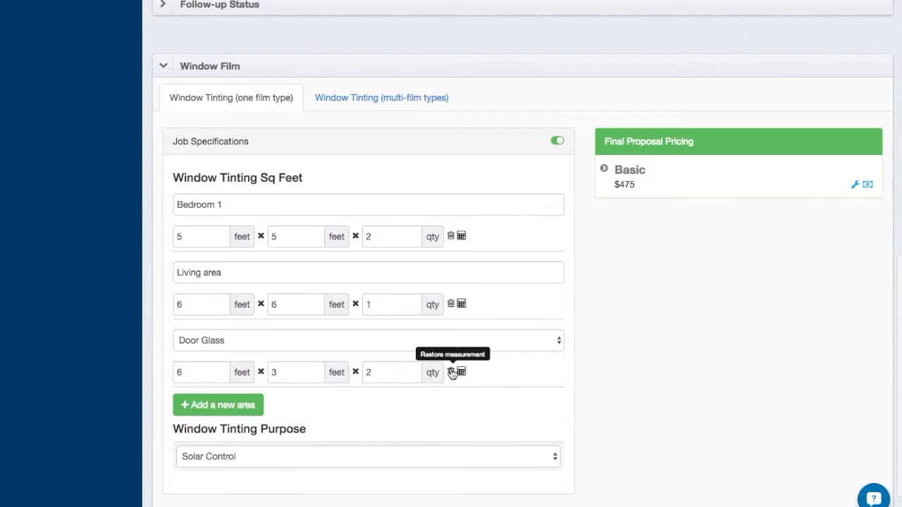
pyautogui.scroll(-1, 521, 395)
pyautogui.click(187, 474)
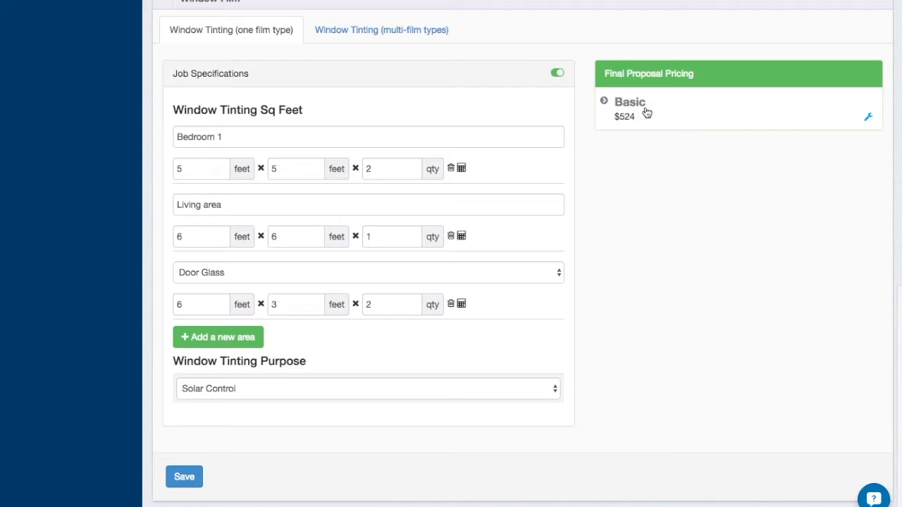
# - Expand the Basic package's price breakdown under Final Proposal Pricing
pyautogui.click(605, 103)
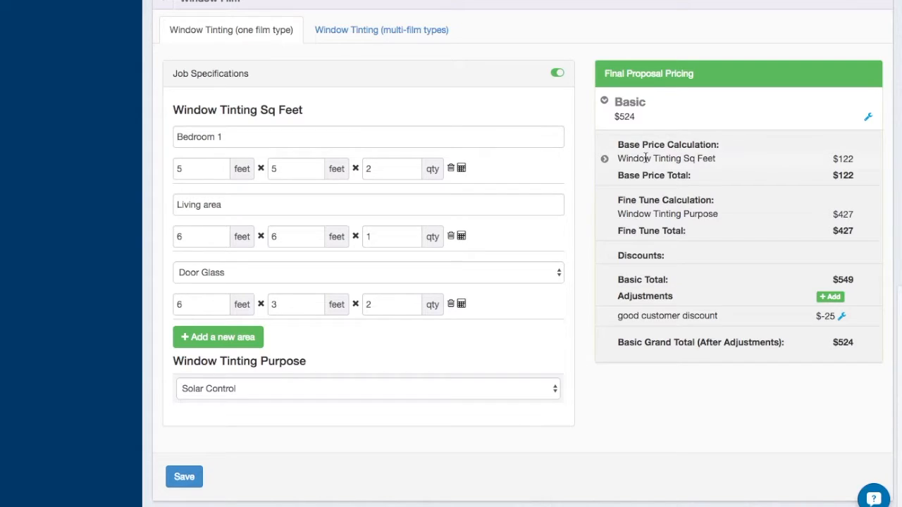
# - Expand the Window Tinting Sq Feet breakdown, review the fine-tune price and open the good customer discount's adjustment settings
pyautogui.click(605, 160)
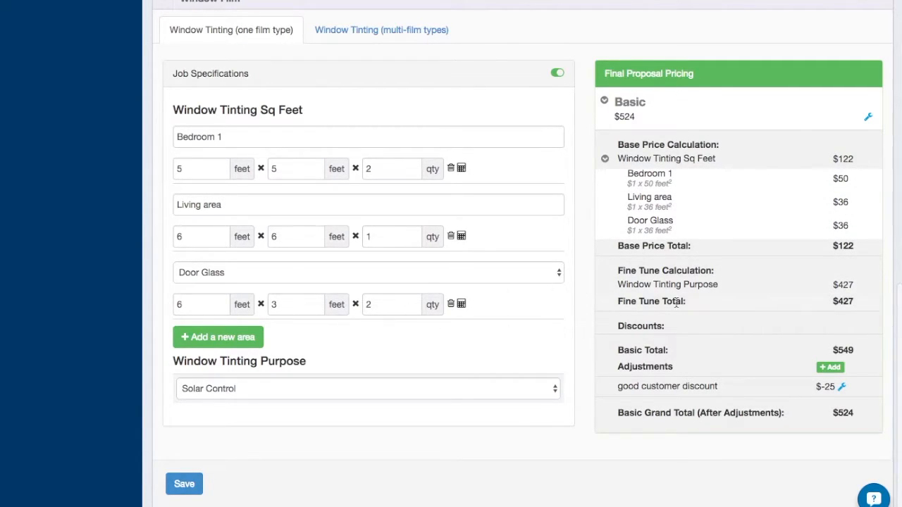
pyautogui.doubleClick(843, 285)
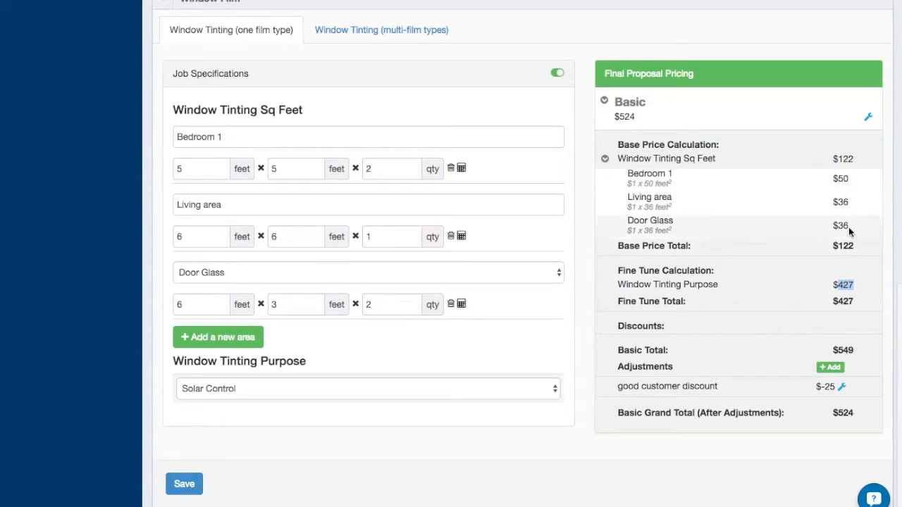
pyautogui.click(694, 364)
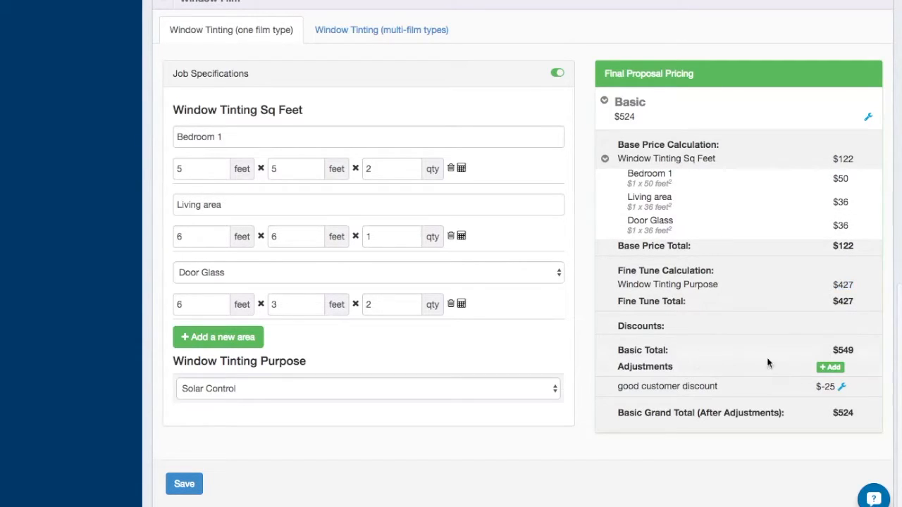
pyautogui.click(842, 389)
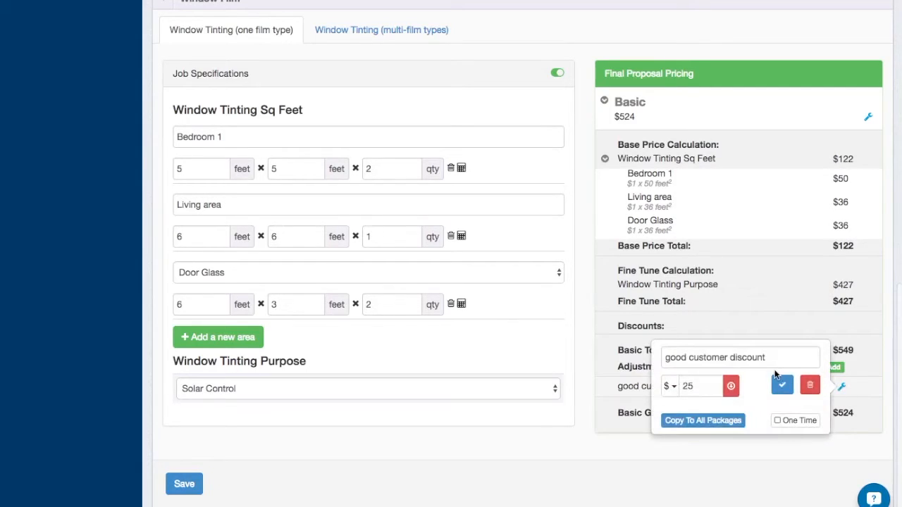
pyautogui.click(859, 418)
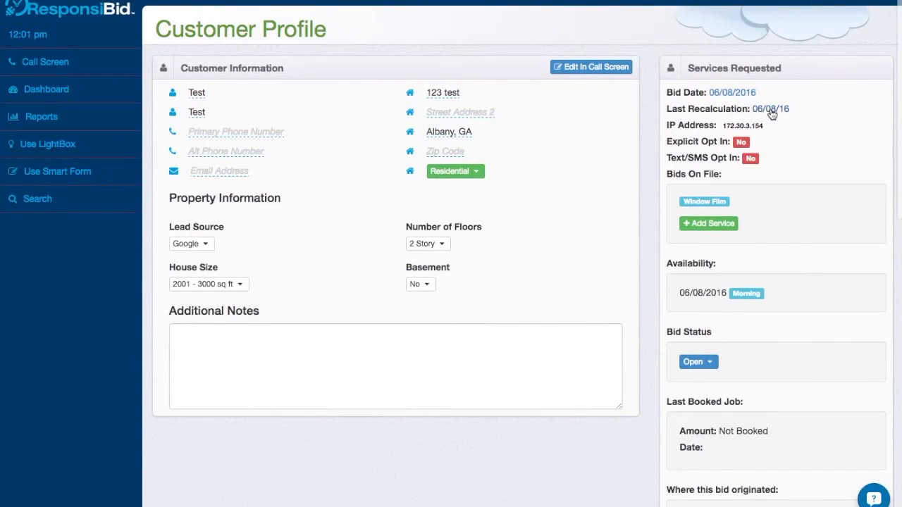
# - Open the client proposal from the last recalculation date and review the Window Film line item, toggling its selection twice
pyautogui.click(773, 114)
pyautogui.scroll(-5, 571, 262)
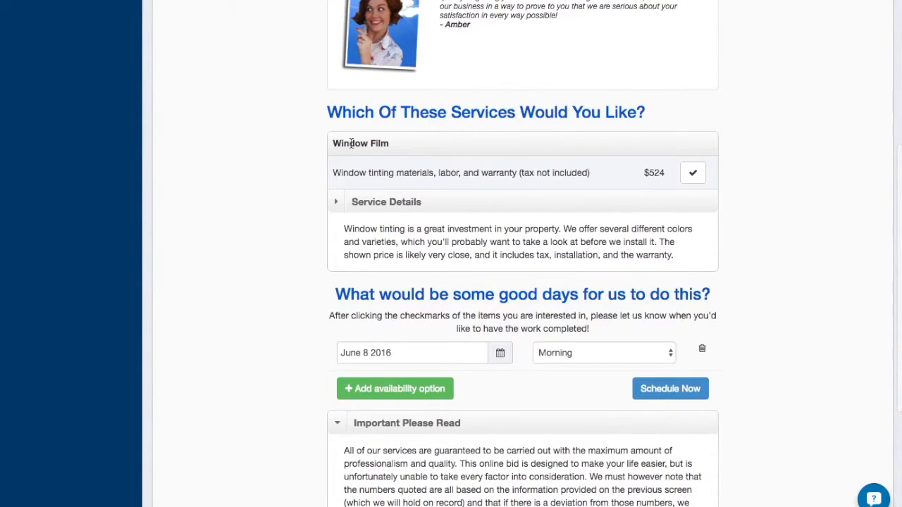
pyautogui.moveTo(333, 177); pyautogui.dragTo(603, 180)
pyautogui.click(599, 172)
pyautogui.click(691, 174)
pyautogui.click(694, 173)
pyautogui.moveTo(522, 172); pyautogui.dragTo(594, 179)
pyautogui.click(593, 174)
pyautogui.scroll(-2, 579, 313)
pyautogui.scroll(3, 556, 314)
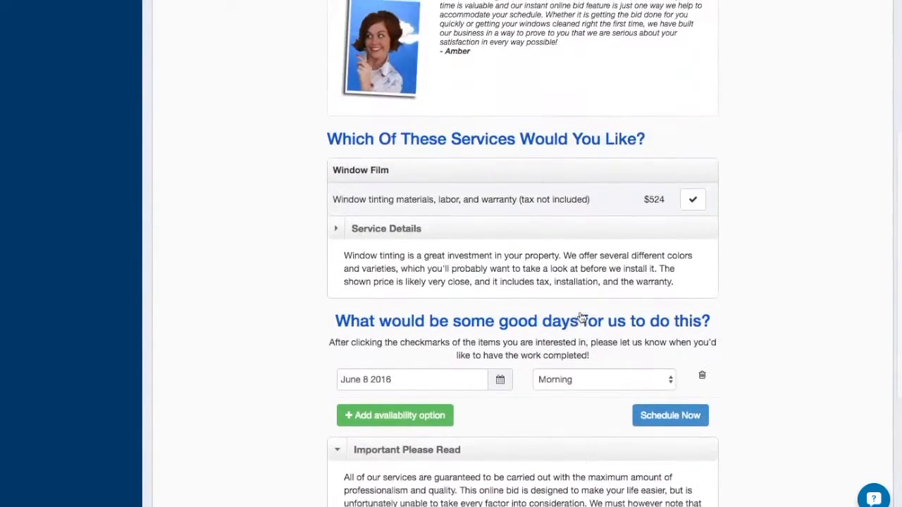
# - Try out an additional availability option for June 15 2016 with a time of day, and delete it from the proposal
pyautogui.click(412, 416)
pyautogui.click(399, 416)
pyautogui.click(420, 329)
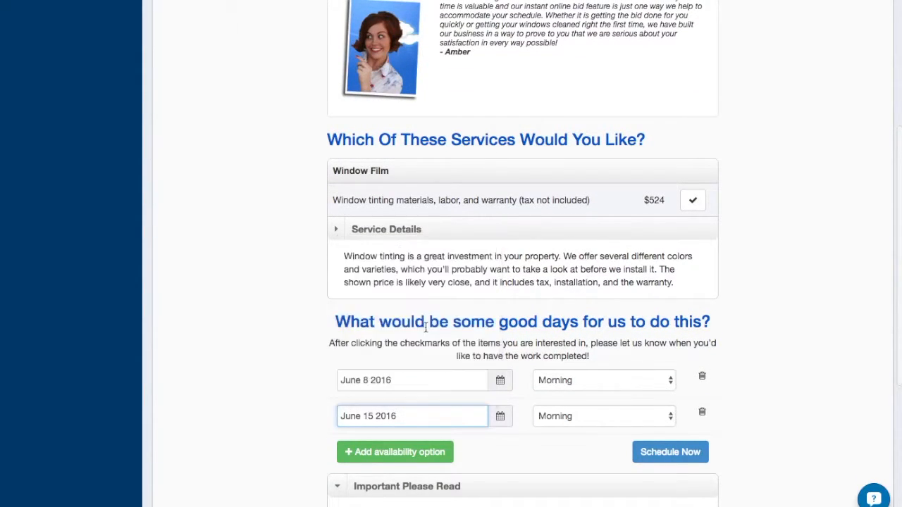
pyautogui.click(572, 417)
pyautogui.click(585, 427)
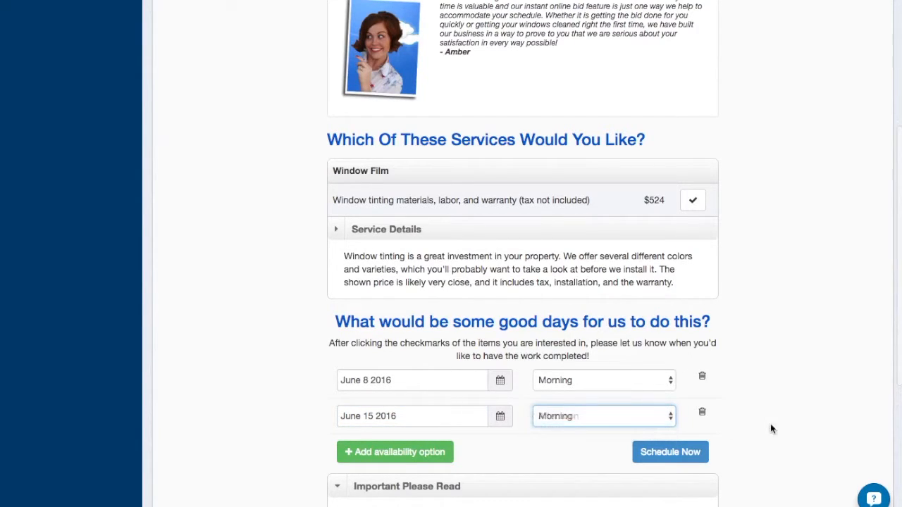
pyautogui.click(702, 411)
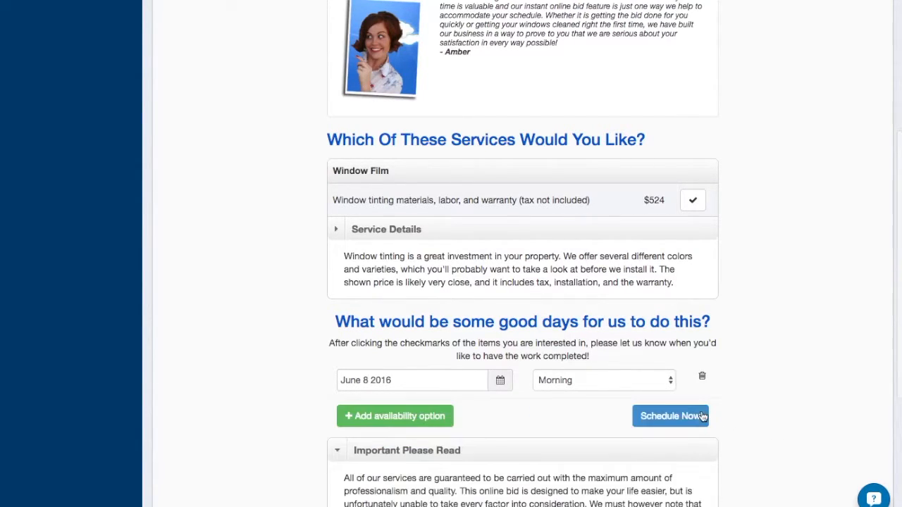
# - Delete the June 8 2016 morning availability from the proposal and return to the customer profile
pyautogui.click(702, 378)
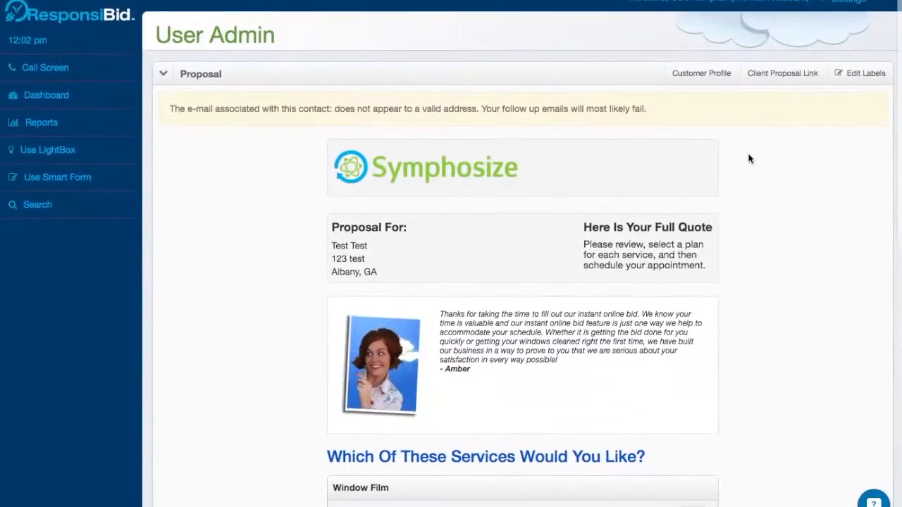
pyautogui.click(706, 78)
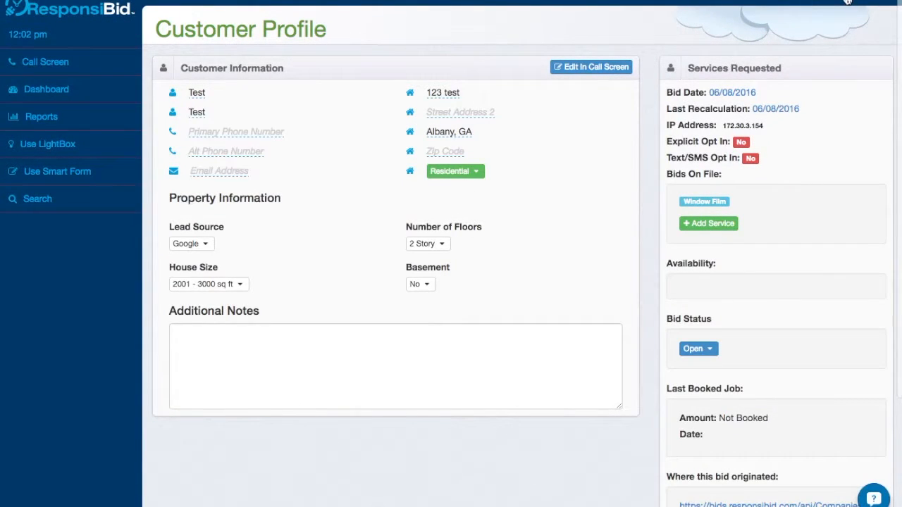
# - Open the list of offered services in the settings and make the Window Tinting (multi-film types) module inactive
pyautogui.click(847, 3)
pyautogui.click(825, 35)
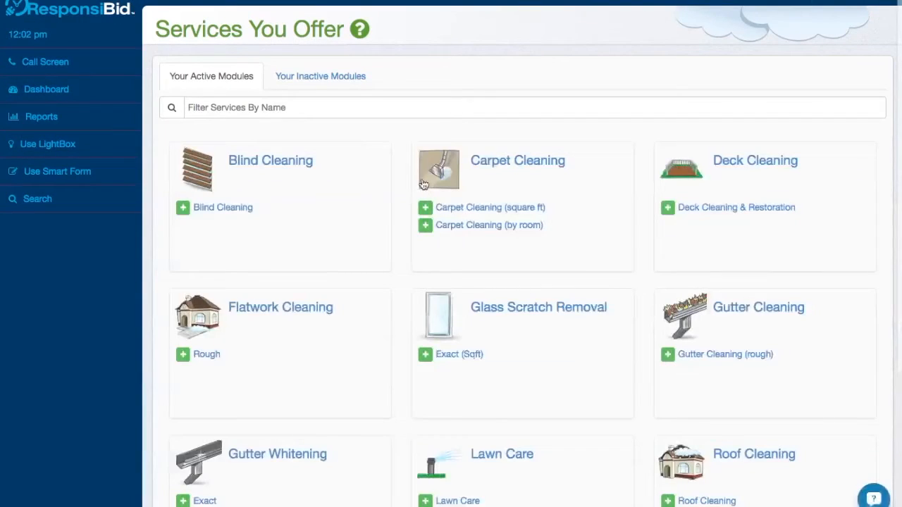
pyautogui.scroll(-3, 460, 398)
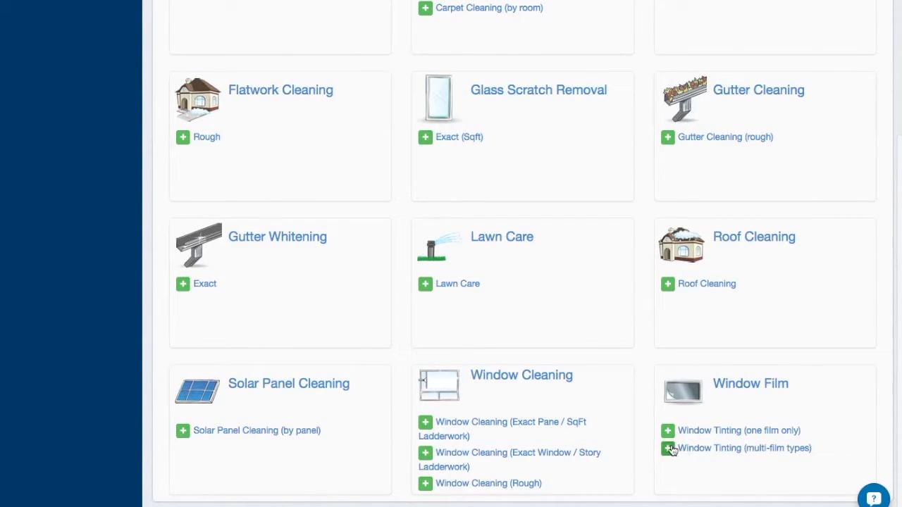
pyautogui.click(669, 453)
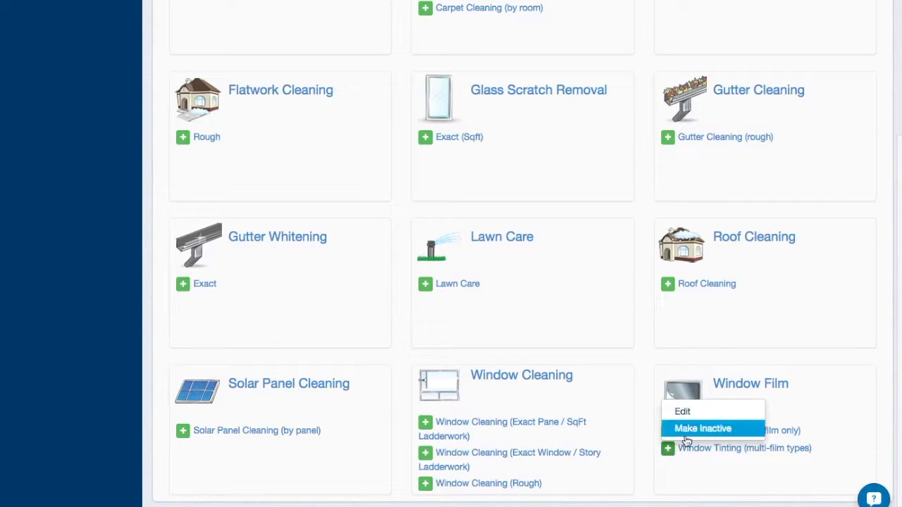
pyautogui.click(694, 428)
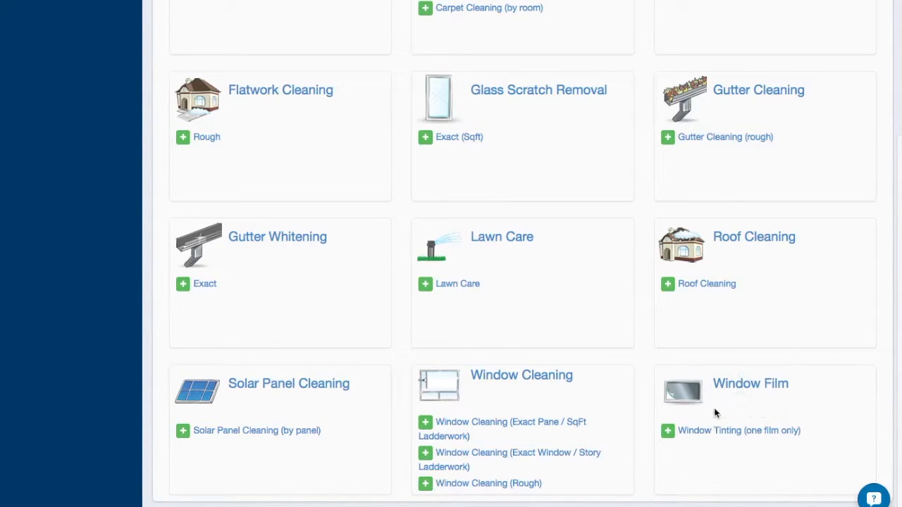
# - Find the Window Tinting (multi-film types) module among the inactive modules and view its available actions
pyautogui.scroll(5, 519, 211)
pyautogui.click(298, 83)
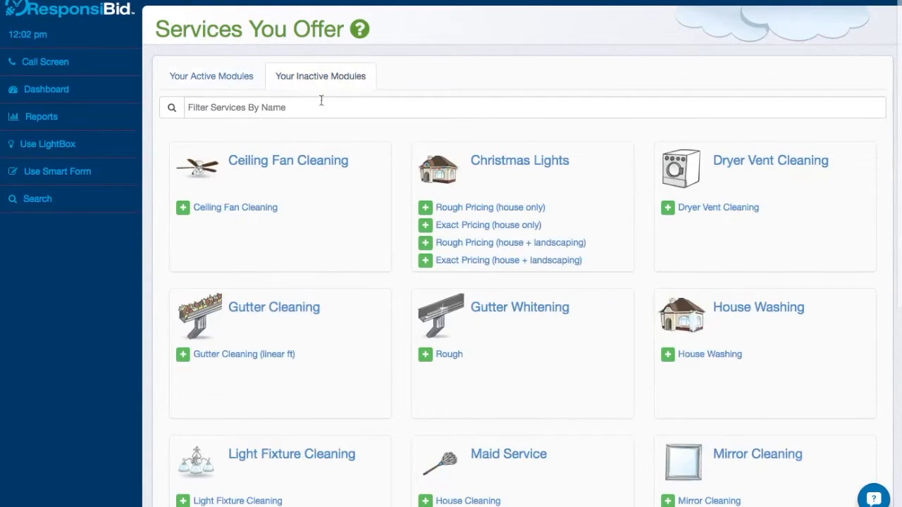
pyautogui.scroll(-1, 590, 348)
pyautogui.scroll(-5, 590, 348)
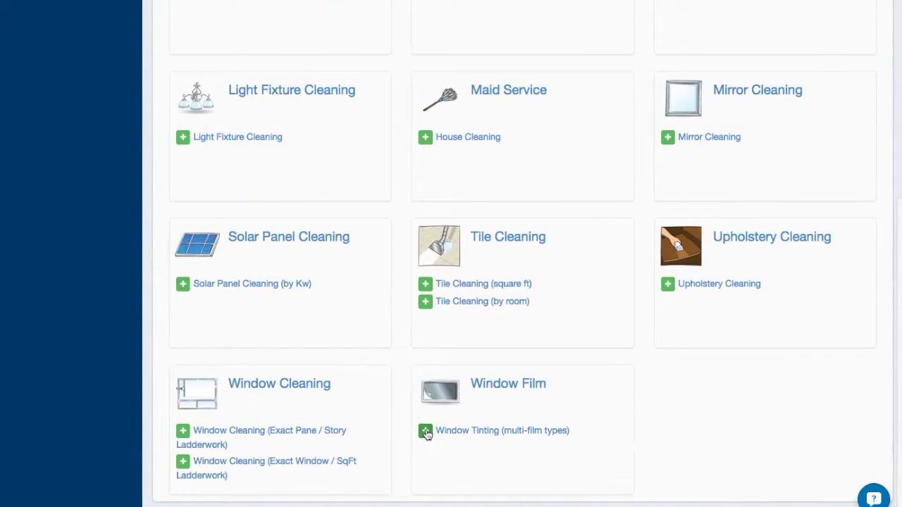
pyautogui.click(425, 429)
pyautogui.click(713, 369)
pyautogui.scroll(5, 455, 213)
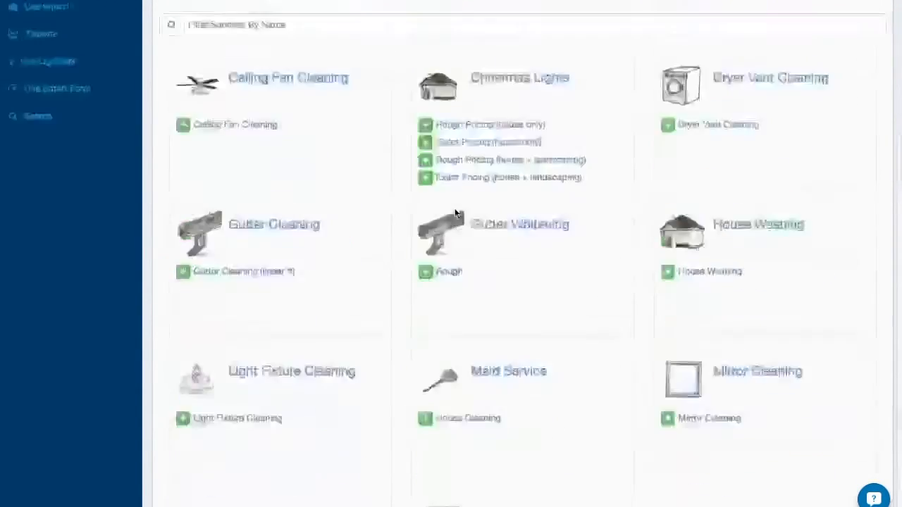
# - Open the setup of the active Window Tinting (one film only) module for viewing and return to the services list
pyautogui.click(247, 83)
pyautogui.scroll(-4, 785, 425)
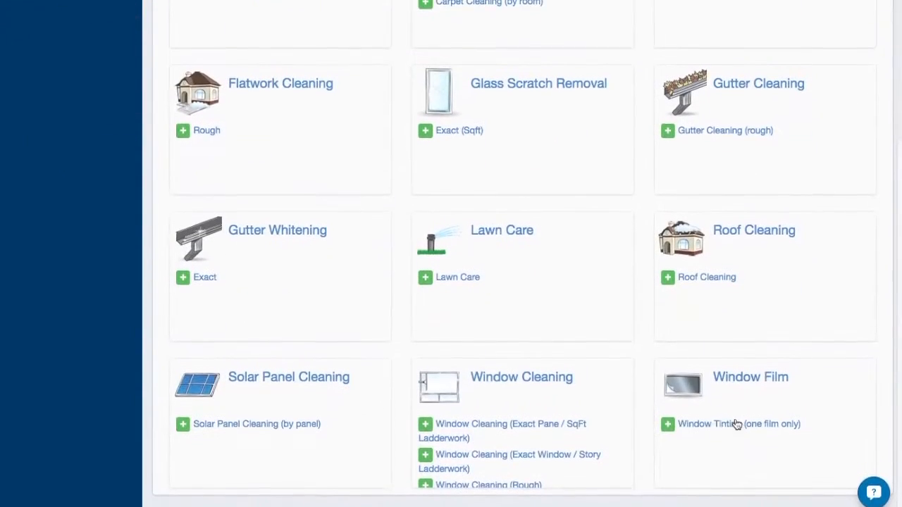
pyautogui.click(668, 431)
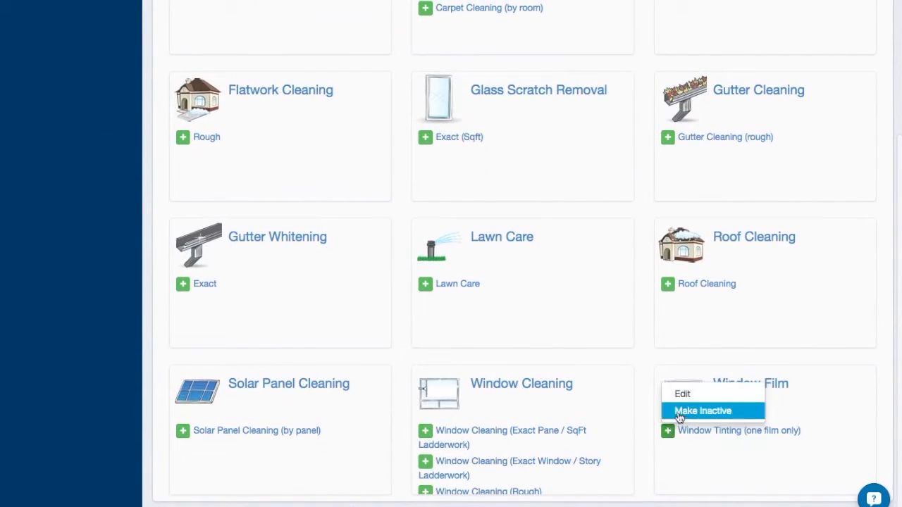
pyautogui.click(797, 447)
pyautogui.click(775, 431)
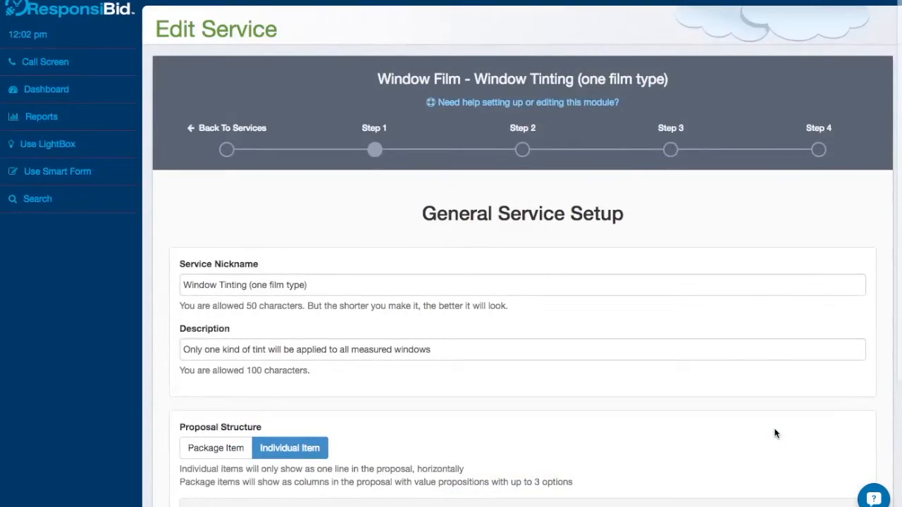
pyautogui.click(224, 157)
# - Browse the active modules, switch to the smart form and select the Window Film service there
pyautogui.scroll(-5, 716, 463)
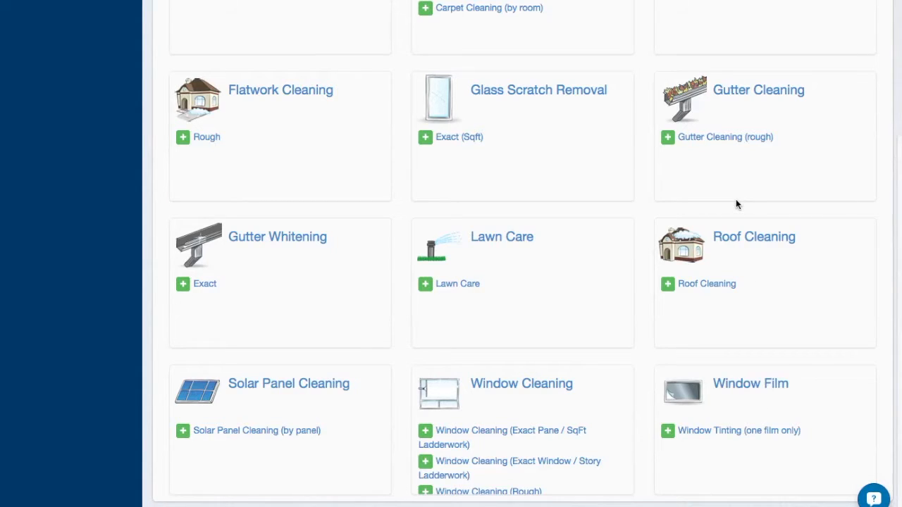
pyautogui.scroll(3, 735, 199)
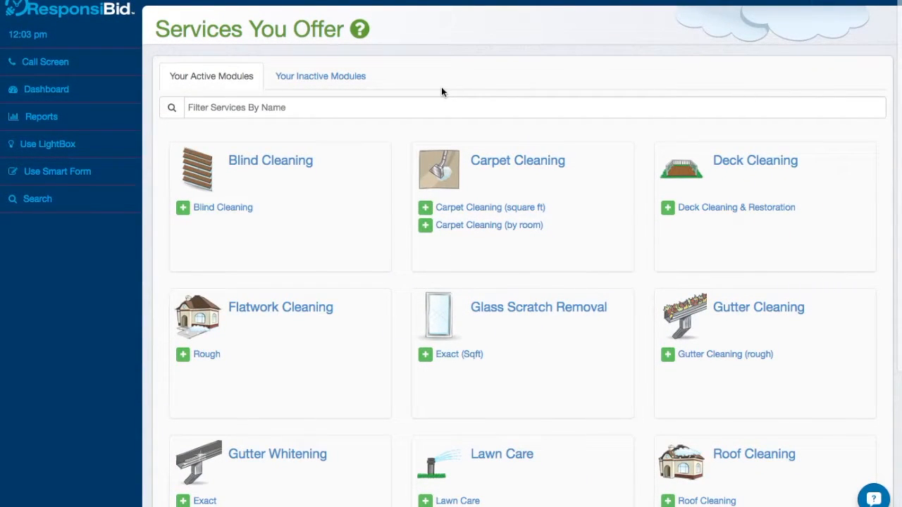
pyautogui.scroll(-3, 638, 111)
pyautogui.scroll(1, 598, 122)
pyautogui.scroll(2, 167, 79)
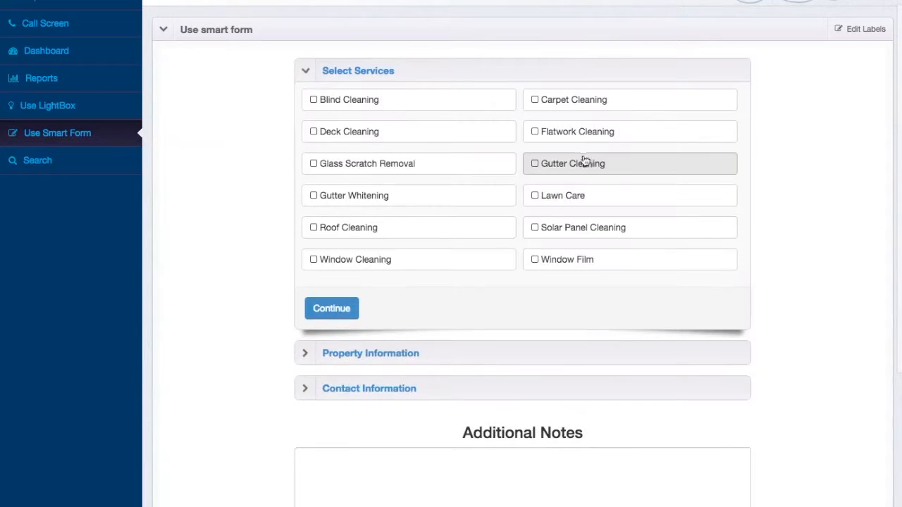
pyautogui.click(591, 266)
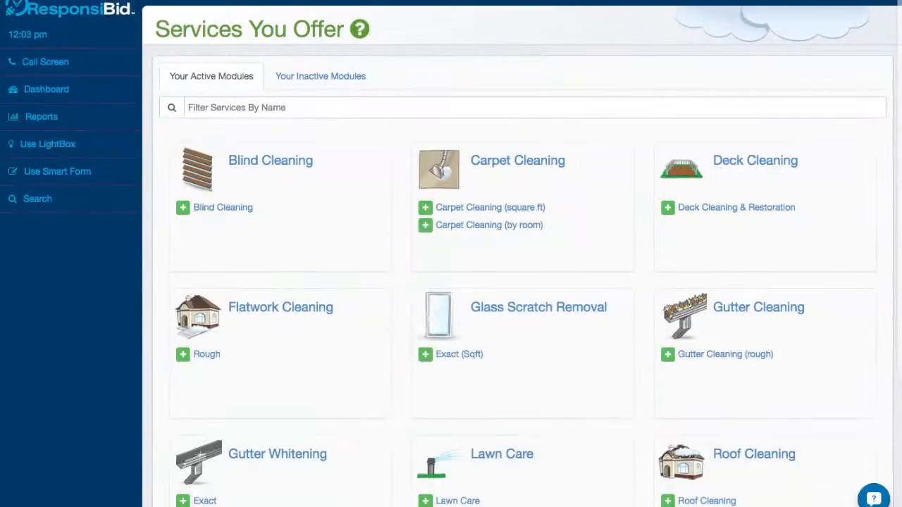
# - Rename the Window Film service as Window Tinting in the active modules and save the change
pyautogui.scroll(-5, 728, 446)
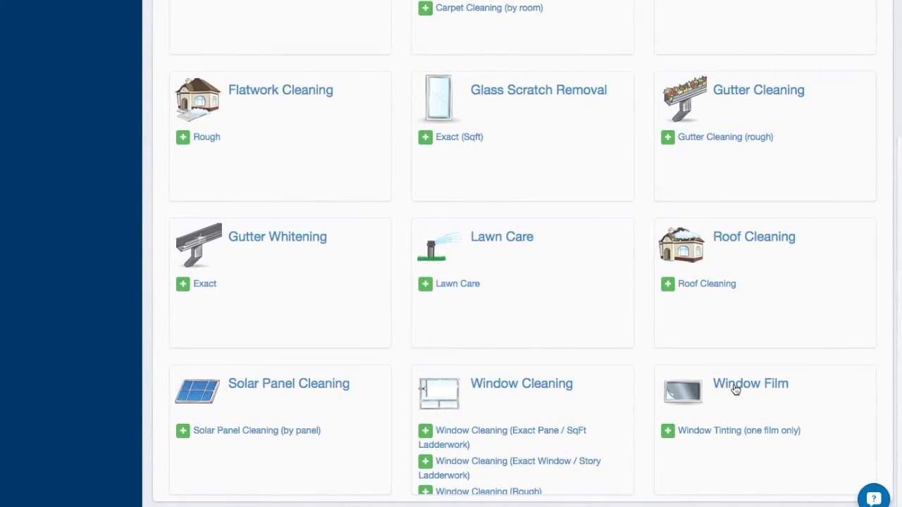
pyautogui.click(735, 388)
pyautogui.doubleClick(322, 57)
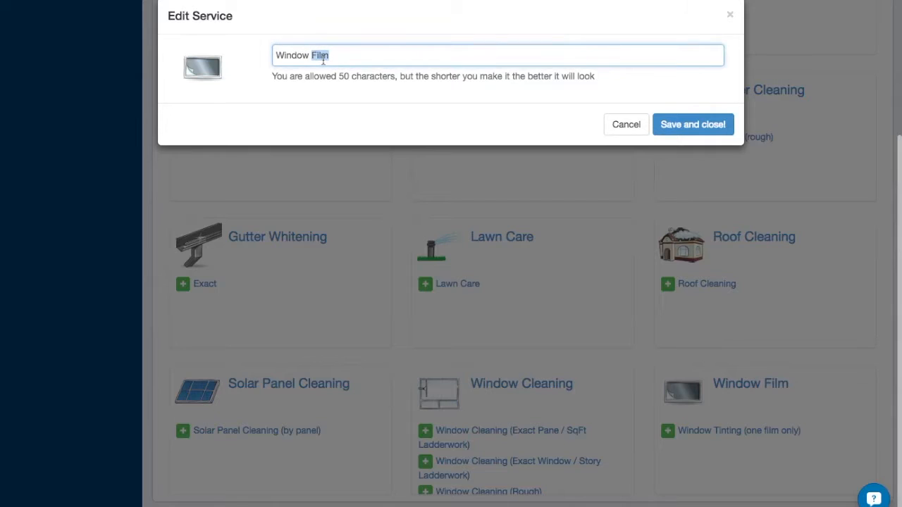
pyautogui.write('Tinming')
pyautogui.press('BackSpace')
pyautogui.press('BackSpace')
pyautogui.press('BackSpace')
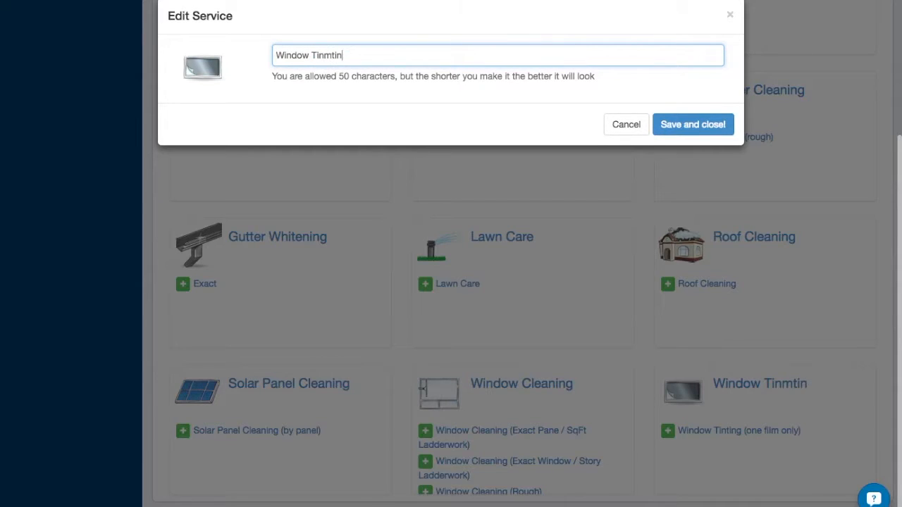
pyautogui.press('BackSpace')
pyautogui.write('ting')
pyautogui.click(674, 125)
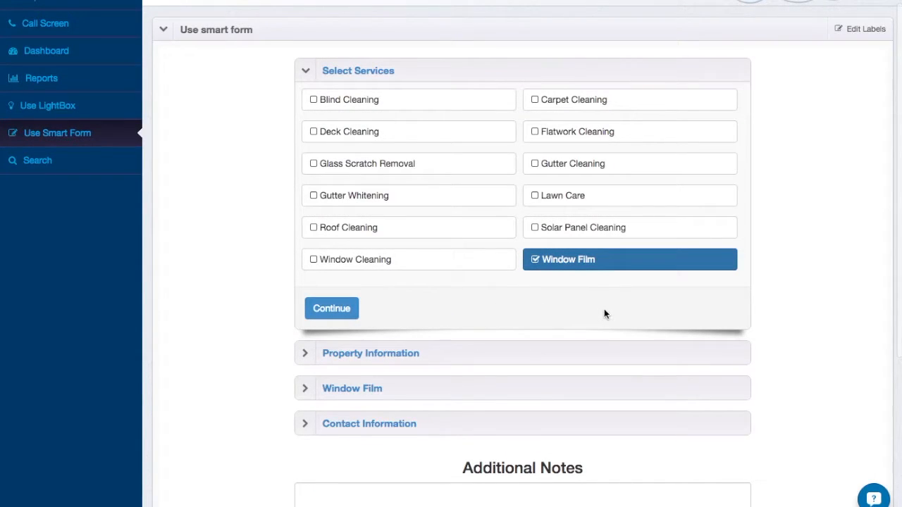
# - Select Window Tinting in the refreshed smart form and expand its section to examine the Sq Feet and Purpose questions
pyautogui.click(619, 269)
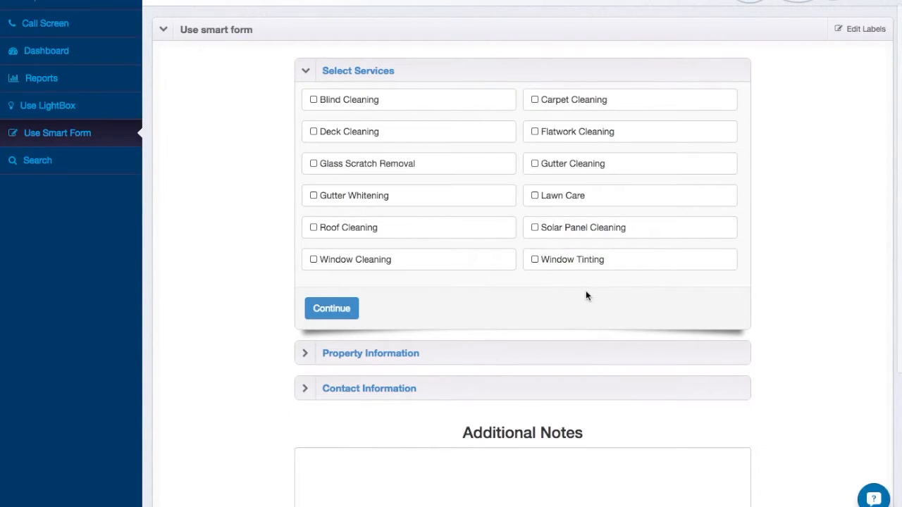
pyautogui.click(588, 260)
pyautogui.click(434, 397)
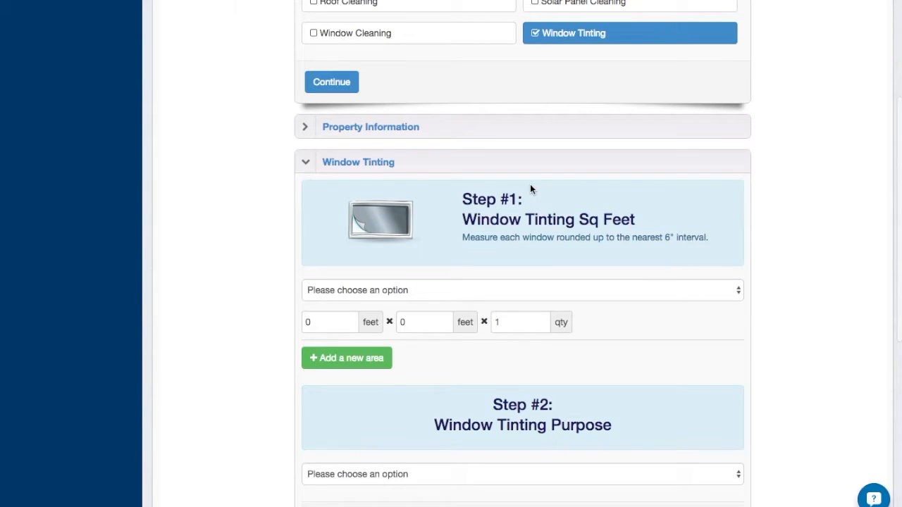
pyautogui.scroll(-1, 530, 184)
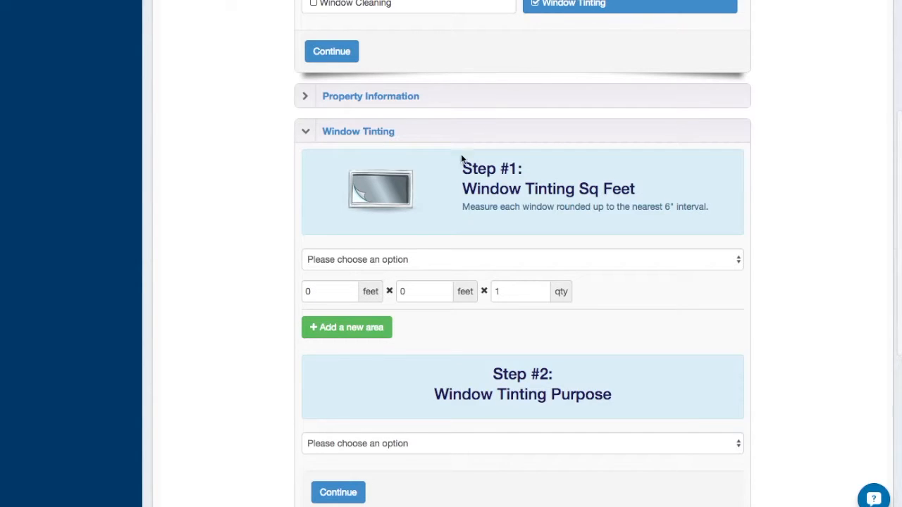
pyautogui.scroll(-3, 478, 327)
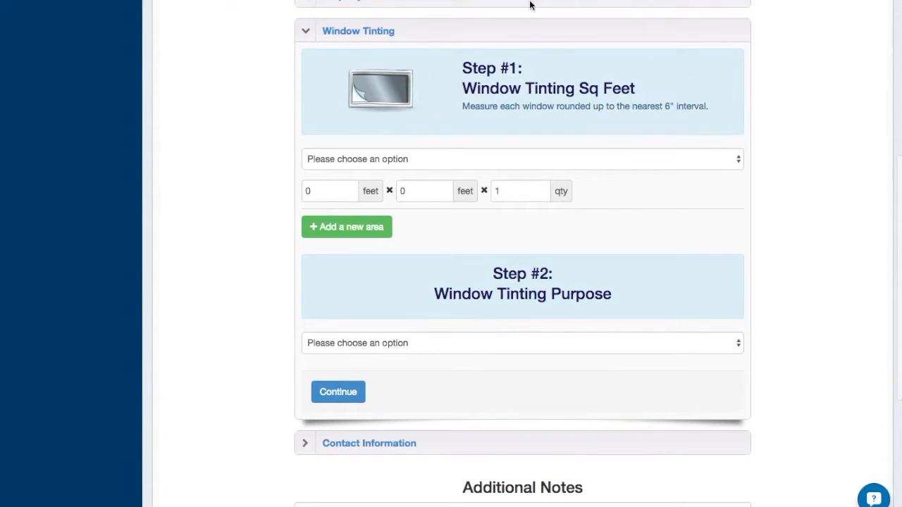
pyautogui.moveTo(462, 88); pyautogui.dragTo(643, 96)
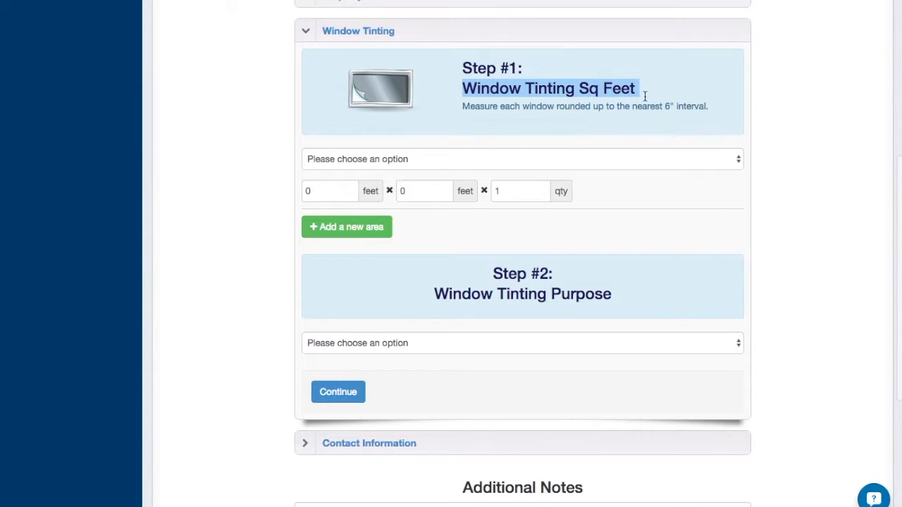
# - Open the Window Tinting (one film only) module and examine its service nickname, description and proposal structure
pyautogui.tripleClick(549, 108)
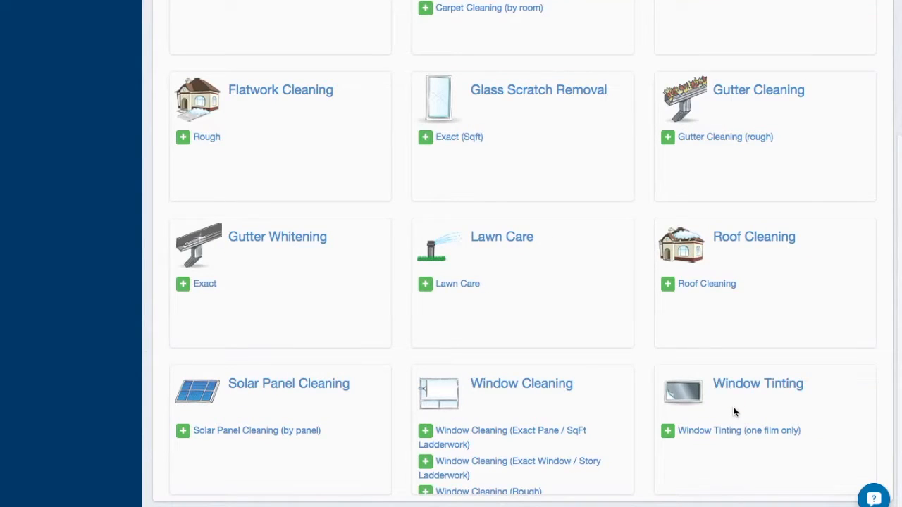
pyautogui.click(729, 431)
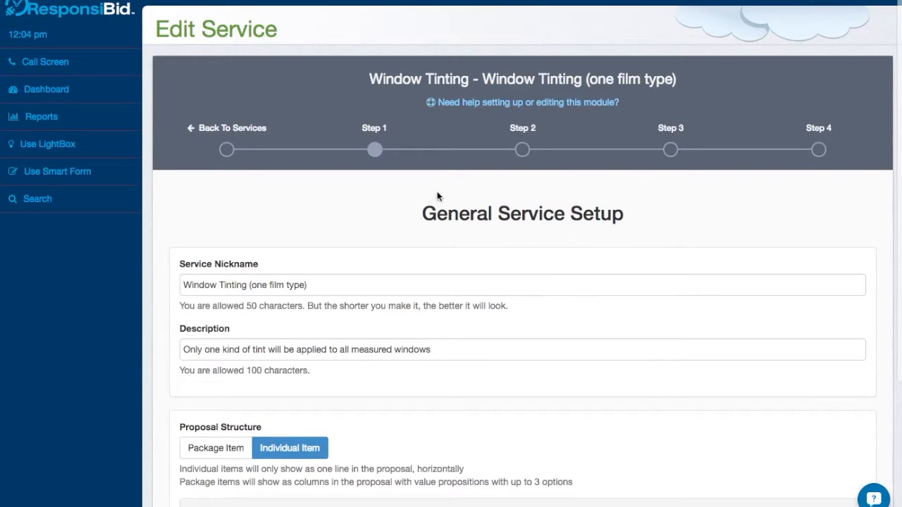
pyautogui.scroll(-5, 390, 302)
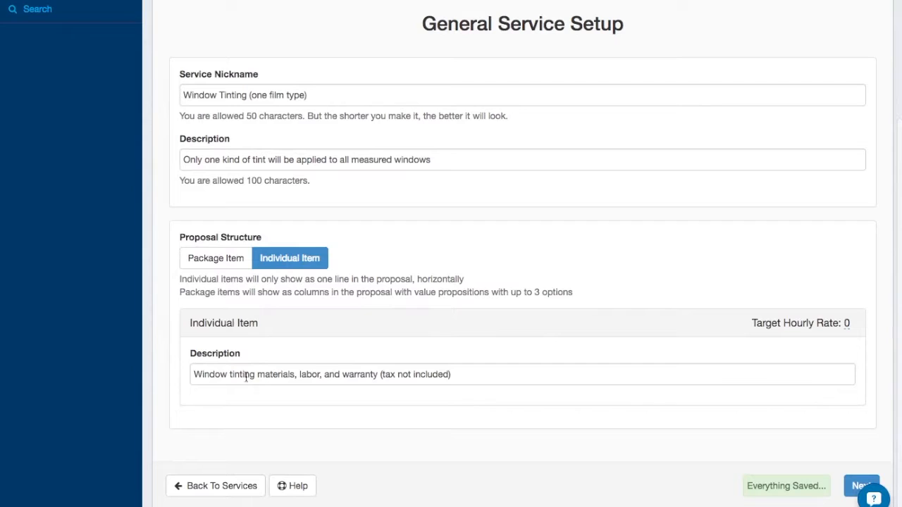
pyautogui.scroll(1, 230, 136)
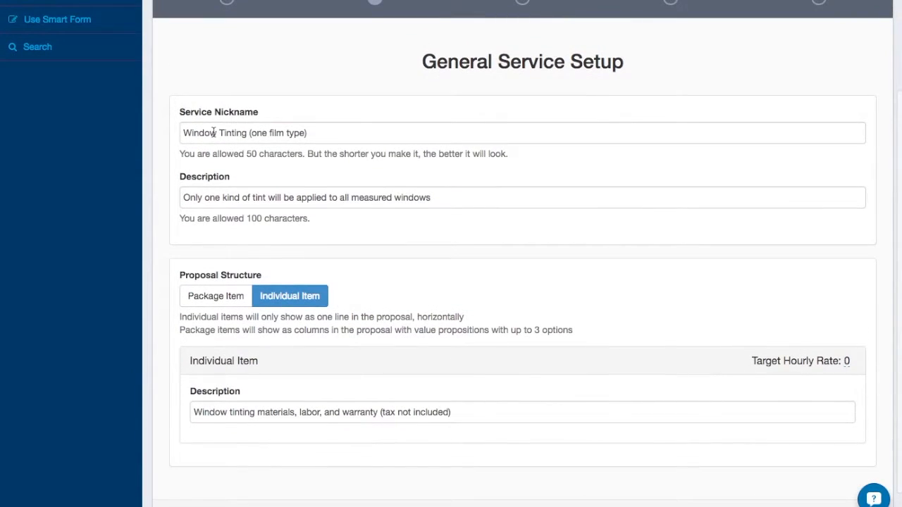
pyautogui.tripleClick(213, 132)
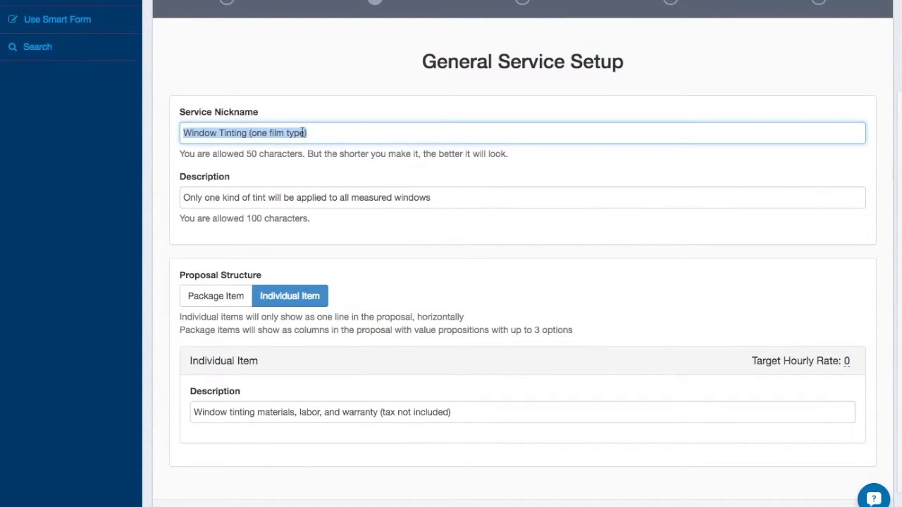
pyautogui.tripleClick(235, 200)
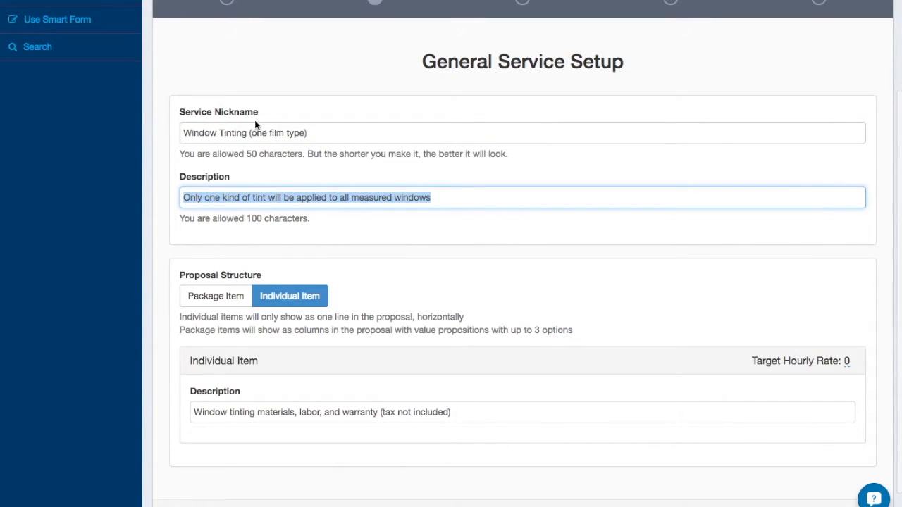
pyautogui.click(255, 324)
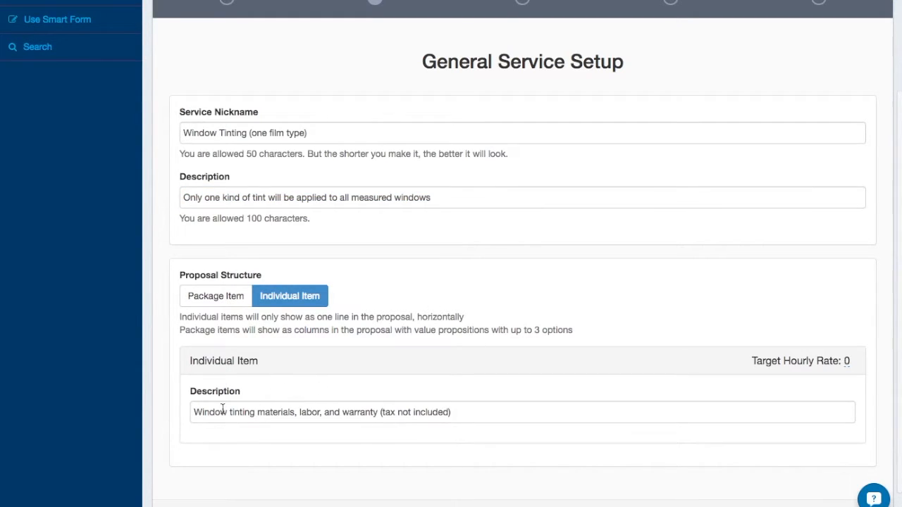
# - Compare the Individual Item description in the module setup with the service line shown in the proposal
pyautogui.moveTo(207, 416); pyautogui.dragTo(293, 429)
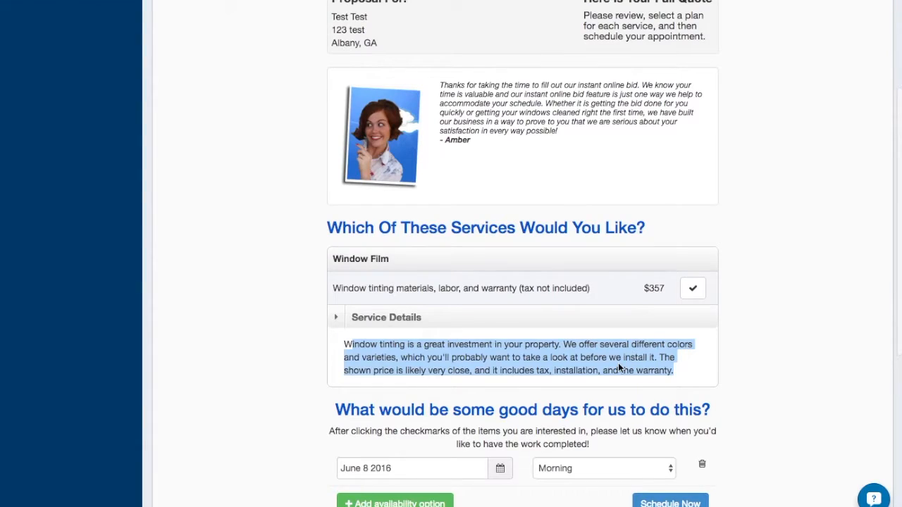
pyautogui.click(617, 368)
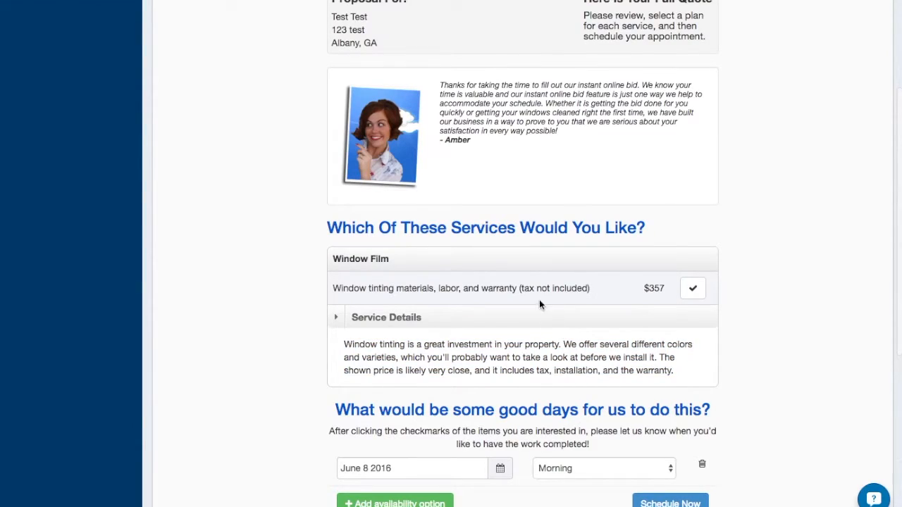
pyautogui.tripleClick(530, 289)
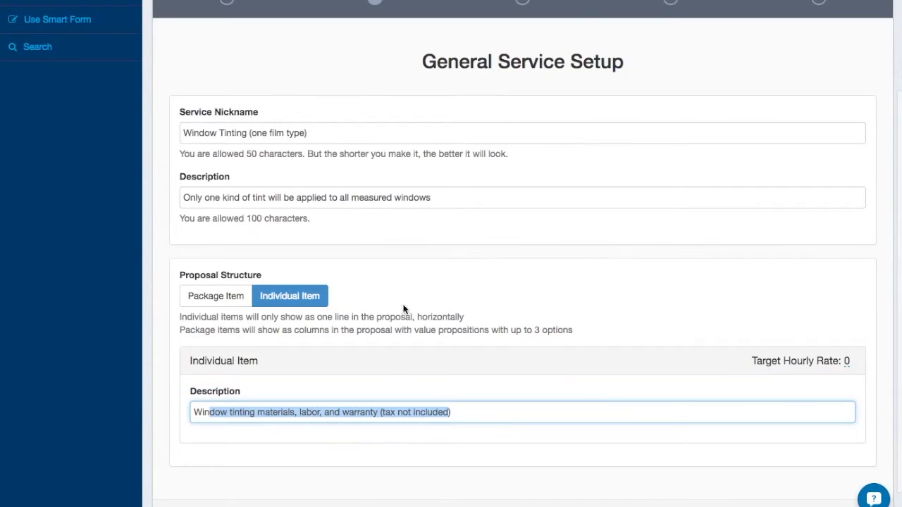
# - Change the tax note in the Individual Item description to "tax is included" and check the line and price in the refreshed proposal
pyautogui.click(456, 407)
pyautogui.moveTo(381, 415); pyautogui.dragTo(446, 416)
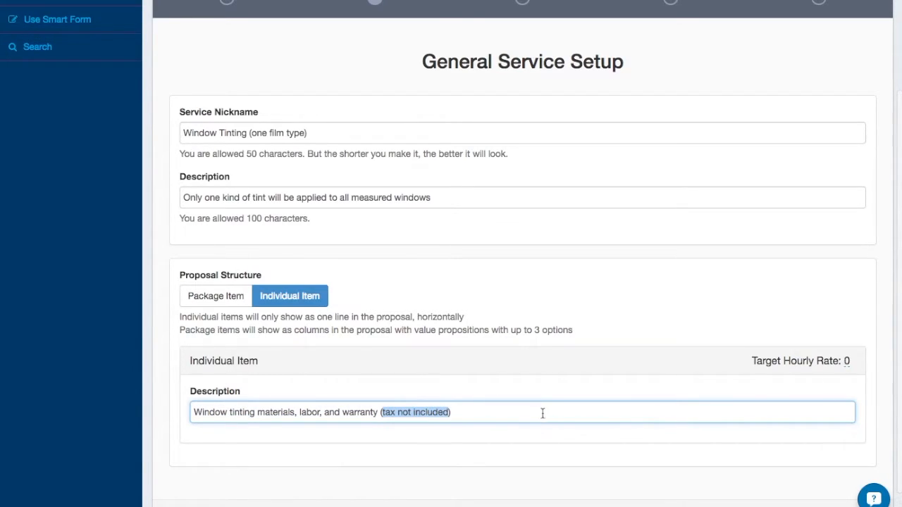
pyautogui.doubleClick(406, 415)
pyautogui.press('BackSpace')
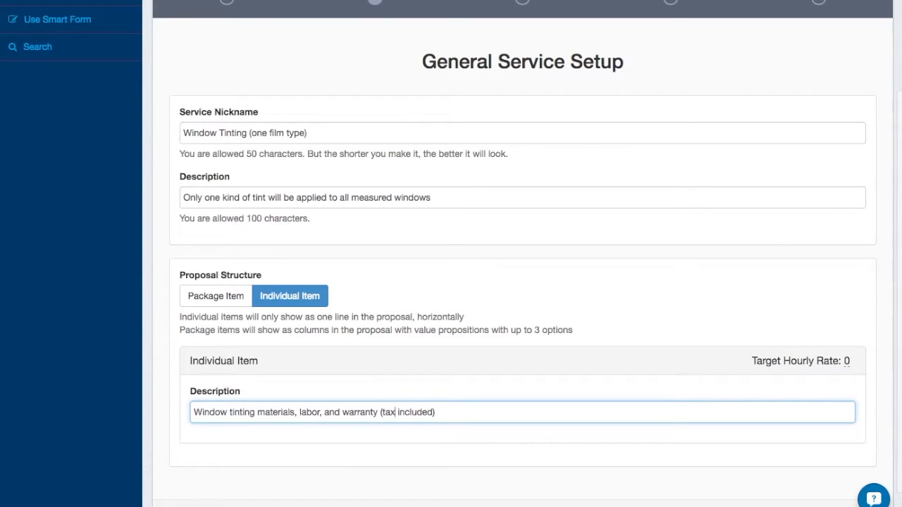
pyautogui.write('is')
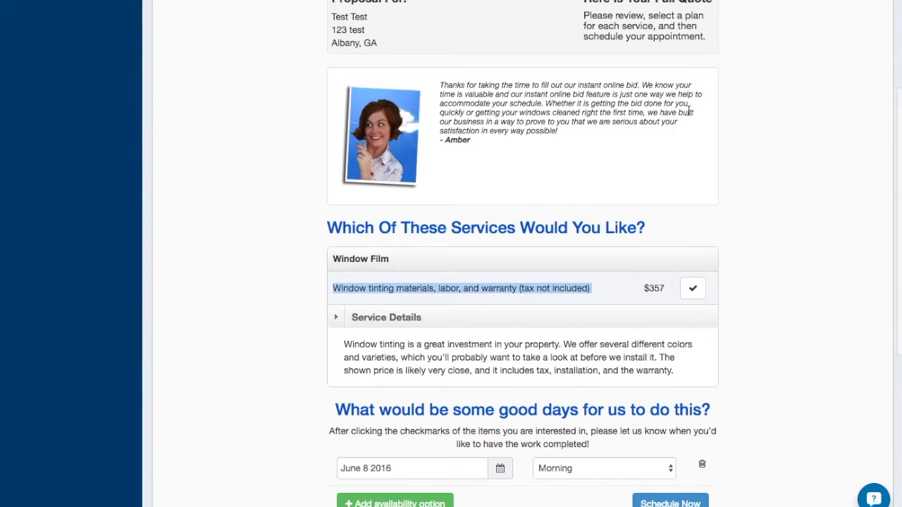
pyautogui.click(688, 111)
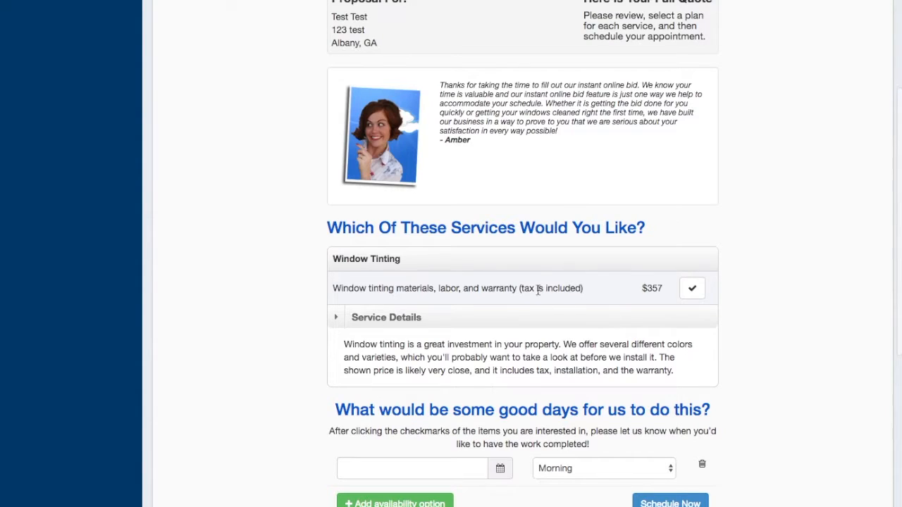
pyautogui.moveTo(662, 288); pyautogui.dragTo(646, 288)
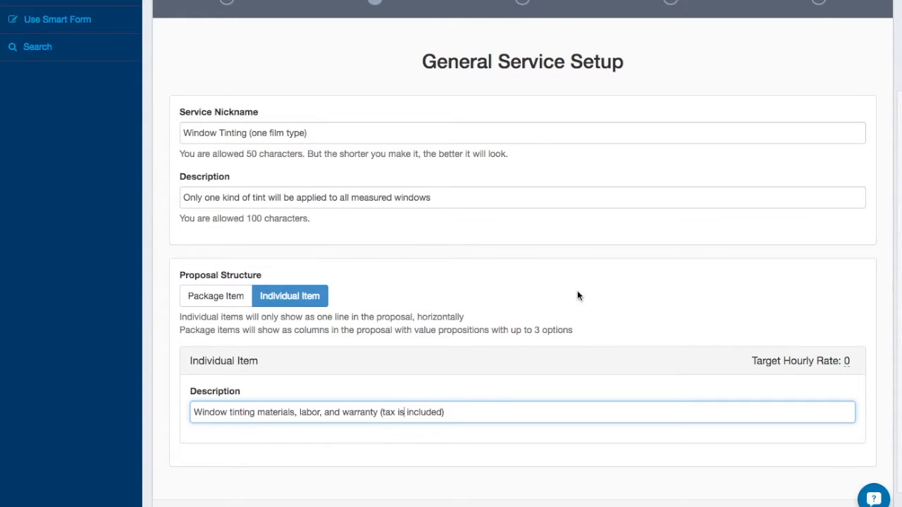
# - Switch the proposal structure to Package Item and enable the Deluxe package
pyautogui.scroll(3, 577, 290)
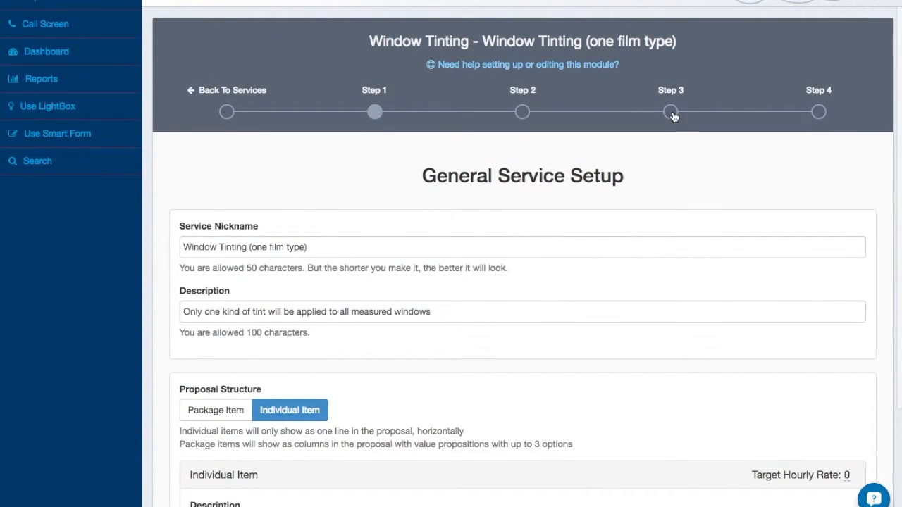
pyautogui.scroll(-3, 632, 360)
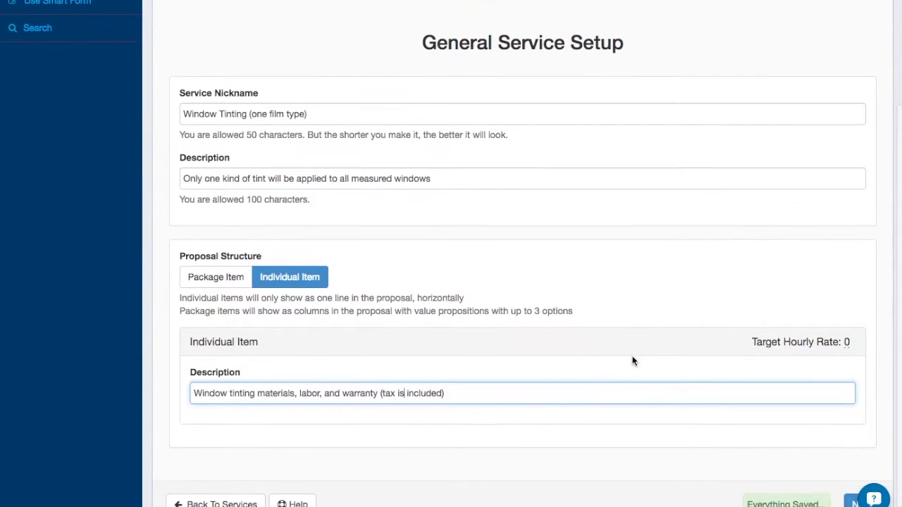
pyautogui.scroll(1, 632, 360)
pyautogui.scroll(-2, 620, 349)
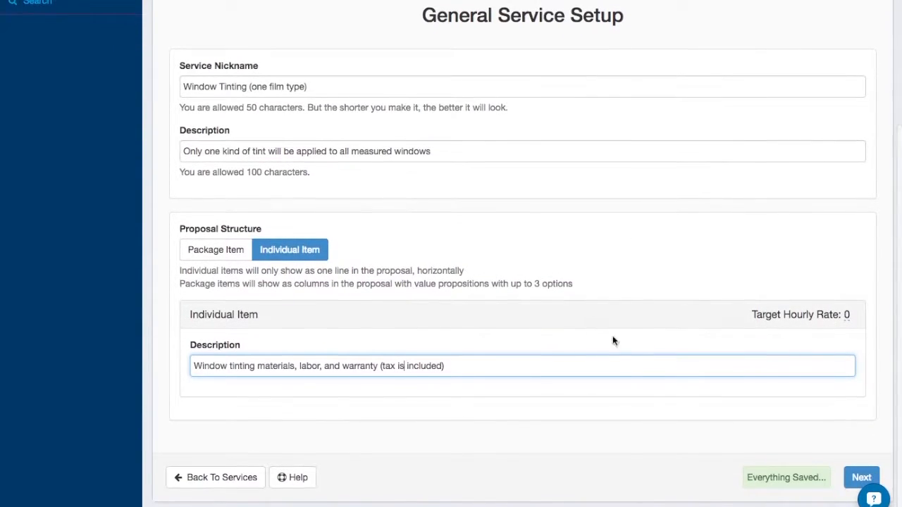
pyautogui.click(216, 250)
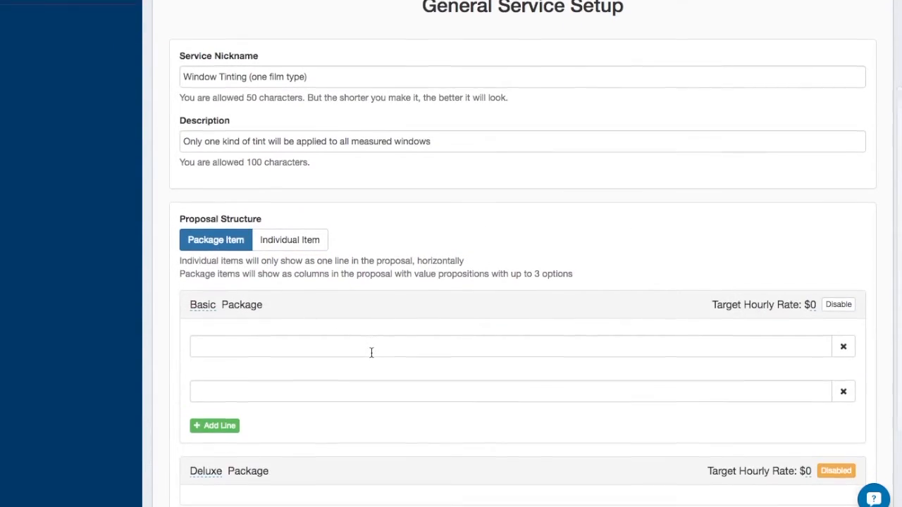
pyautogui.scroll(-2, 428, 344)
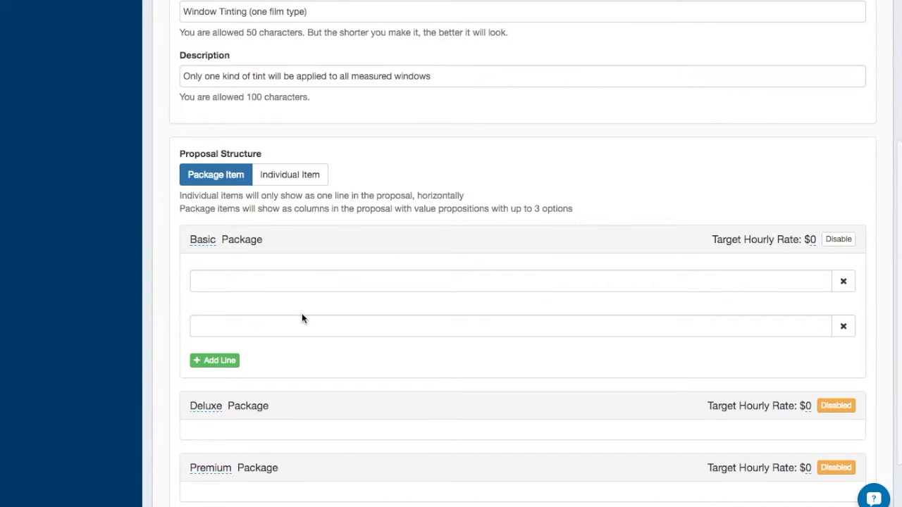
pyautogui.click(248, 280)
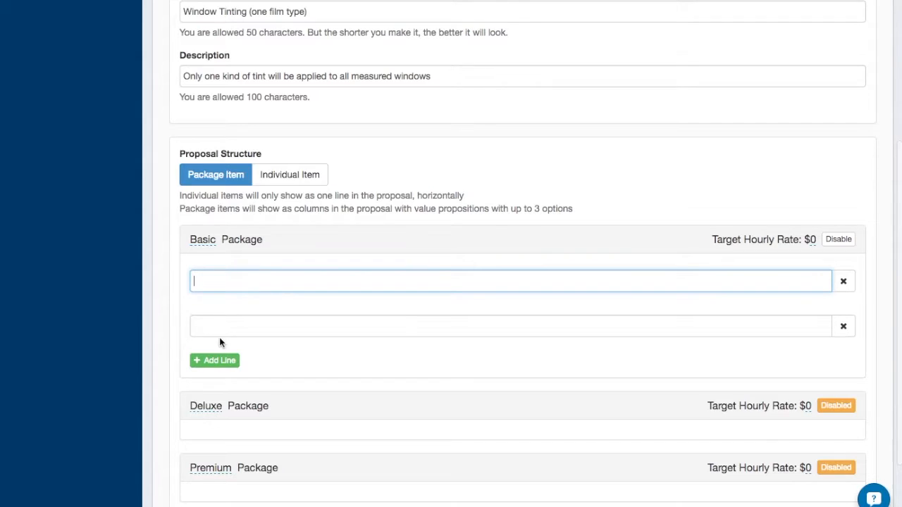
pyautogui.click(838, 406)
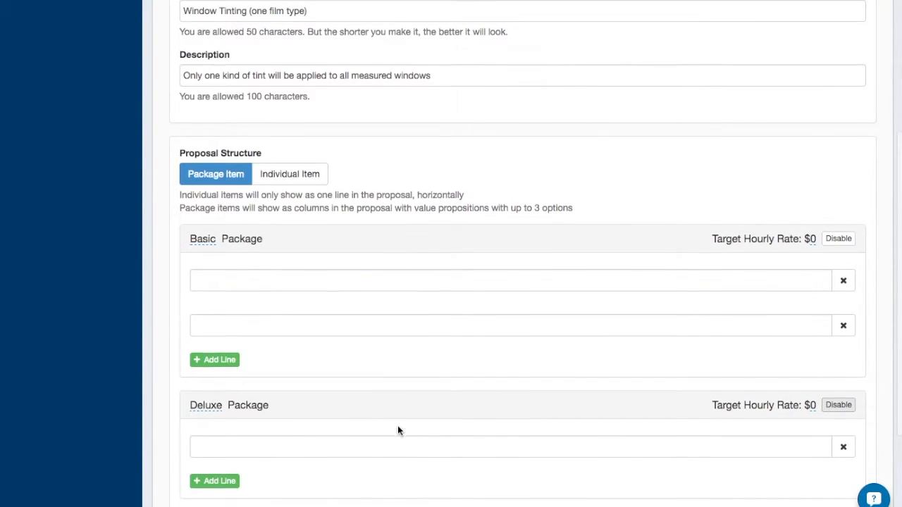
pyautogui.scroll(-3, 397, 425)
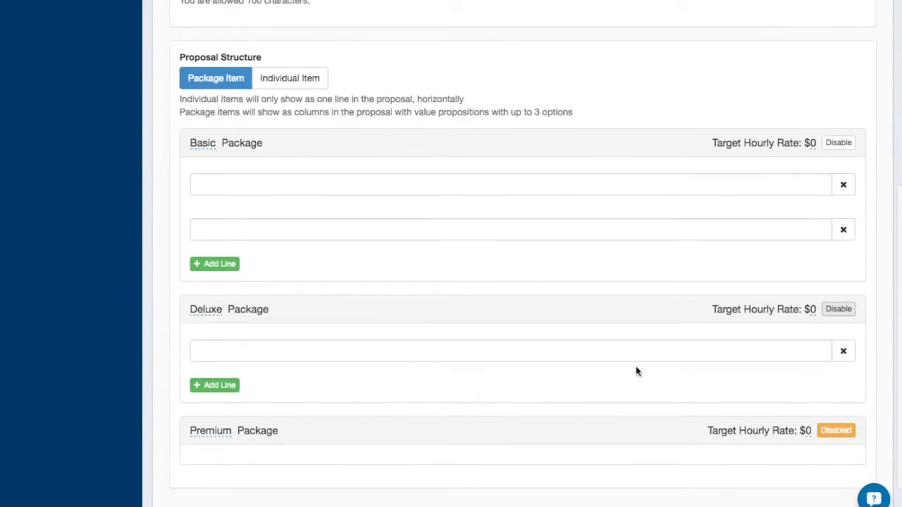
# - Add an extra line to the Deluxe package, and clear all its lines and disable the package
pyautogui.click(212, 386)
pyautogui.click(844, 398)
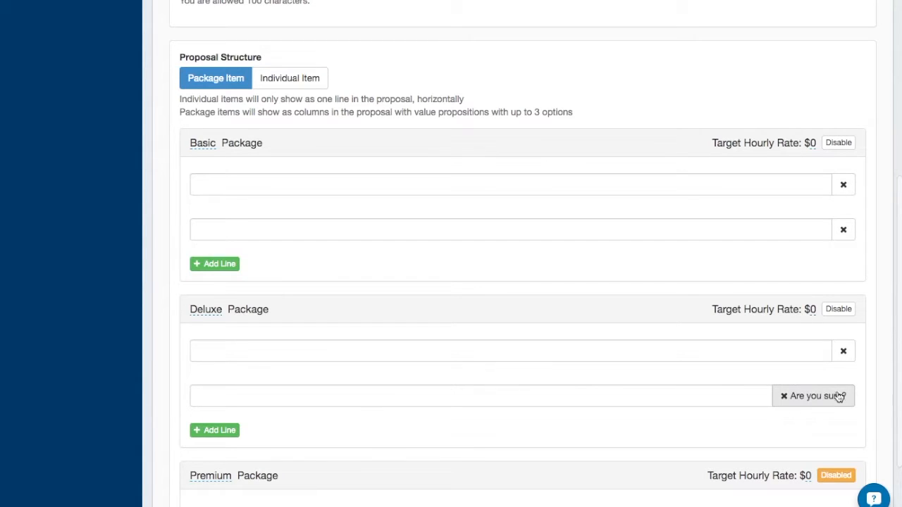
pyautogui.click(836, 397)
pyautogui.click(846, 353)
pyautogui.click(847, 356)
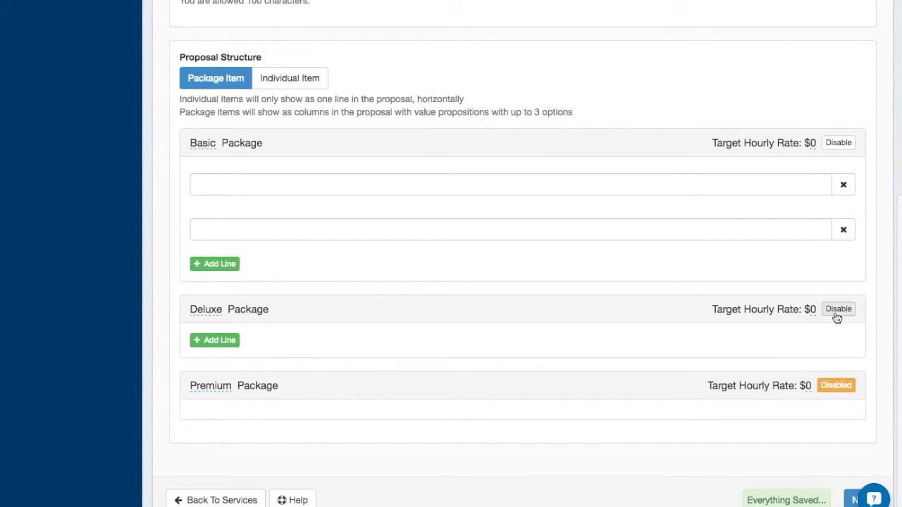
pyautogui.click(838, 310)
# - Delete the second line of the Basic package and switch the proposal structure back to Individual Item
pyautogui.click(843, 230)
pyautogui.click(841, 235)
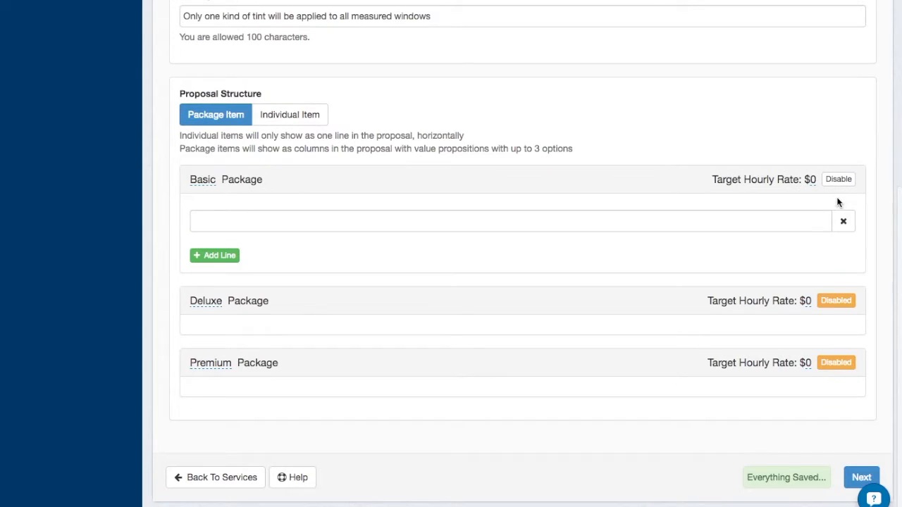
pyautogui.click(294, 121)
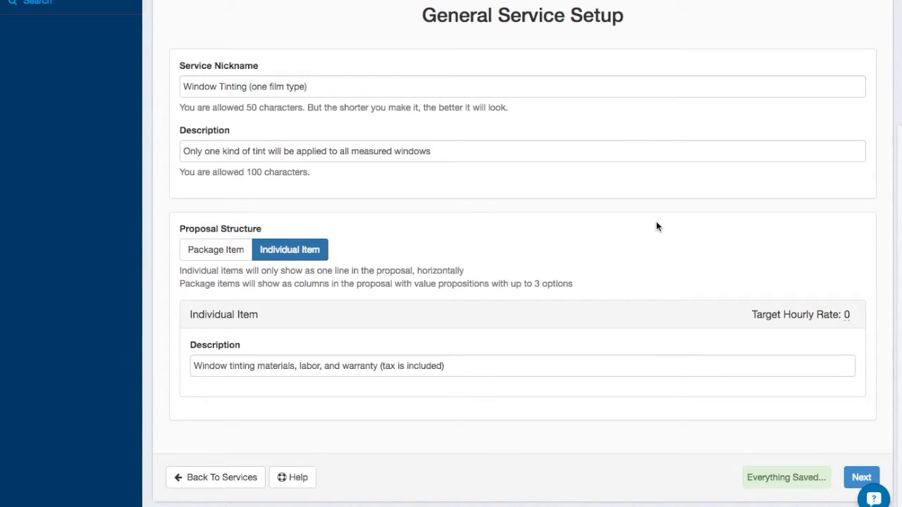
# - Open Step 2 of the module setup and examine the questions that determine the base price
pyautogui.scroll(3, 658, 226)
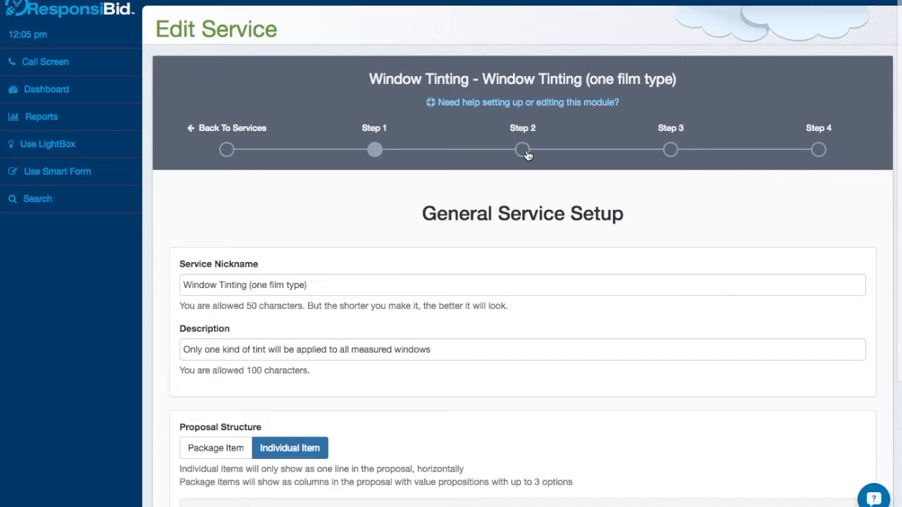
pyautogui.click(522, 150)
pyautogui.scroll(-5, 543, 246)
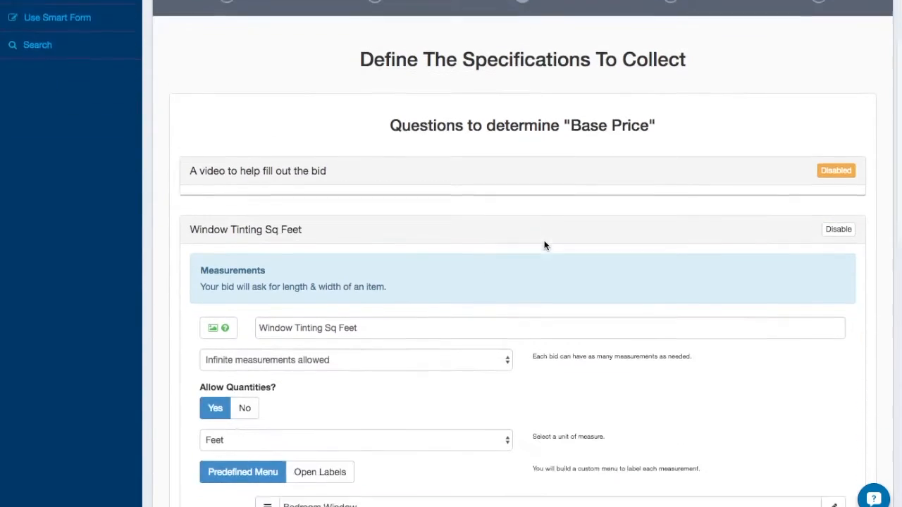
pyautogui.scroll(-4, 544, 236)
pyautogui.scroll(8, 779, 187)
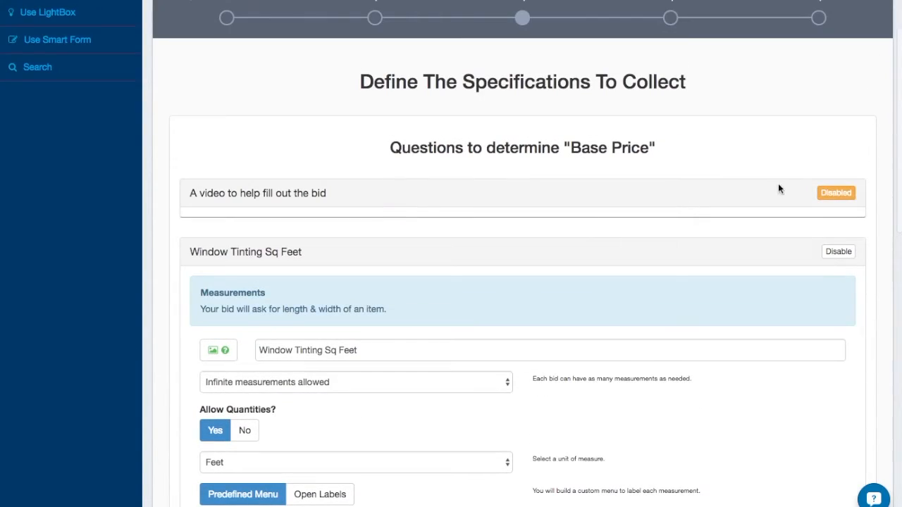
# - Enable the video to help fill out the bid and keep YouTube as its video source
pyautogui.click(842, 193)
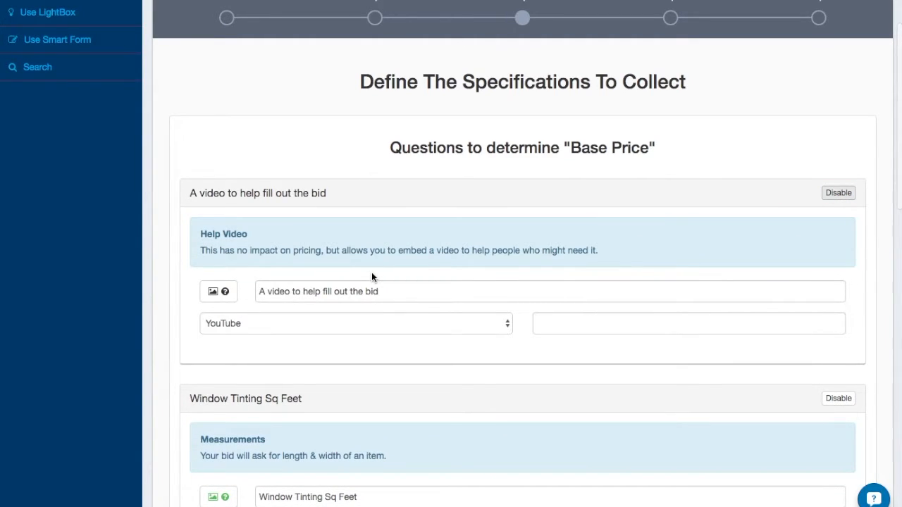
pyautogui.scroll(3, 371, 277)
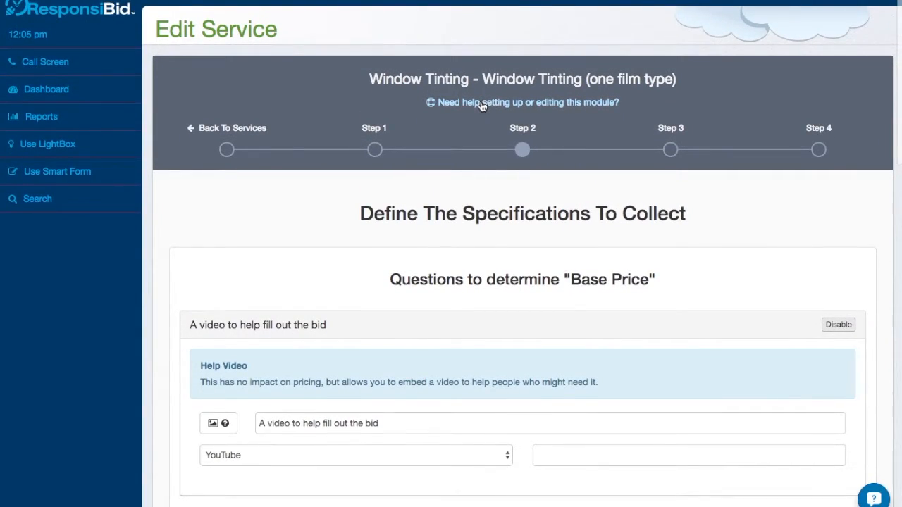
pyautogui.scroll(-2, 542, 306)
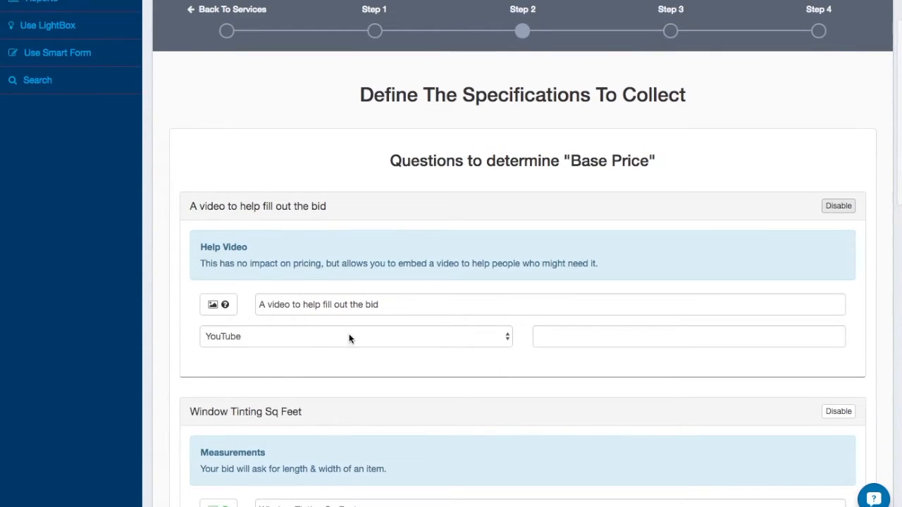
pyautogui.click(357, 336)
pyautogui.click(373, 336)
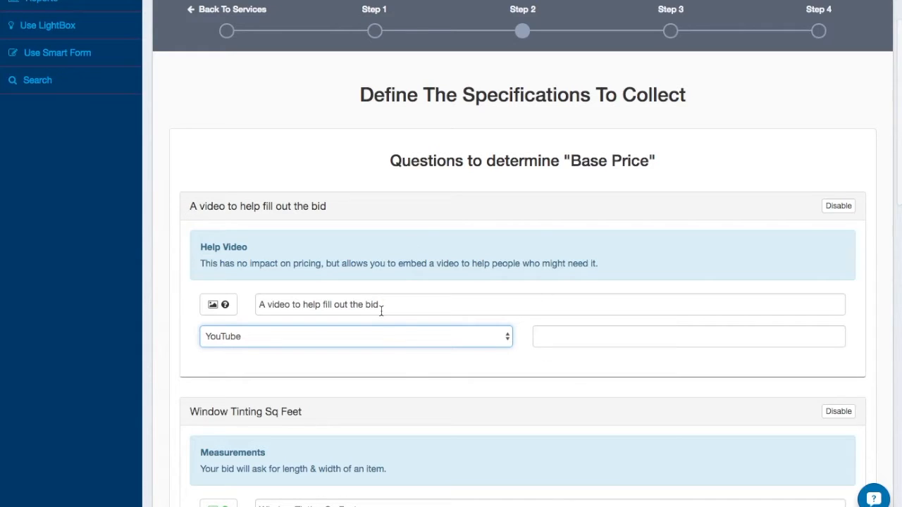
pyautogui.scroll(-6, 453, 295)
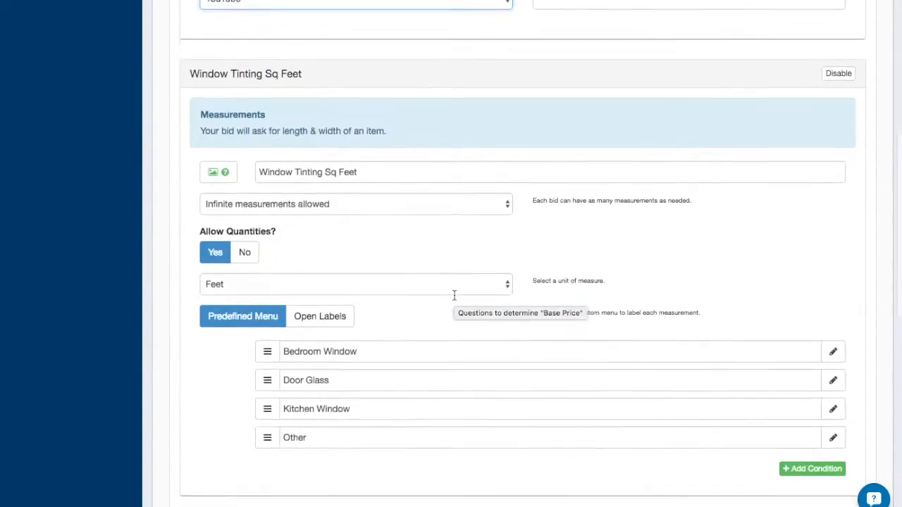
# - Sort the base-price factors by moving the help video below Window Tinting Sq Feet and back to first place, and finish sorting
pyautogui.click(226, 440)
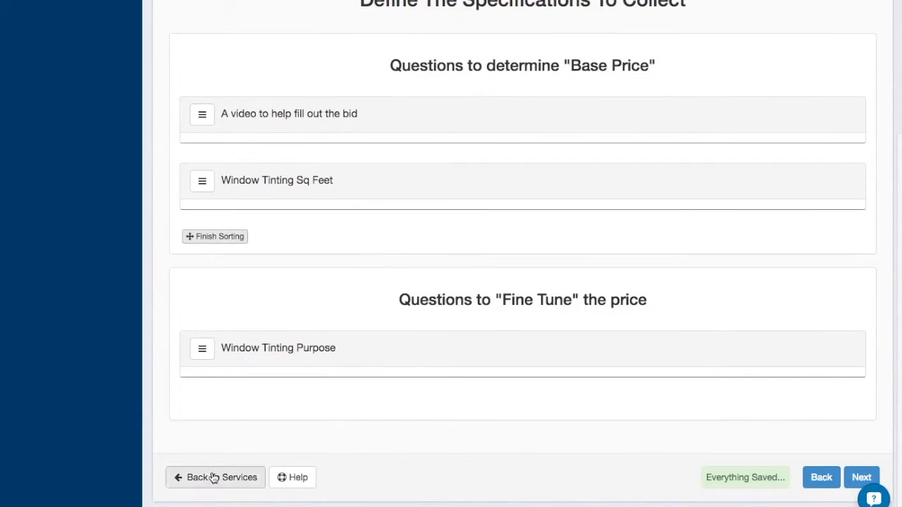
pyautogui.moveTo(202, 115); pyautogui.dragTo(244, 180)
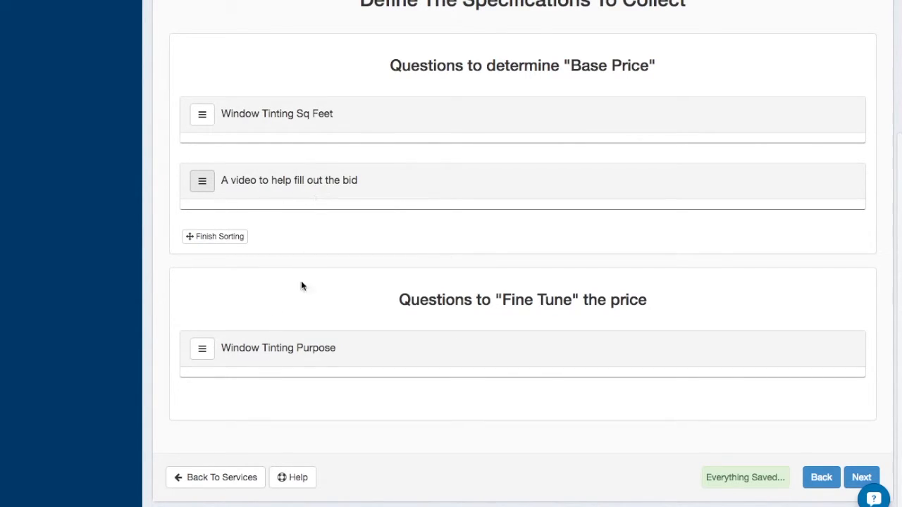
pyautogui.moveTo(202, 181); pyautogui.dragTo(202, 114)
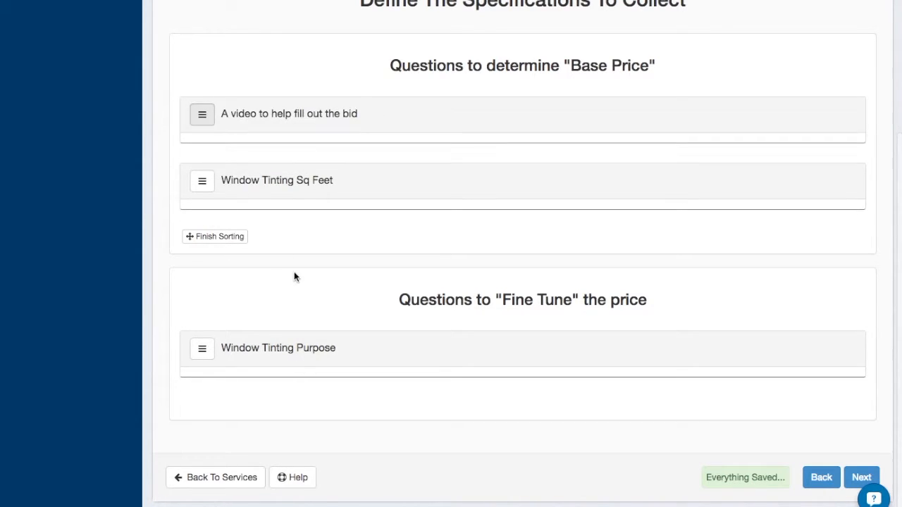
pyautogui.click(216, 237)
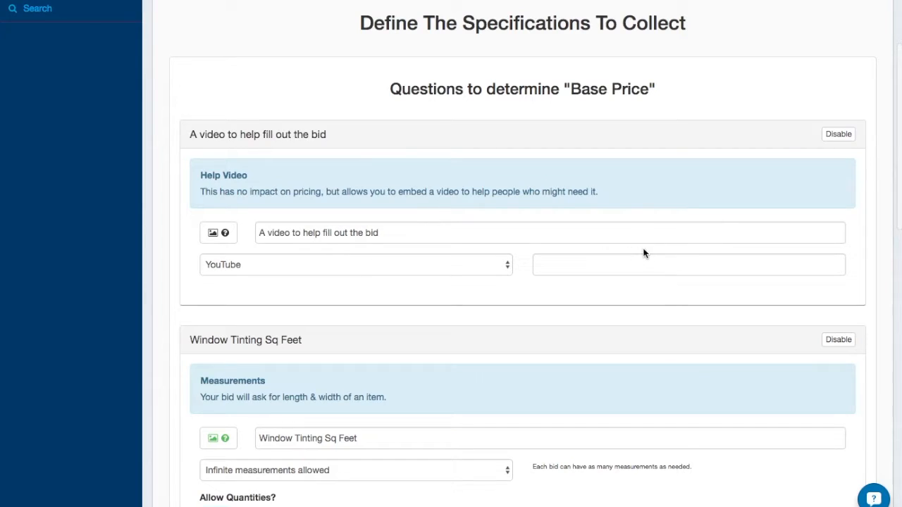
# - Leave the YouTube video field empty and disable the question for a video to help fill out the bid
pyautogui.click(538, 265)
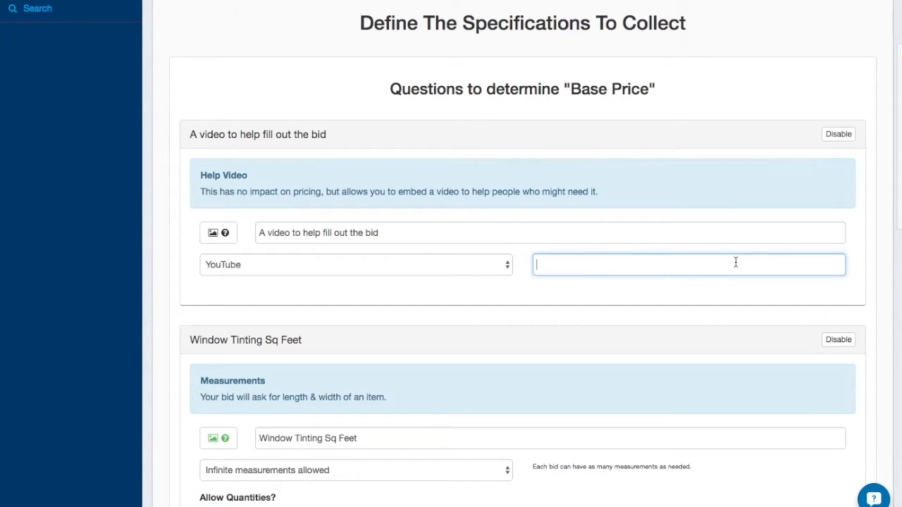
pyautogui.scroll(3, 734, 262)
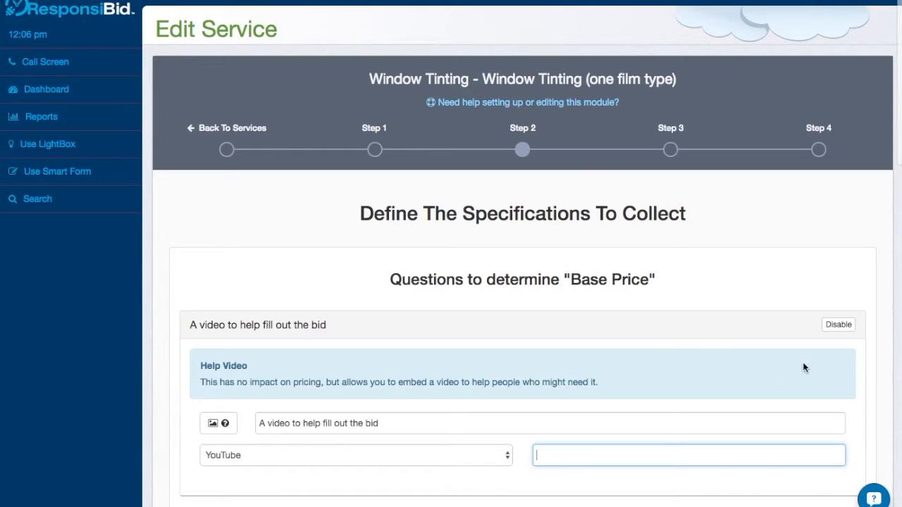
pyautogui.click(838, 325)
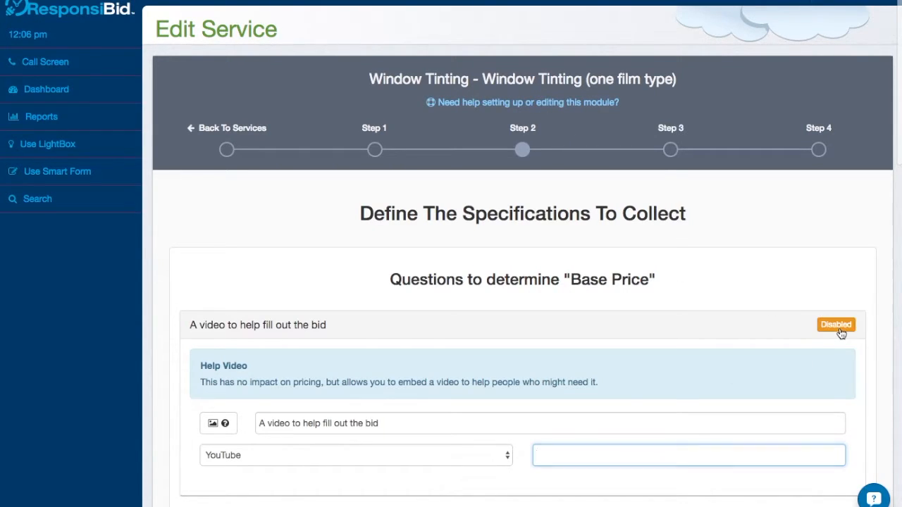
# - Look over the base-price and fine-tune questions, and open the image and popover description of Window Tinting Sq Feet for editing
pyautogui.scroll(-3, 513, 326)
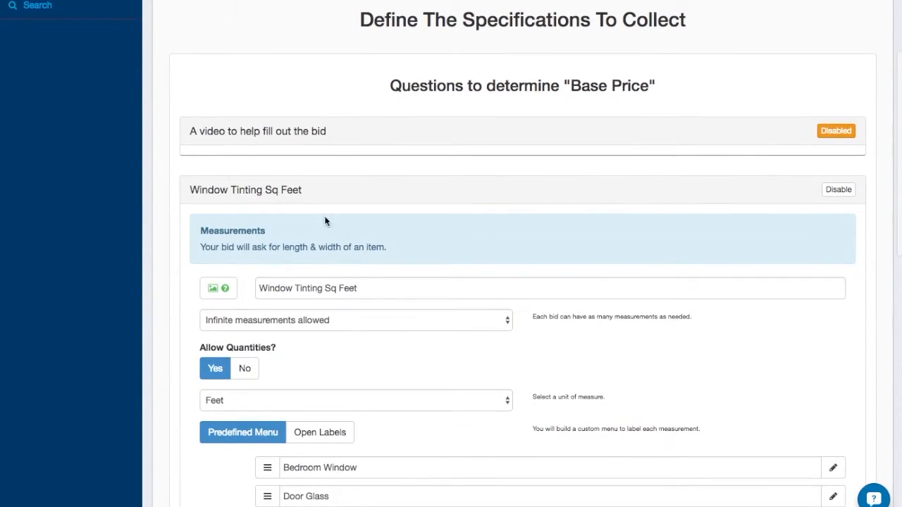
pyautogui.scroll(-5, 392, 312)
pyautogui.scroll(-2, 392, 312)
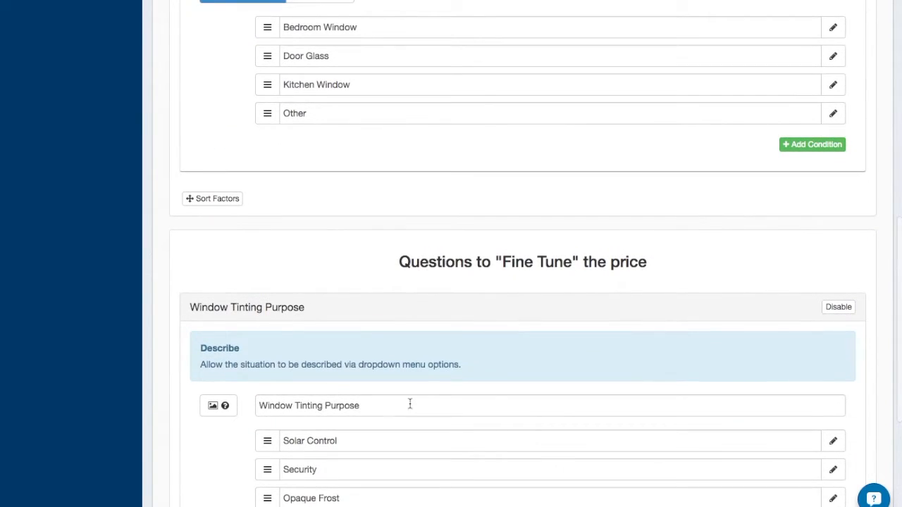
pyautogui.scroll(-2, 415, 411)
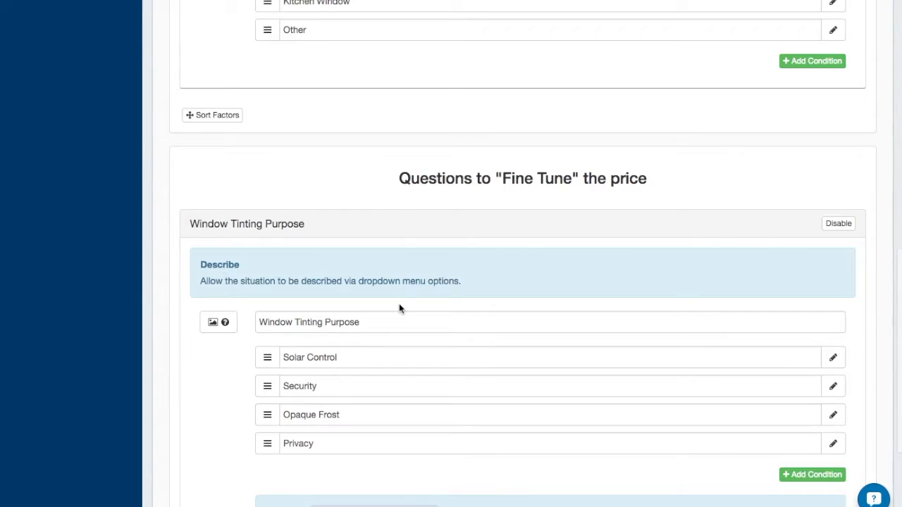
pyautogui.scroll(5, 399, 308)
pyautogui.scroll(1, 398, 307)
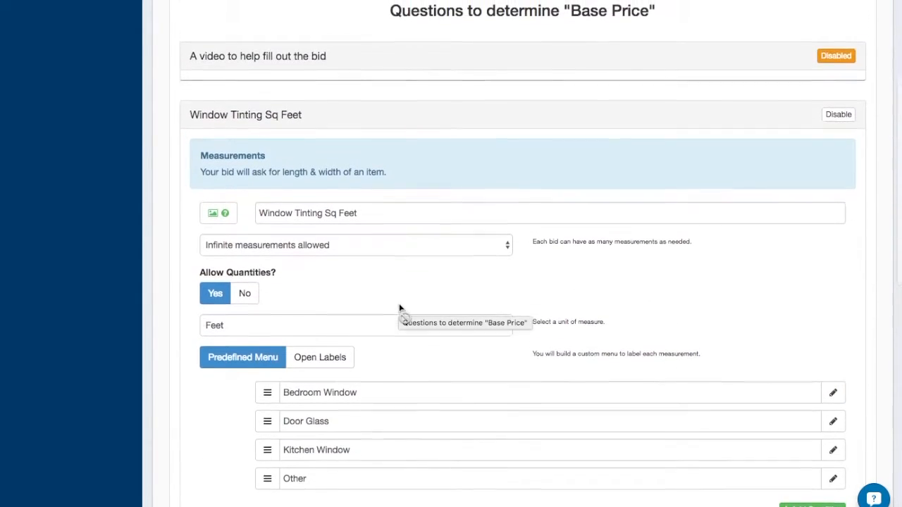
pyautogui.moveTo(222, 220)
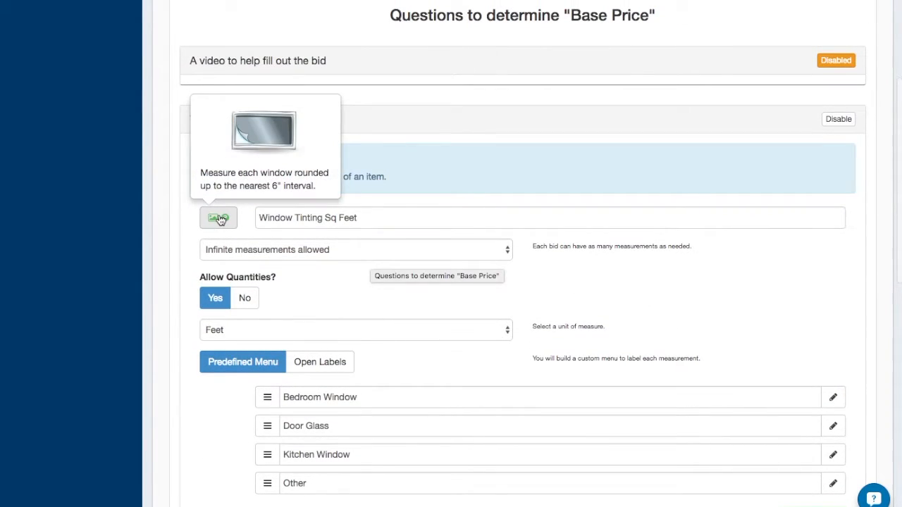
pyautogui.tripleClick(319, 216)
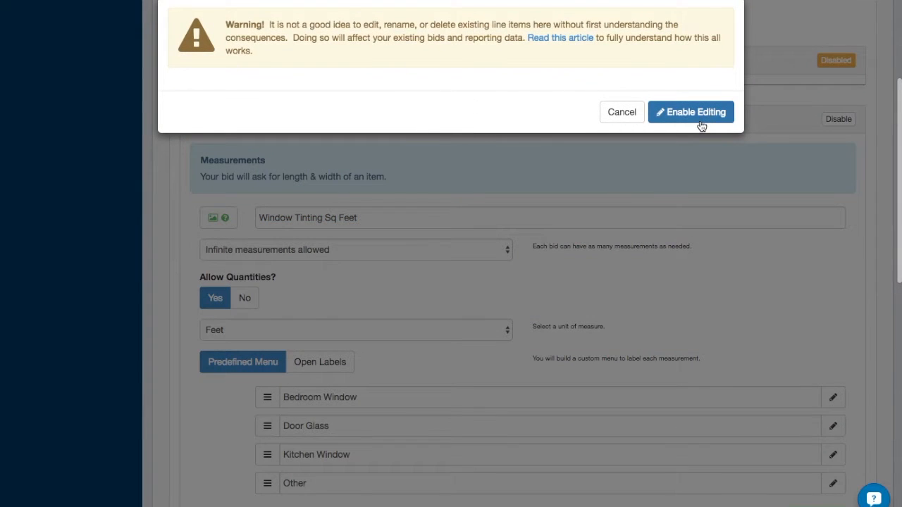
pyautogui.click(700, 124)
pyautogui.click(700, 121)
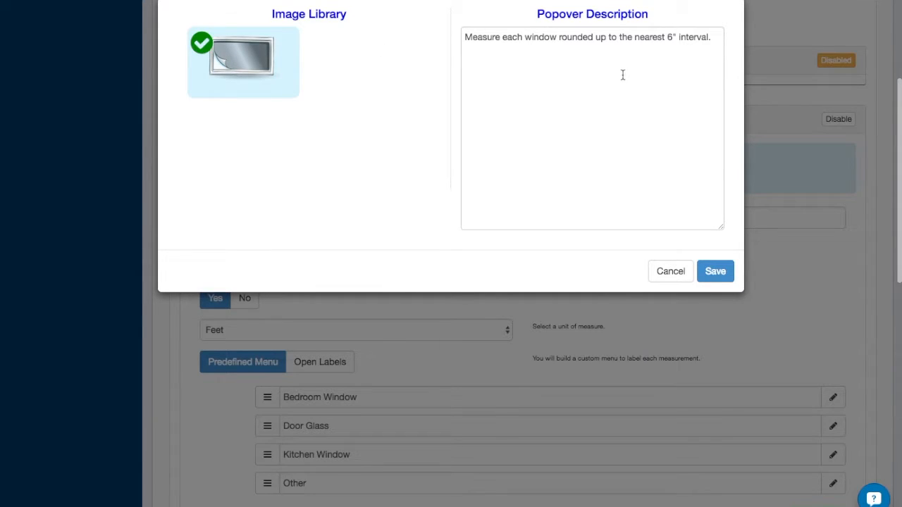
# - Compare the popover description with the instruction text on the bid form, and close the description editor without saving
pyautogui.click(632, 46)
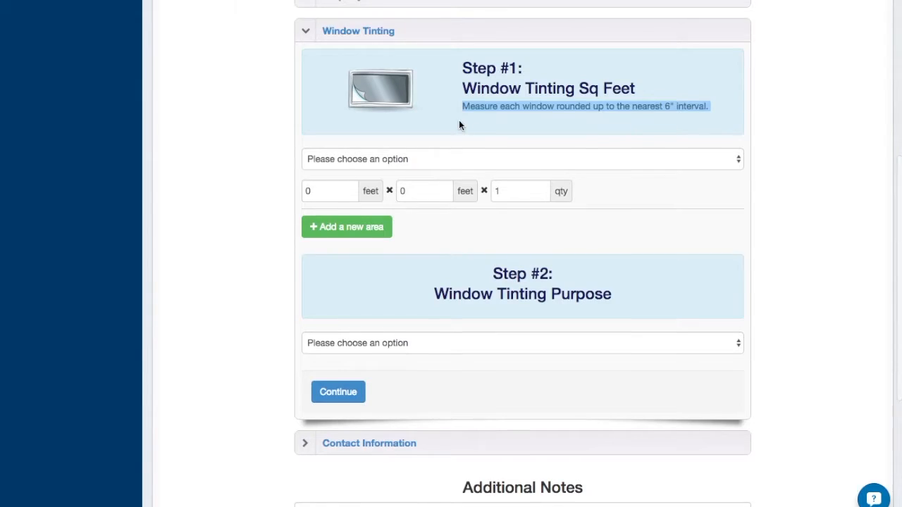
pyautogui.scroll(1, 459, 126)
pyautogui.tripleClick(487, 131)
pyautogui.tripleClick(489, 150)
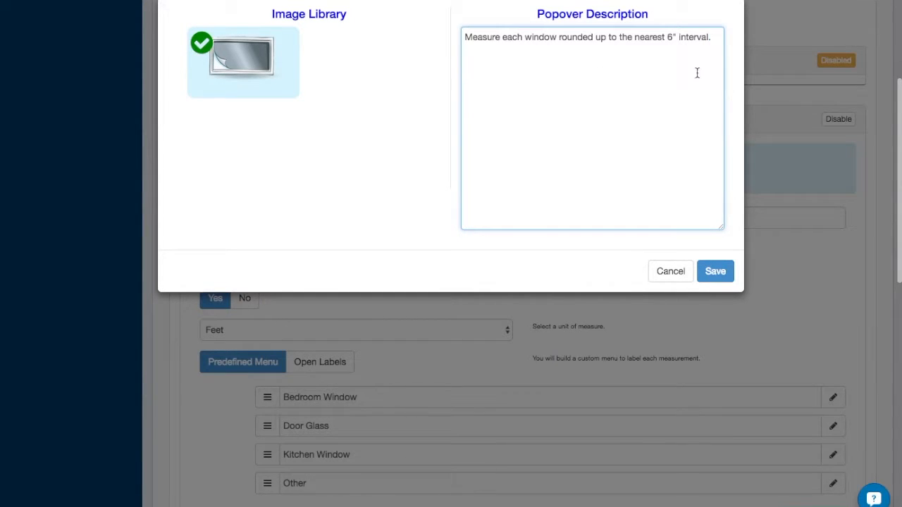
pyautogui.click(670, 273)
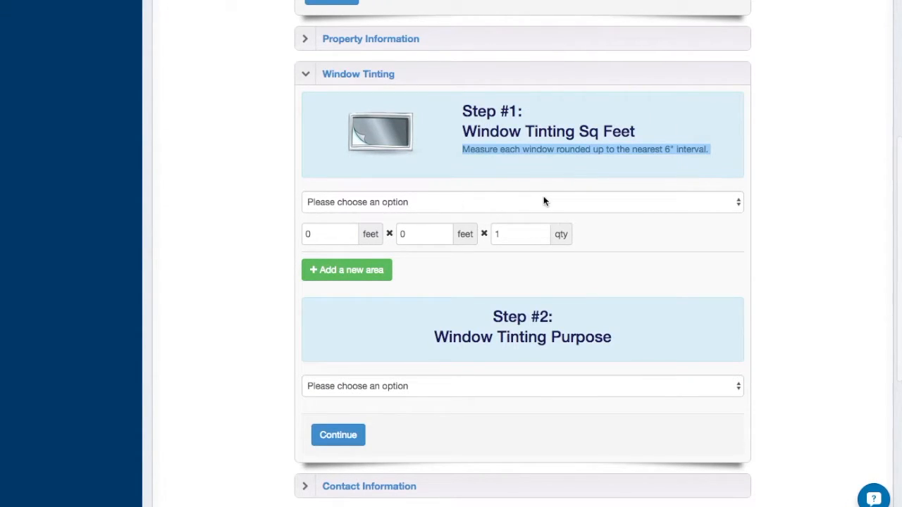
# - Examine the window label options and the measurement fields in the bid form's Window Tinting section
pyautogui.click(431, 203)
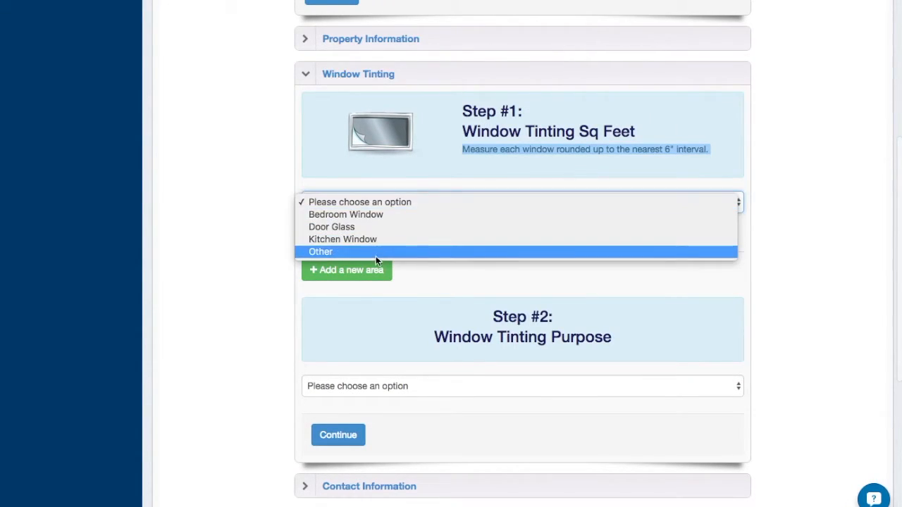
pyautogui.click(393, 199)
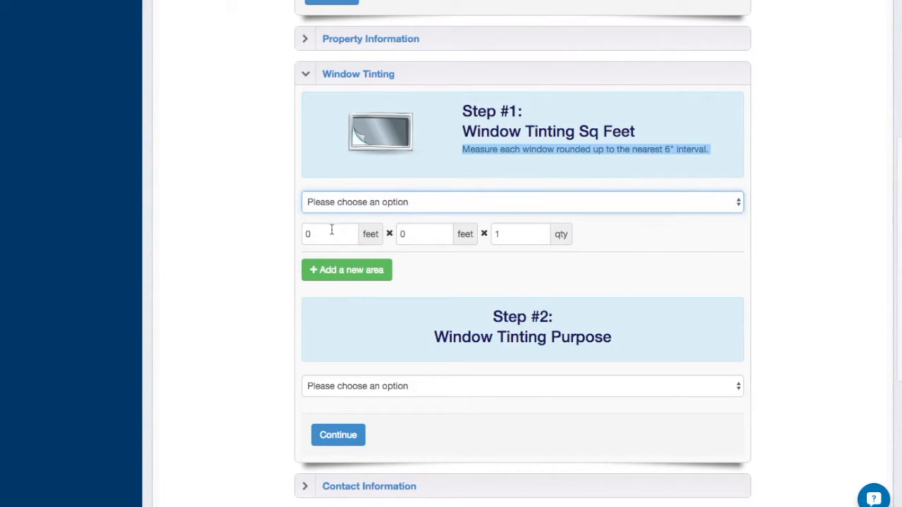
pyautogui.click(331, 230)
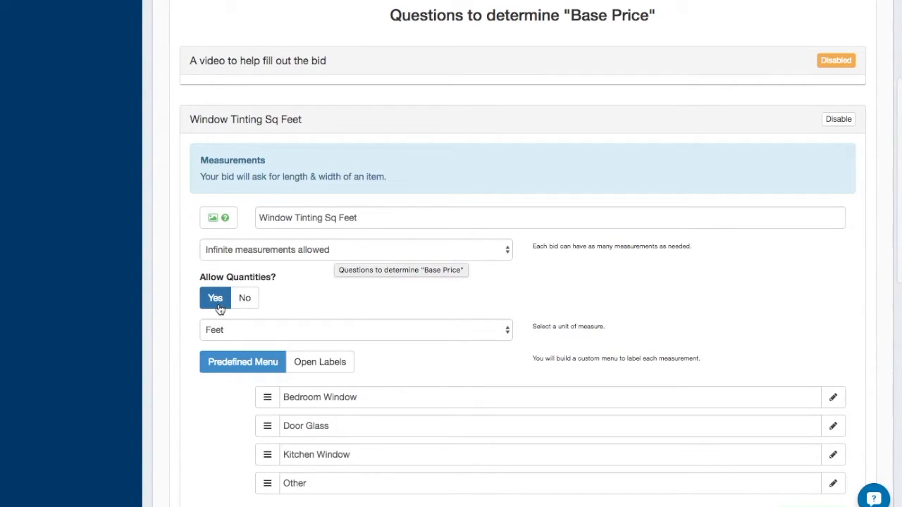
# - Switch the Window Tinting Sq Feet question to X number of measurements, and set it back to Infinite measurements allowed
pyautogui.click(264, 249)
pyautogui.click(264, 260)
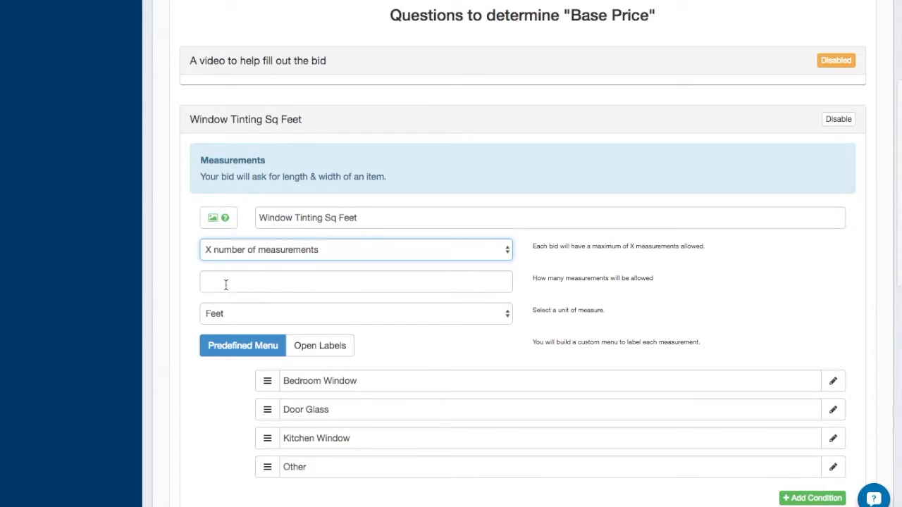
pyautogui.click(277, 251)
pyautogui.click(255, 251)
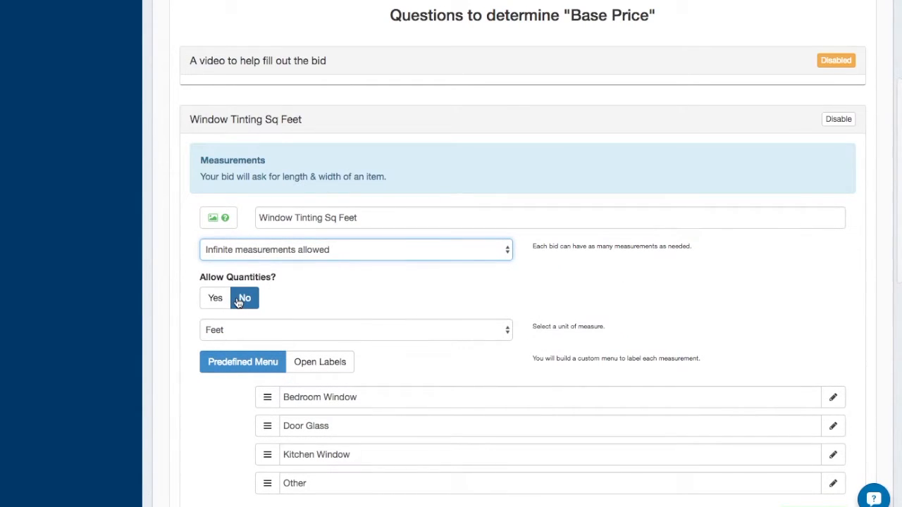
# - Disallow quantities for the measurements, and select Window Tinting in the refreshed bid form and expand its section
pyautogui.click(213, 299)
pyautogui.click(243, 298)
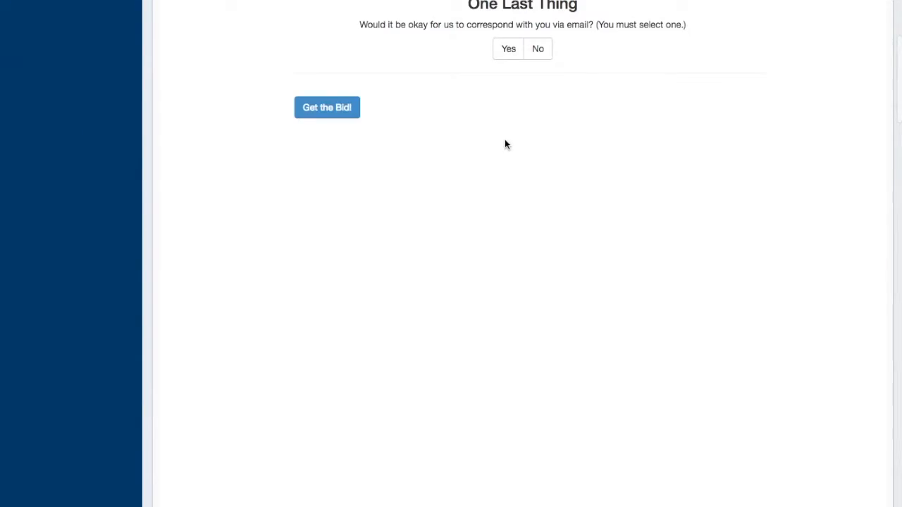
pyautogui.click(571, 35)
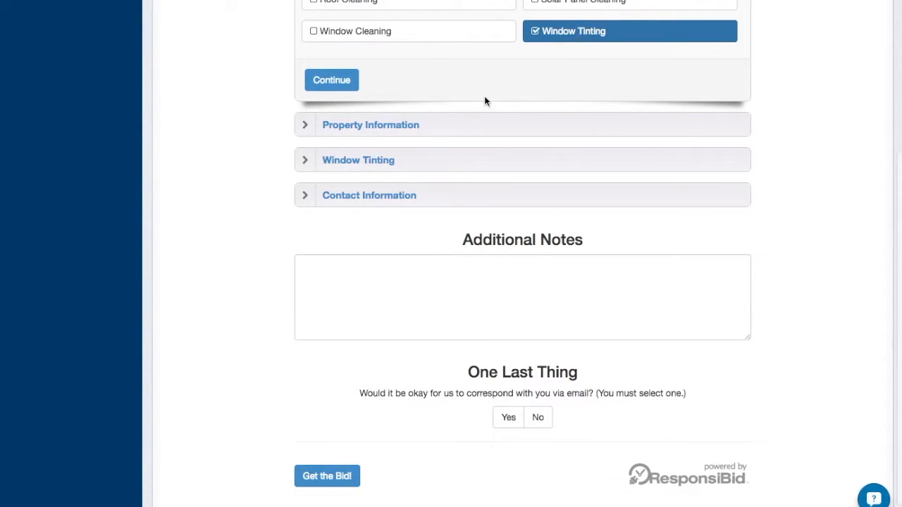
pyautogui.click(438, 159)
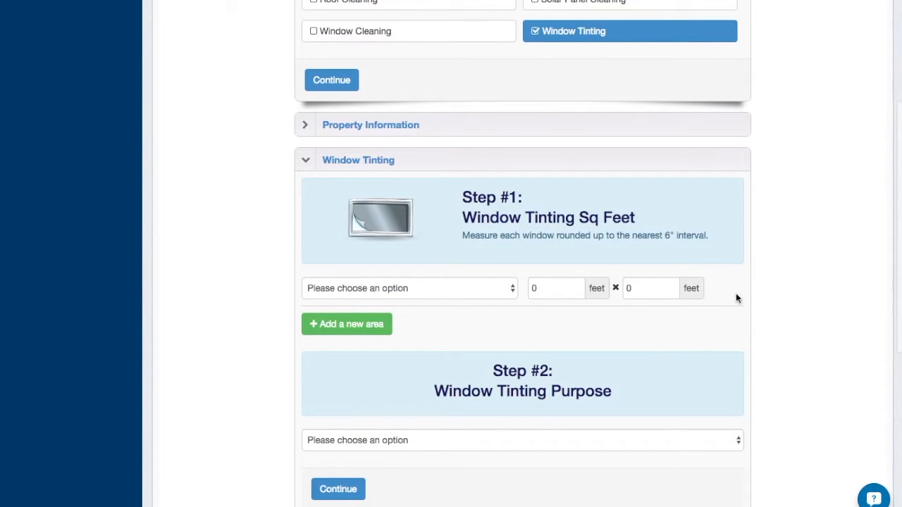
# - Enter a Bedroom Window of 5 by 5 feet as the first area in the bid form
pyautogui.click(459, 286)
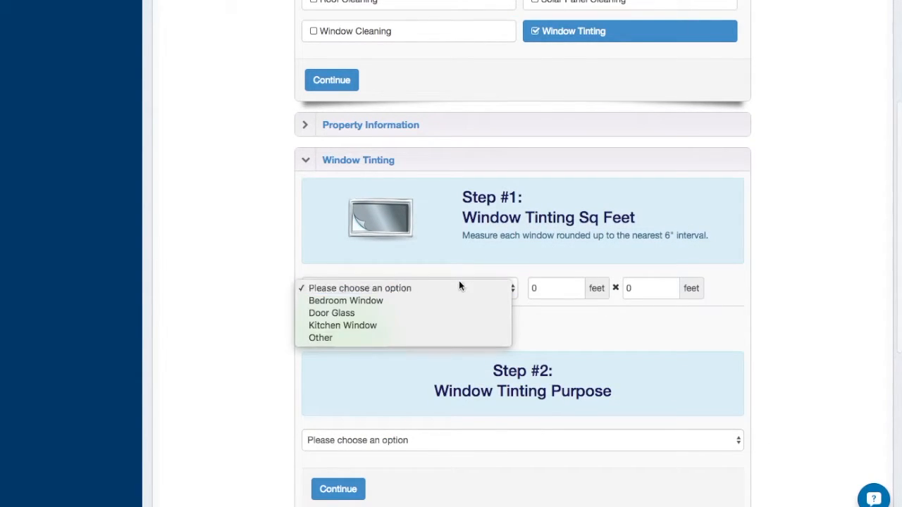
pyautogui.click(411, 300)
pyautogui.click(548, 291)
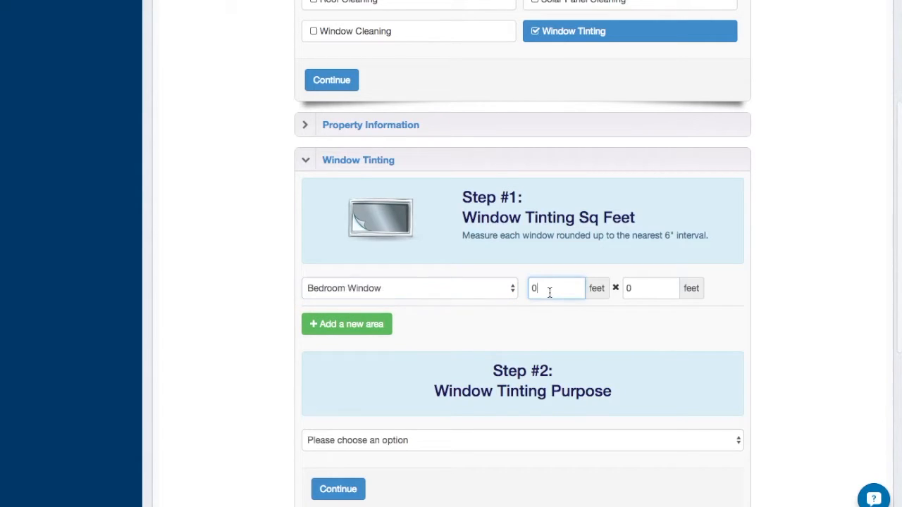
pyautogui.write('5')
pyautogui.click(638, 289)
pyautogui.write('5')
# - Add a second area to the bid form for another Bedroom Window of 5 by 5 feet
pyautogui.click(379, 324)
pyautogui.click(410, 320)
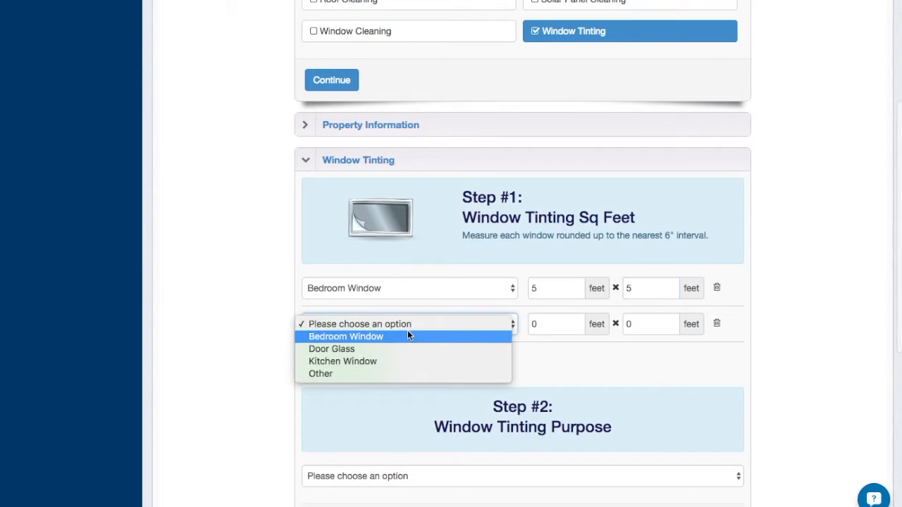
pyautogui.click(426, 338)
pyautogui.click(566, 331)
pyautogui.write('5')
pyautogui.click(654, 326)
pyautogui.write('5')
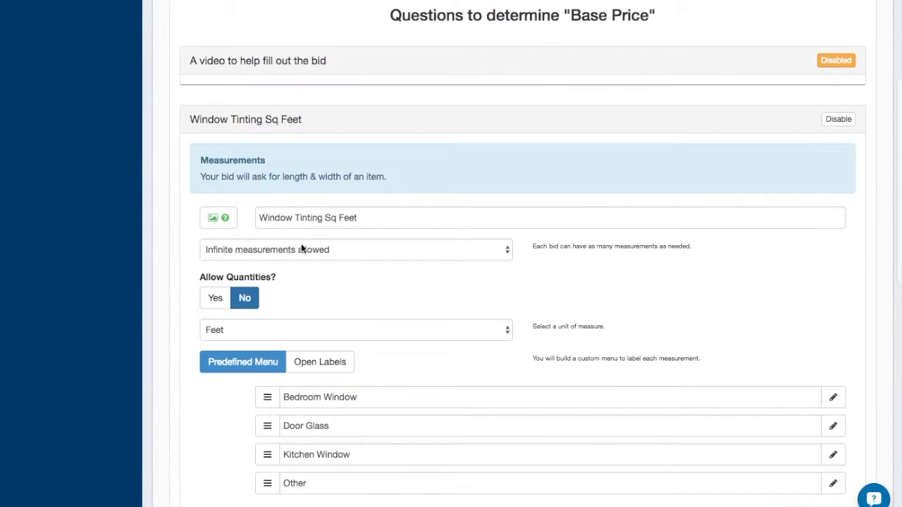
# - Allow quantities for the measurements again, and select Window Tinting in the refreshed bid form and expand its section
pyautogui.click(215, 298)
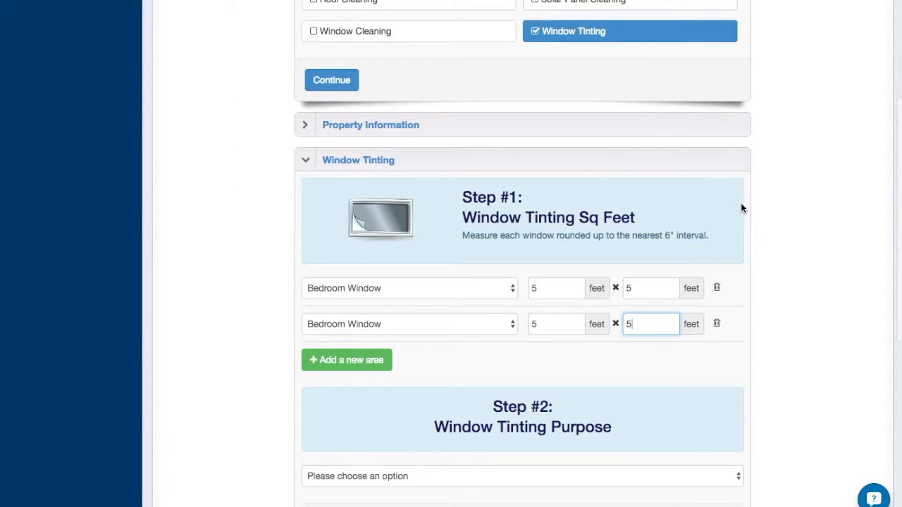
pyautogui.scroll(-10, 741, 205)
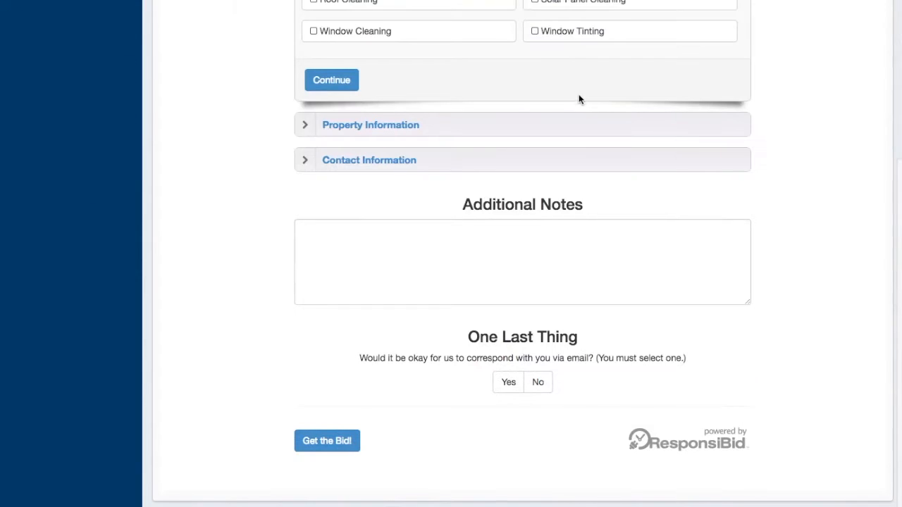
pyautogui.click(570, 31)
pyautogui.click(505, 156)
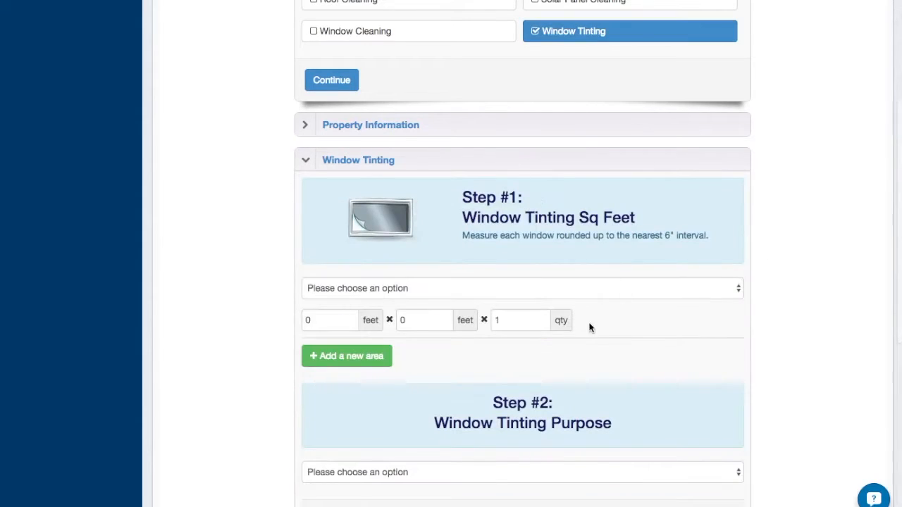
# - Enter a Bedroom Window of 5 by 5 feet with a quantity of 2, and return to the module's measurement settings
pyautogui.click(404, 289)
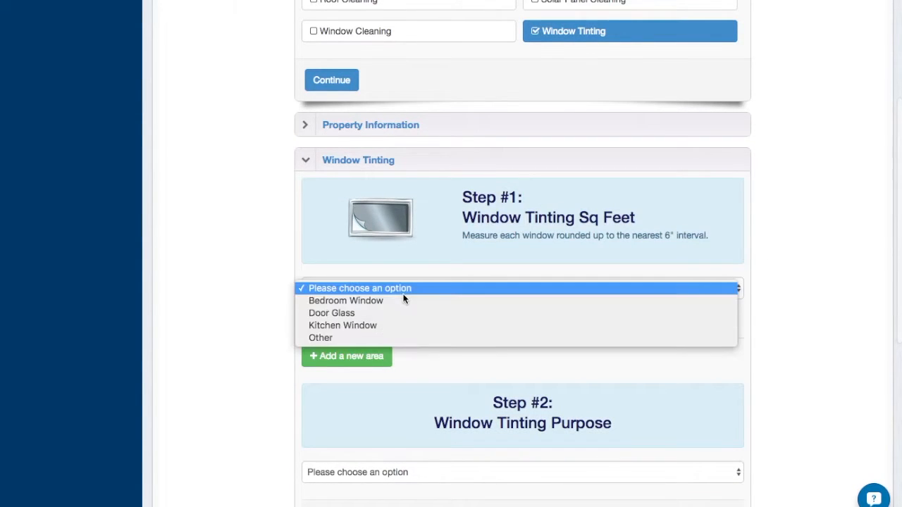
pyautogui.click(396, 301)
pyautogui.click(348, 322)
pyautogui.write('5')
pyautogui.click(430, 321)
pyautogui.write('5')
pyautogui.click(523, 324)
pyautogui.write('2')
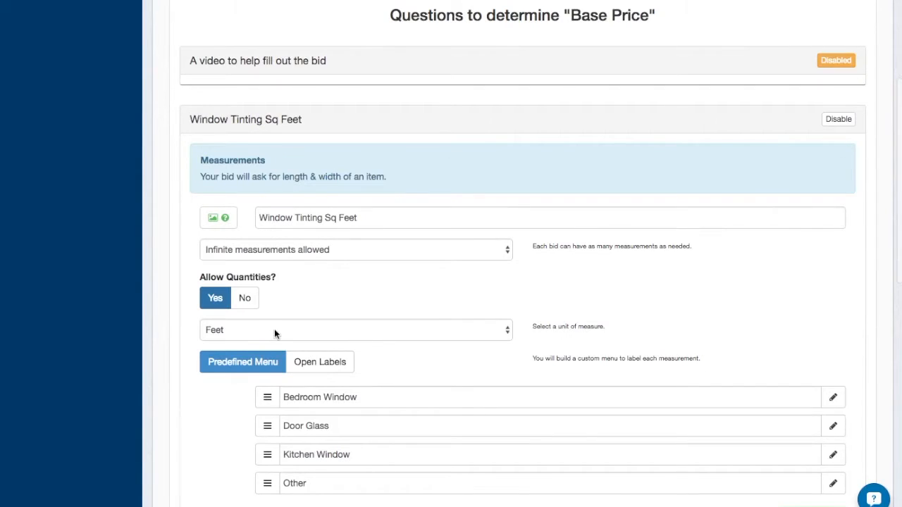
pyautogui.scroll(-2, 275, 331)
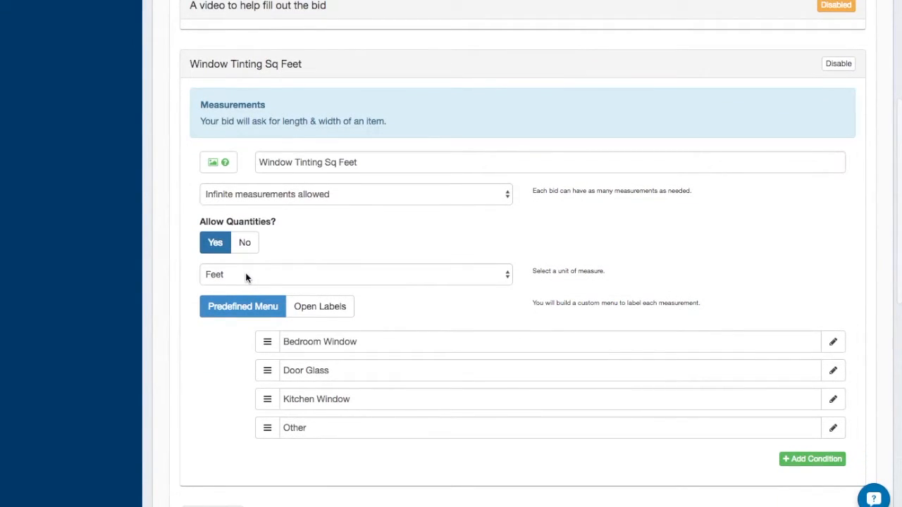
# - Set the measurement unit to Inches and rename the measurement question Window Tinting Sq Inches
pyautogui.click(329, 276)
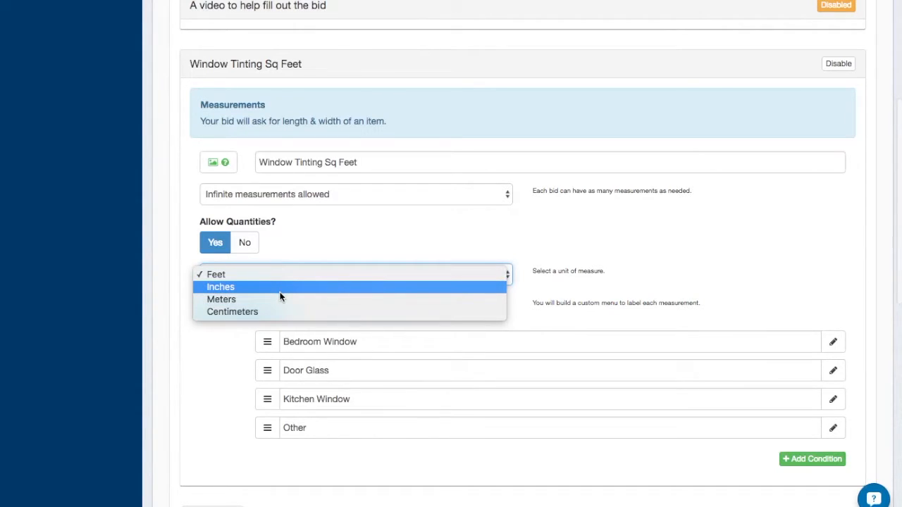
pyautogui.click(362, 287)
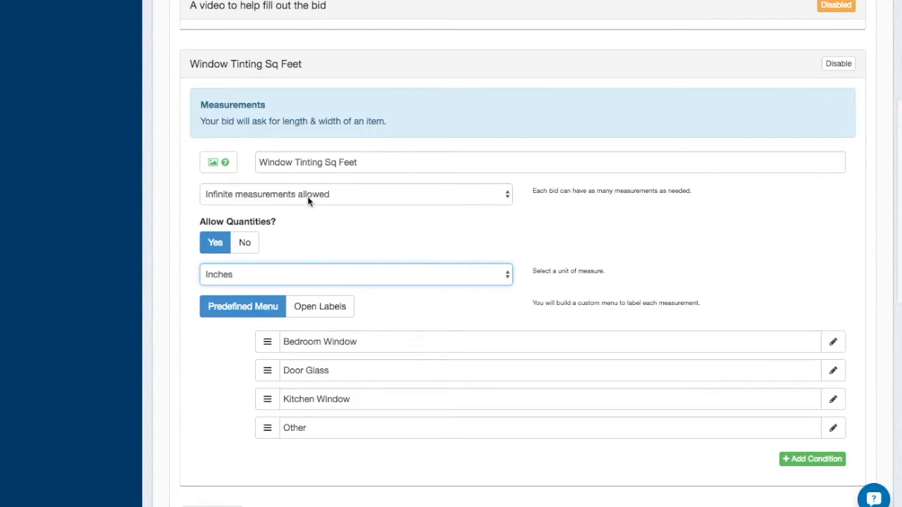
pyautogui.doubleClick(350, 162)
pyautogui.write('Inches')
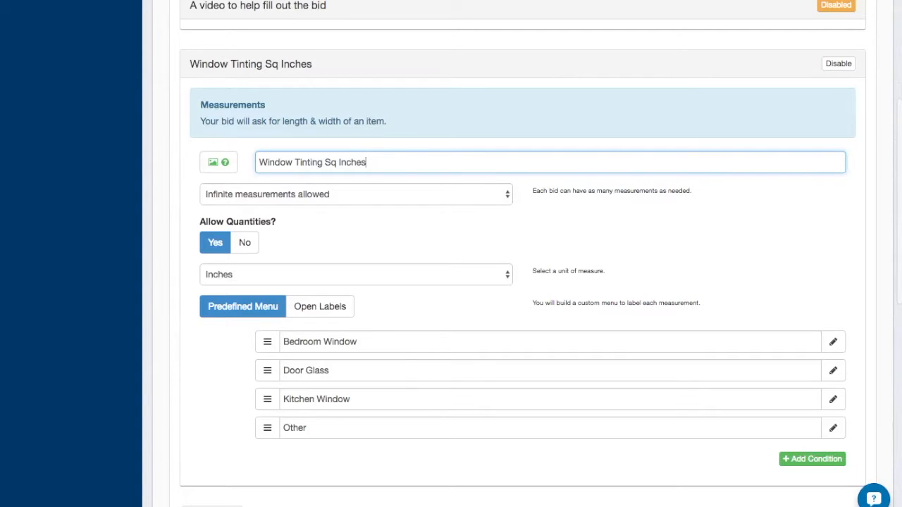
# - Look at the base price field for the square-inch measurement in the module's pricing setup
pyautogui.scroll(5, 394, 143)
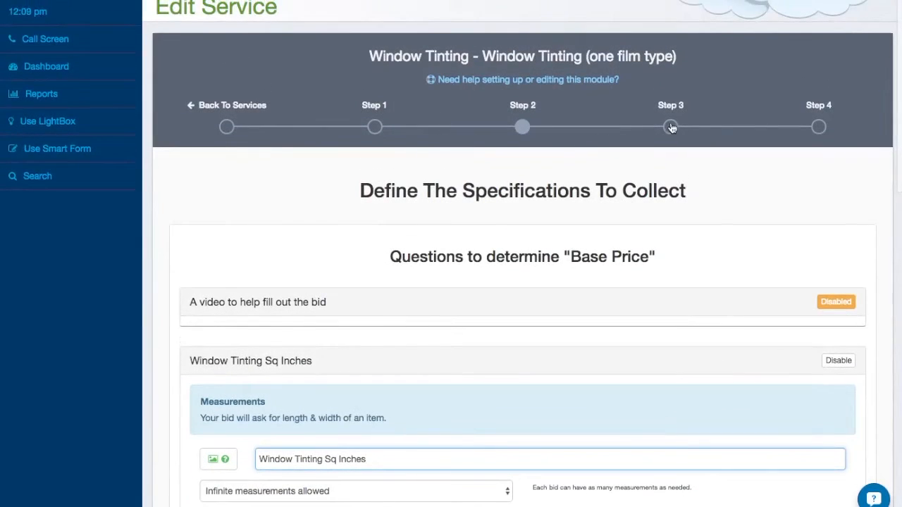
pyautogui.click(671, 127)
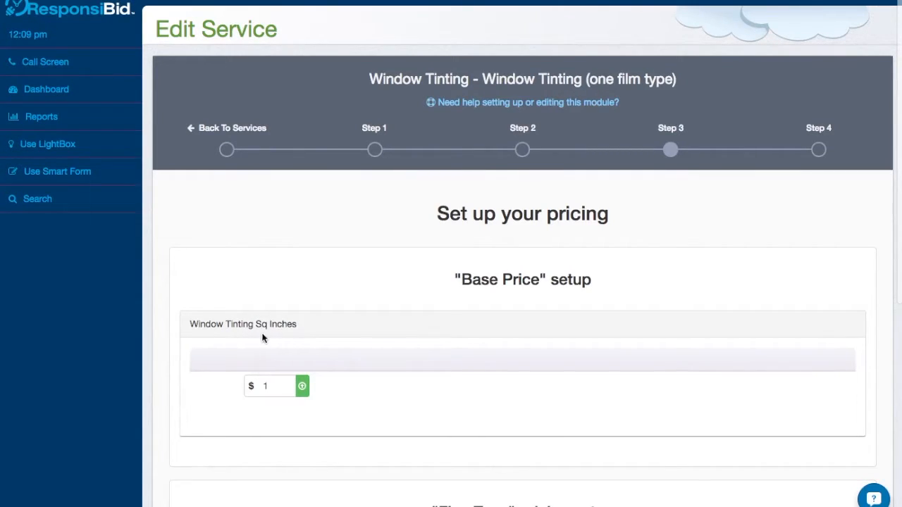
pyautogui.click(279, 388)
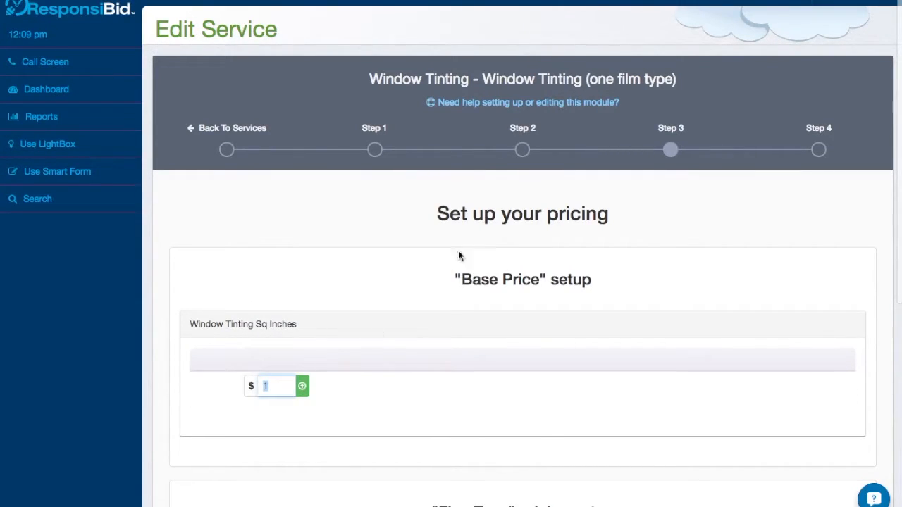
# - Return to the specifications, rename the measurement question Window Tinting Sq Feet, and set its unit of measure back to Feet
pyautogui.click(522, 151)
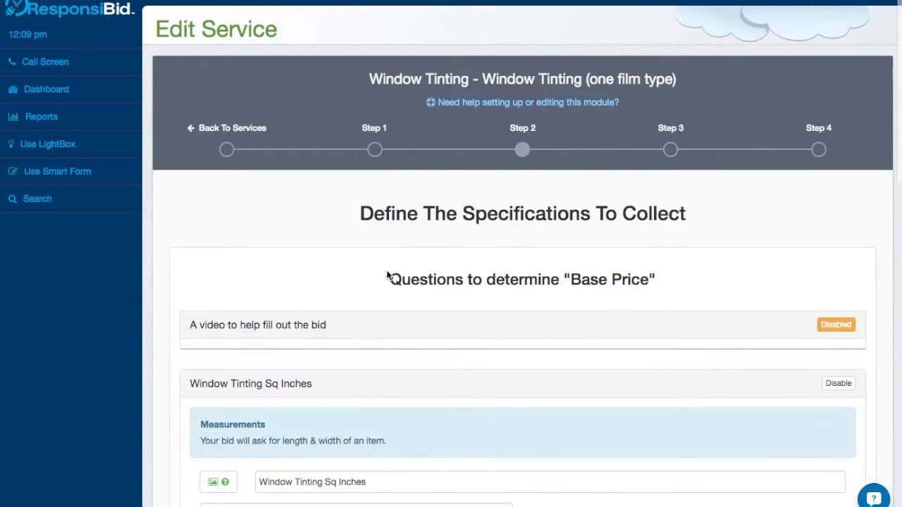
pyautogui.scroll(-5, 387, 275)
pyautogui.doubleClick(346, 138)
pyautogui.write('Feet')
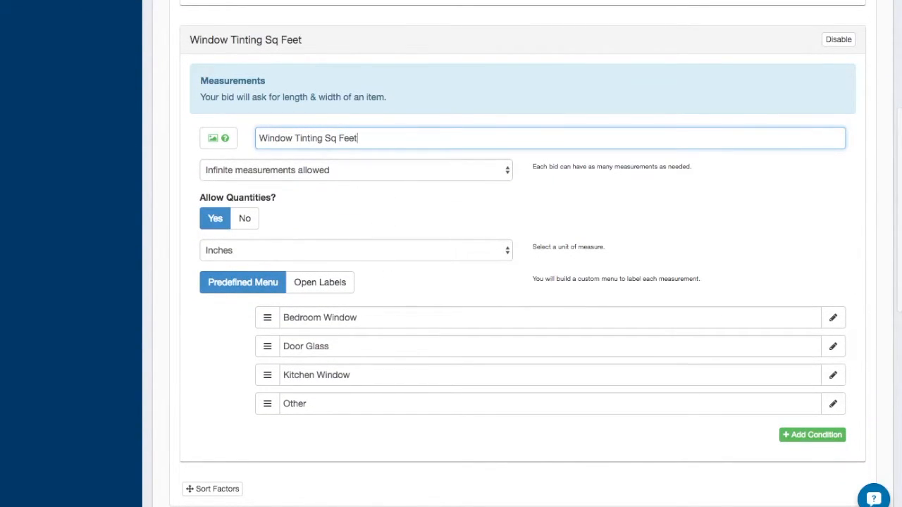
pyautogui.click(263, 251)
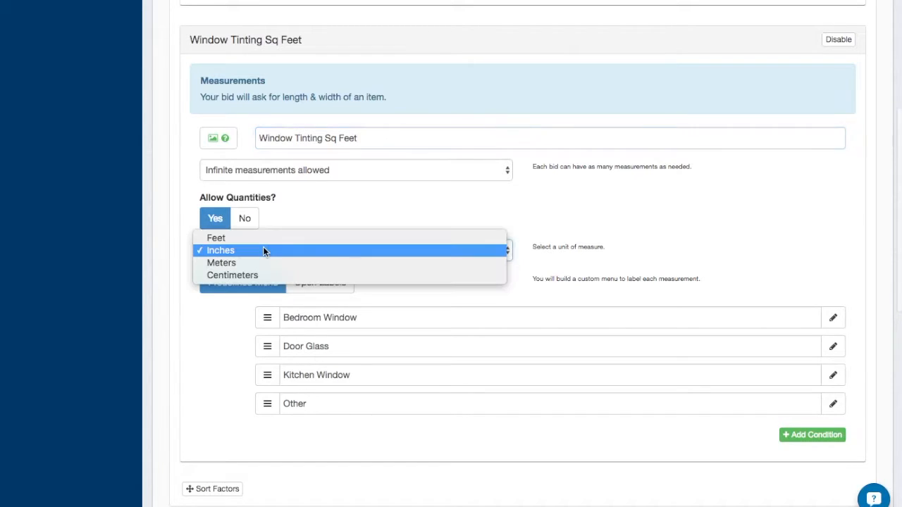
pyautogui.click(234, 242)
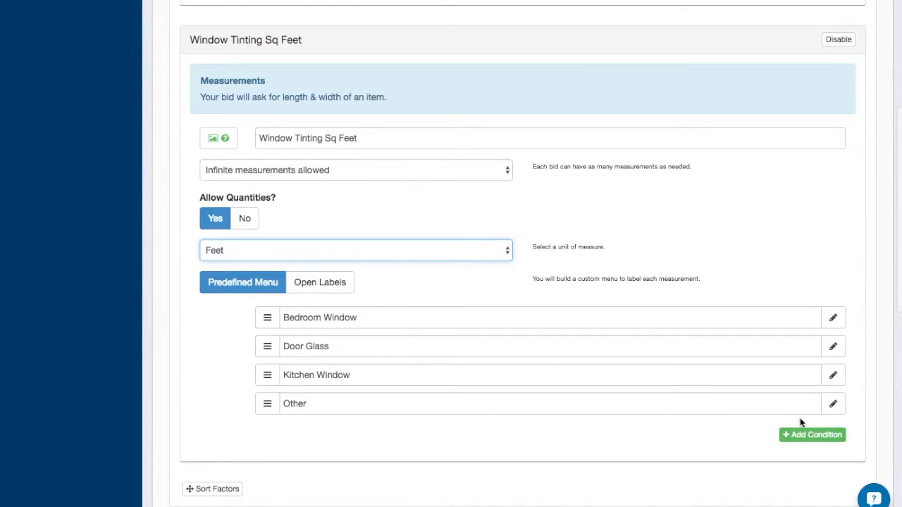
# - Add a Picture Window condition to the predefined menu, enabling editing for it, and place it above Other
pyautogui.click(818, 440)
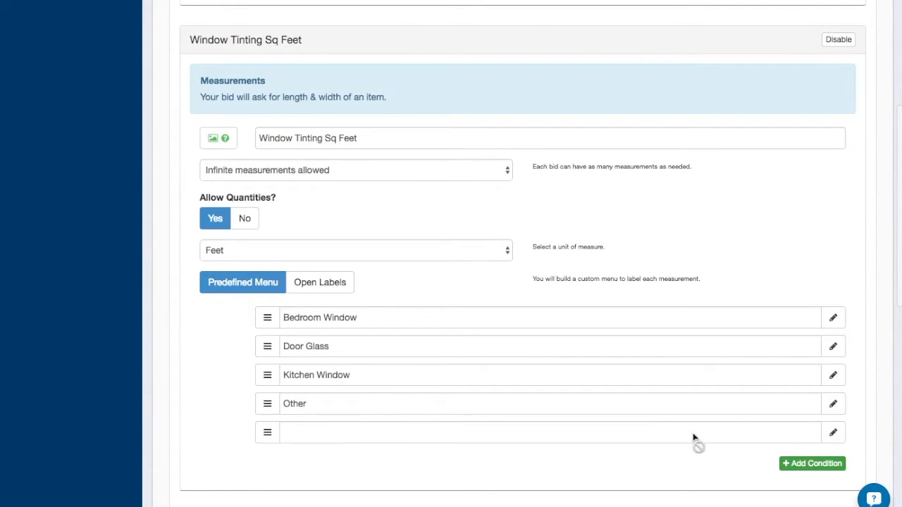
pyautogui.click(831, 435)
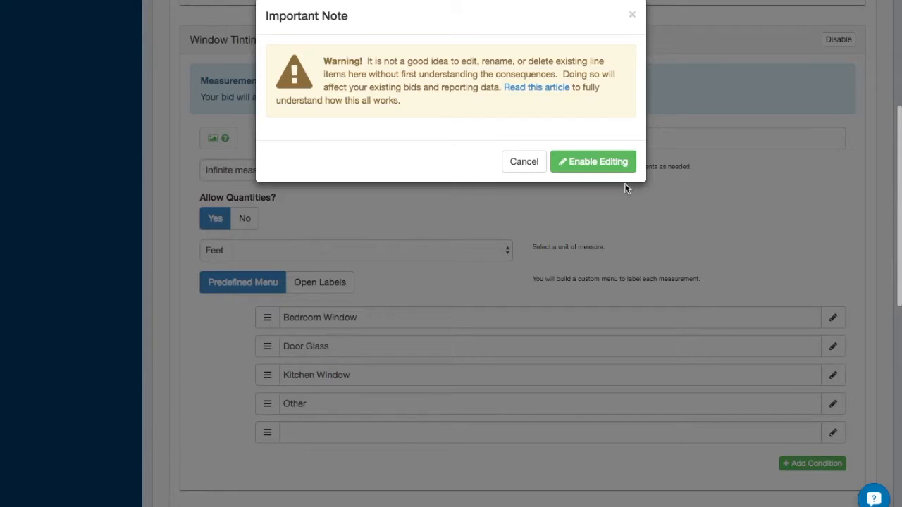
pyautogui.click(610, 161)
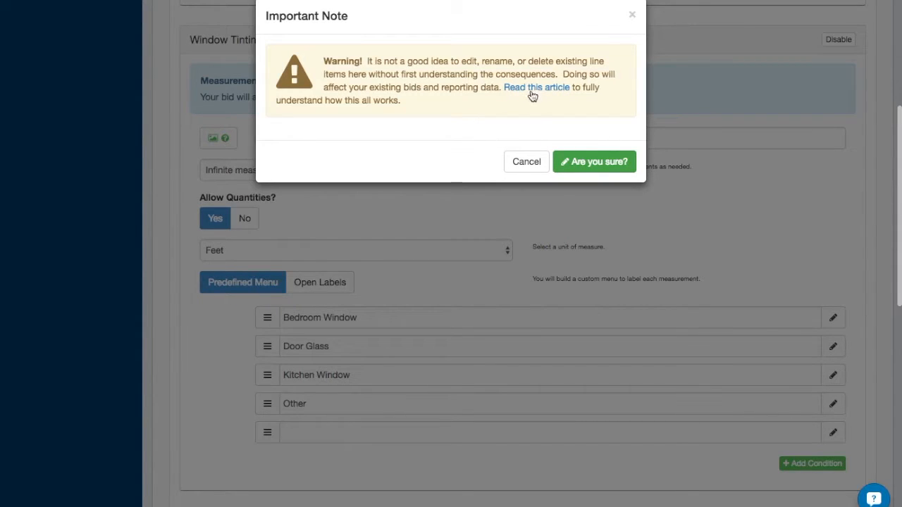
pyautogui.click(599, 163)
pyautogui.click(311, 433)
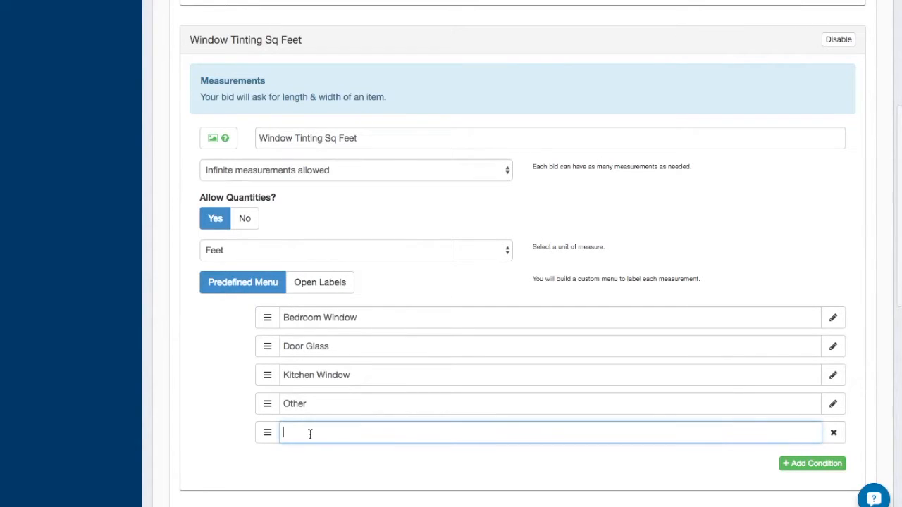
pyautogui.write('Picture Window')
pyautogui.moveTo(264, 431); pyautogui.dragTo(267, 404)
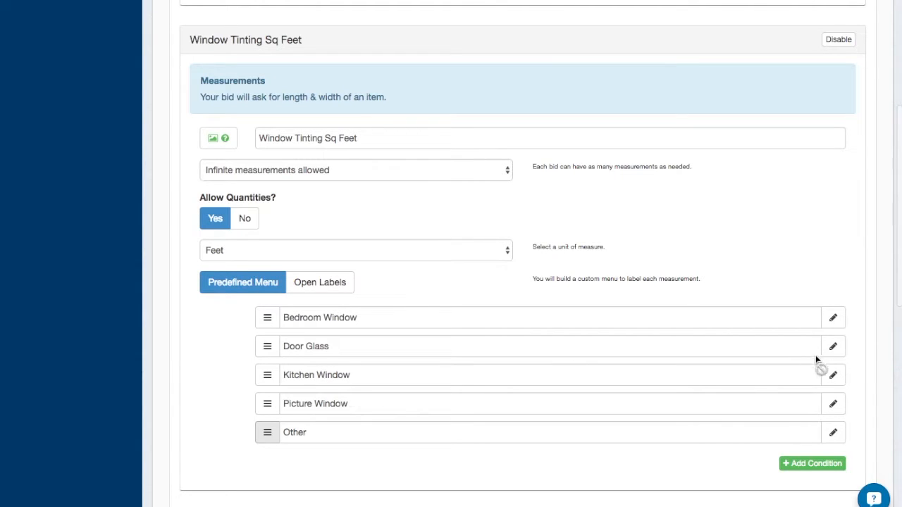
# - Enable editing for the Door Glass condition and delete it from the predefined menu
pyautogui.click(833, 346)
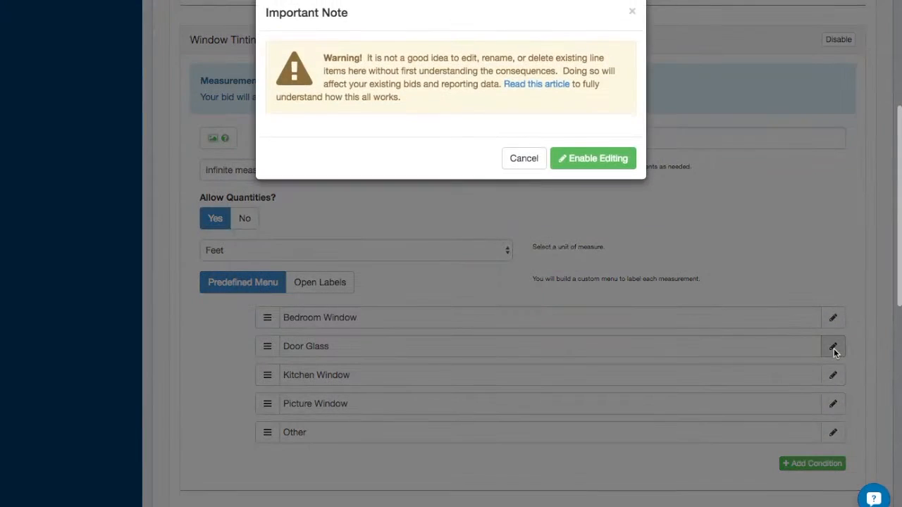
pyautogui.click(612, 162)
pyautogui.click(613, 162)
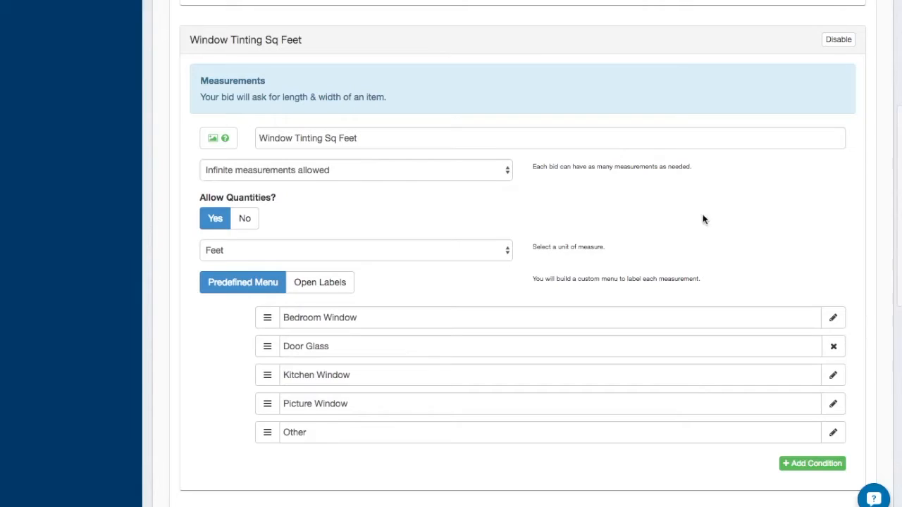
pyautogui.click(833, 347)
pyautogui.click(832, 352)
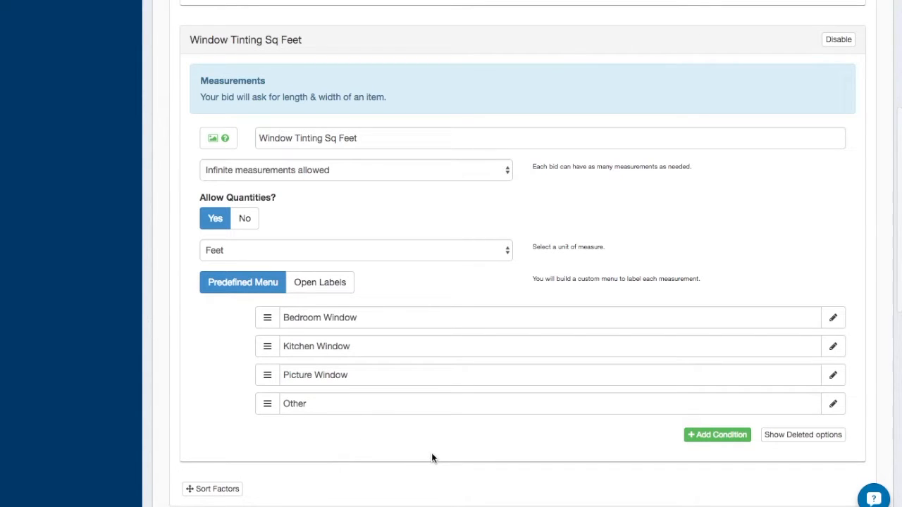
# - Show the deleted options, enable editing for Door Glass, and restore it to the predefined menu
pyautogui.click(792, 435)
pyautogui.click(833, 346)
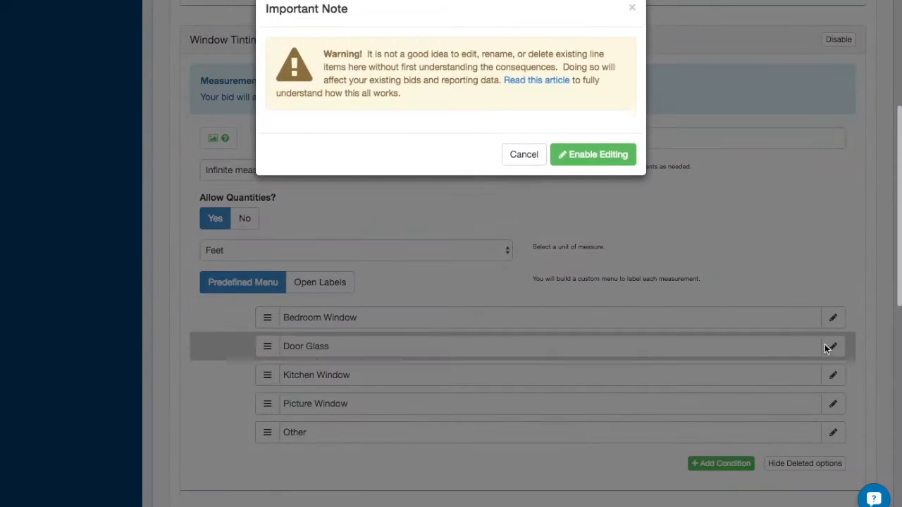
pyautogui.click(614, 169)
pyautogui.click(615, 169)
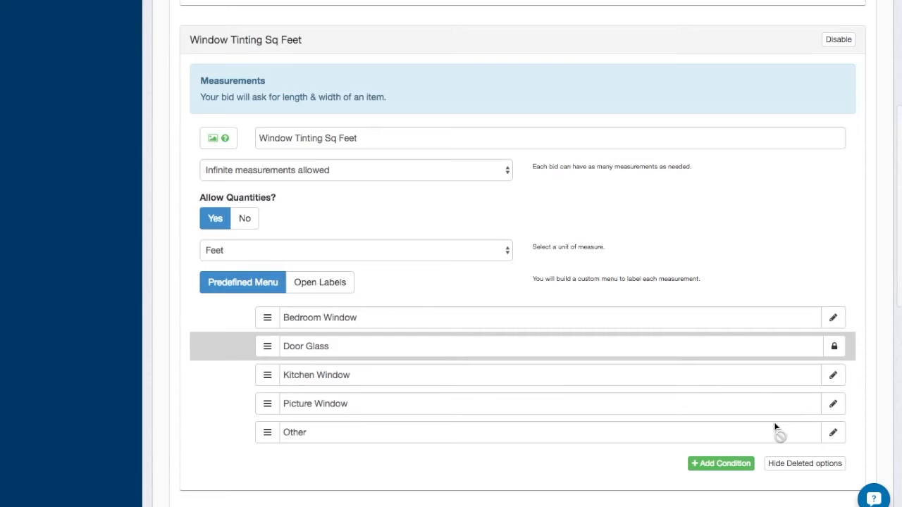
pyautogui.click(834, 349)
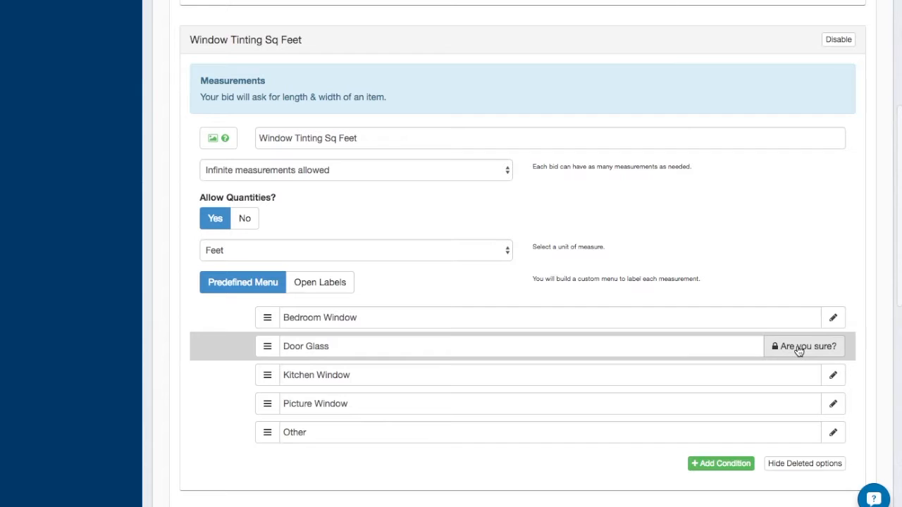
pyautogui.click(799, 349)
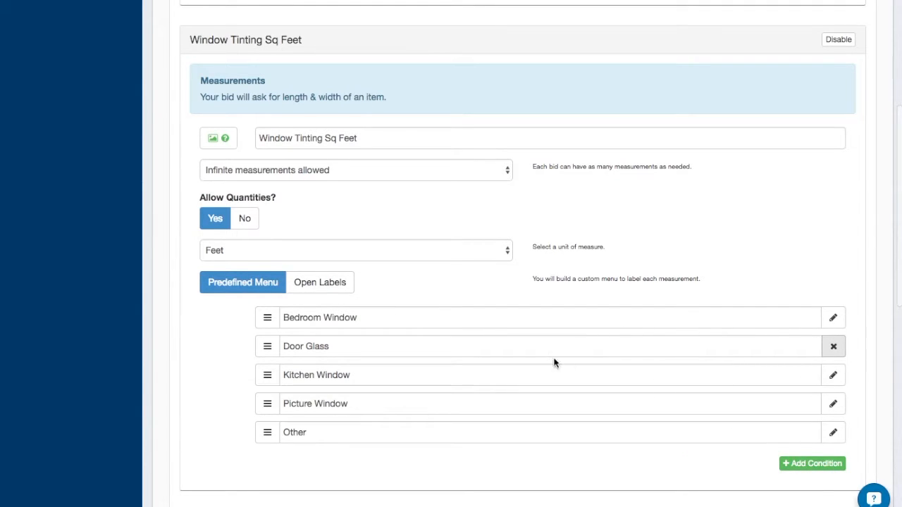
# - Move Door Glass below Kitchen Window in the predefined menu, leaving the Other condition as the last entry
pyautogui.moveTo(275, 352); pyautogui.dragTo(269, 377)
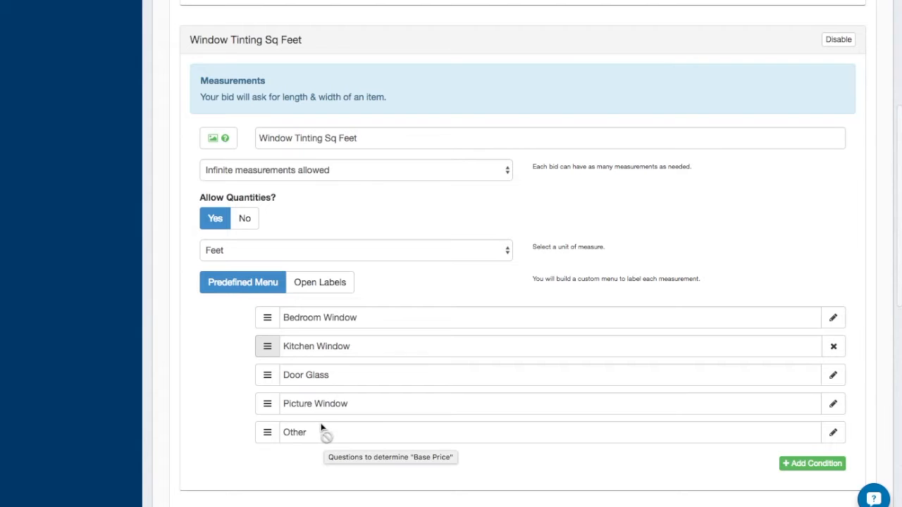
pyautogui.doubleClick(290, 432)
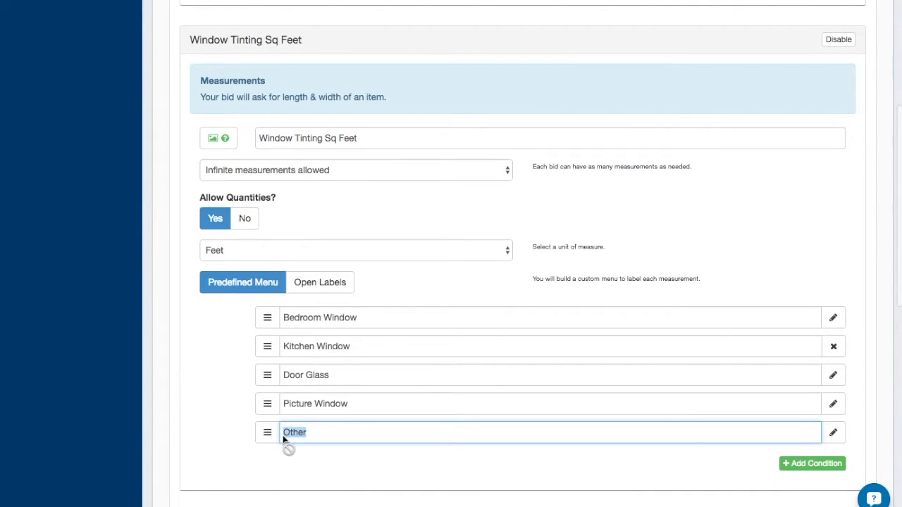
pyautogui.click(314, 460)
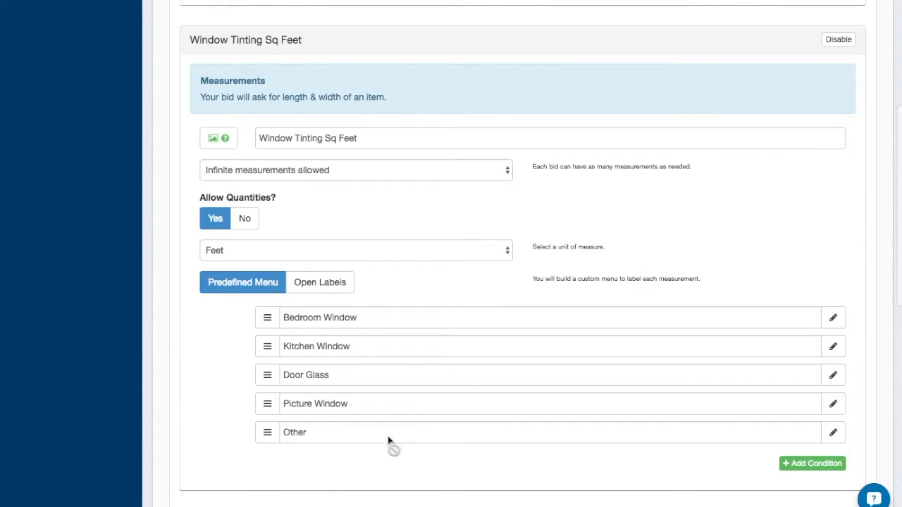
# - Switch the measurement labelling to Open Labels, and select Window Tinting in the refreshed bid form
pyautogui.click(332, 291)
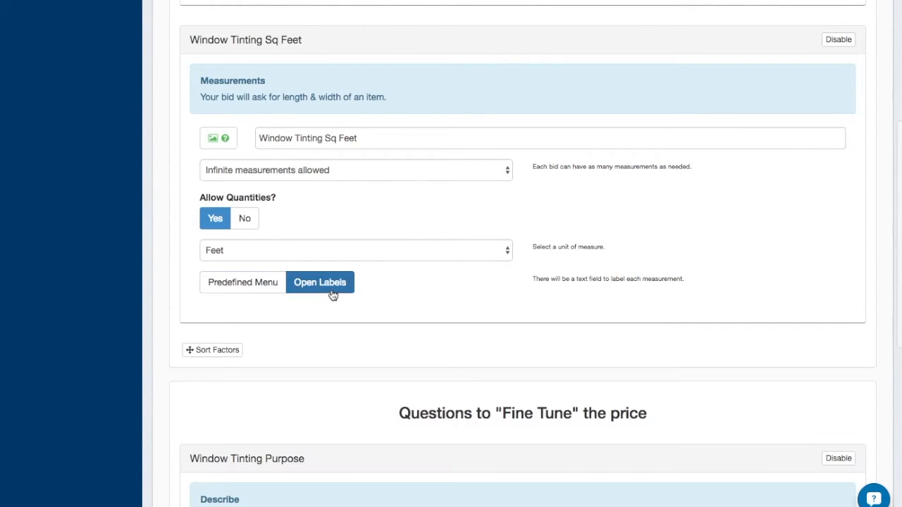
pyautogui.click(261, 287)
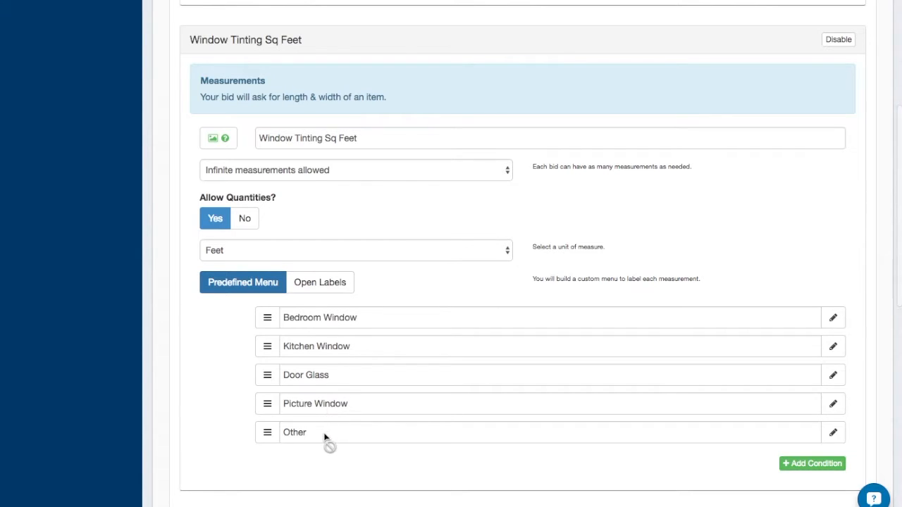
pyautogui.click(327, 294)
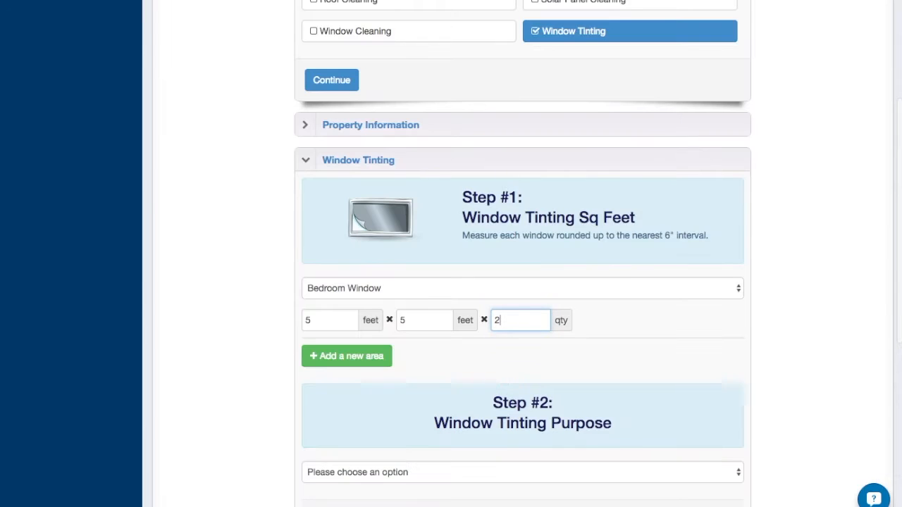
pyautogui.press('super+r')
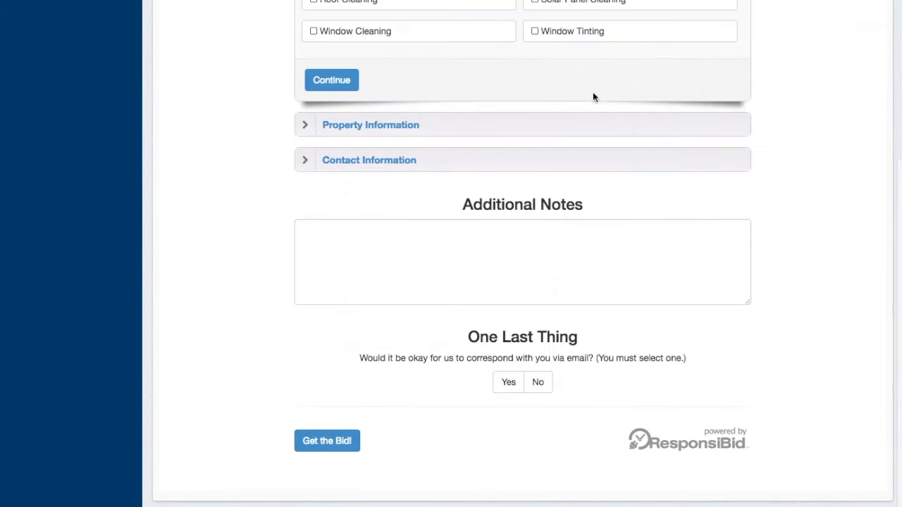
pyautogui.click(573, 34)
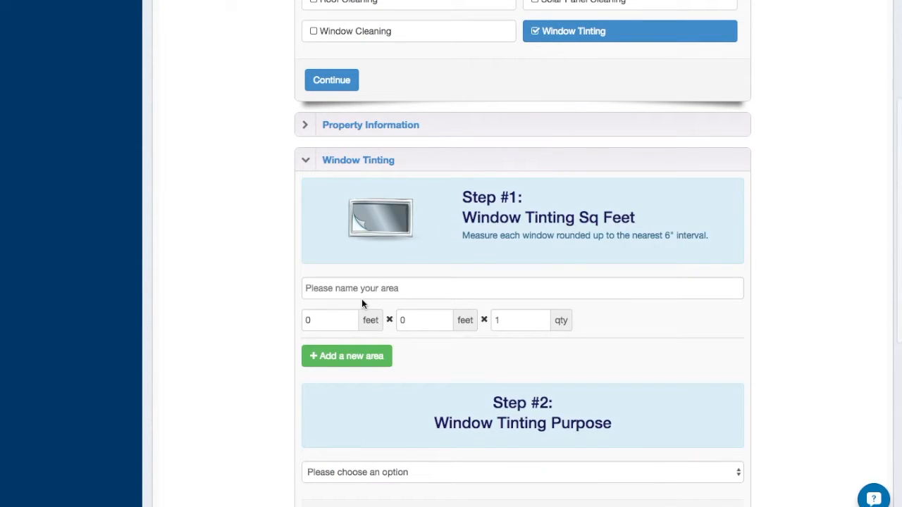
# - Enter an area named "A window in master bedroom" of 4 by 7 feet with a quantity of 2, and add further areas
pyautogui.click(354, 290)
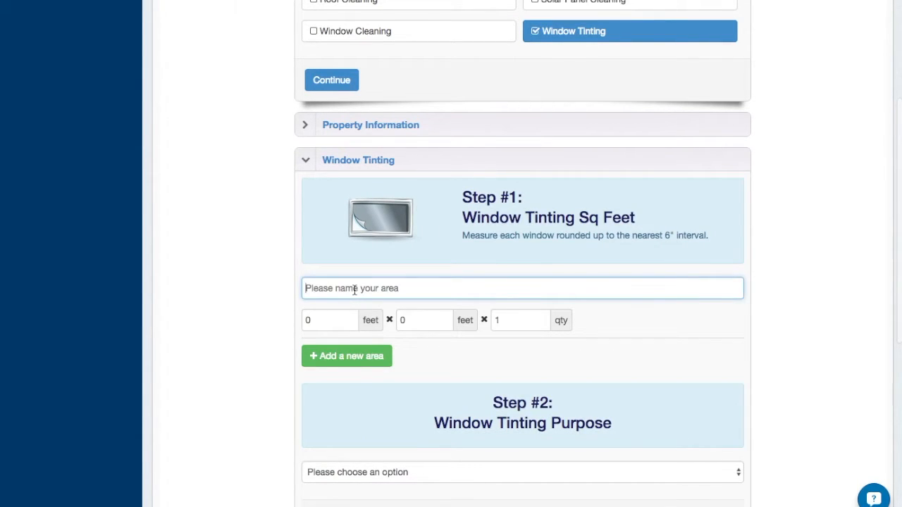
pyautogui.write('A window')
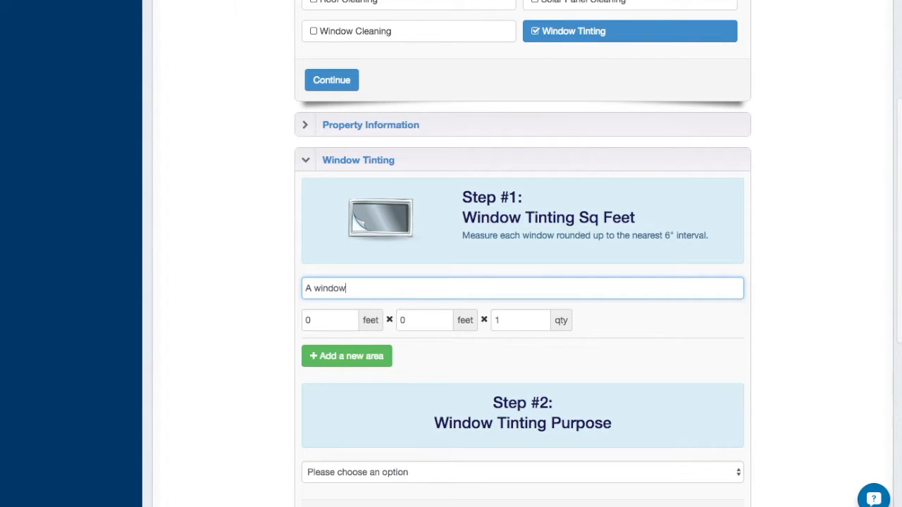
pyautogui.write(' in master bedroom')
pyautogui.click(356, 318)
pyautogui.write('4')
pyautogui.click(401, 318)
pyautogui.write('7')
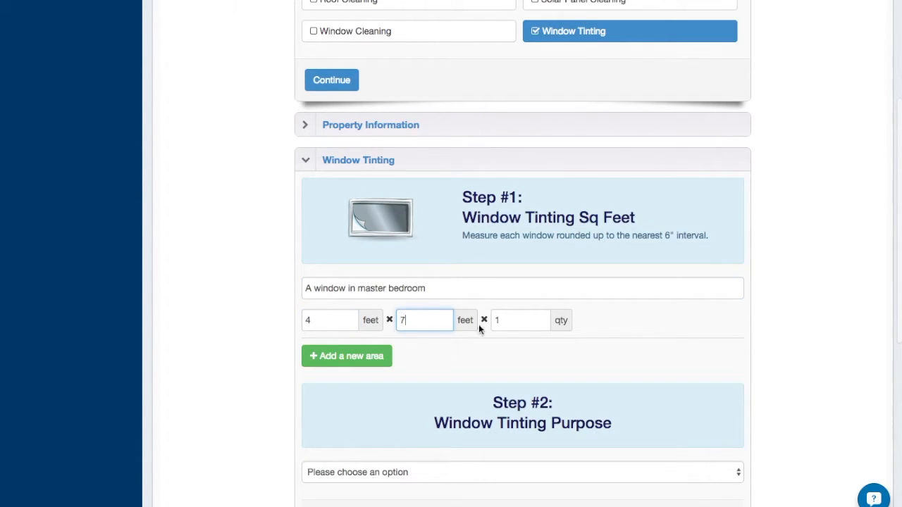
pyautogui.click(516, 325)
pyautogui.write('2')
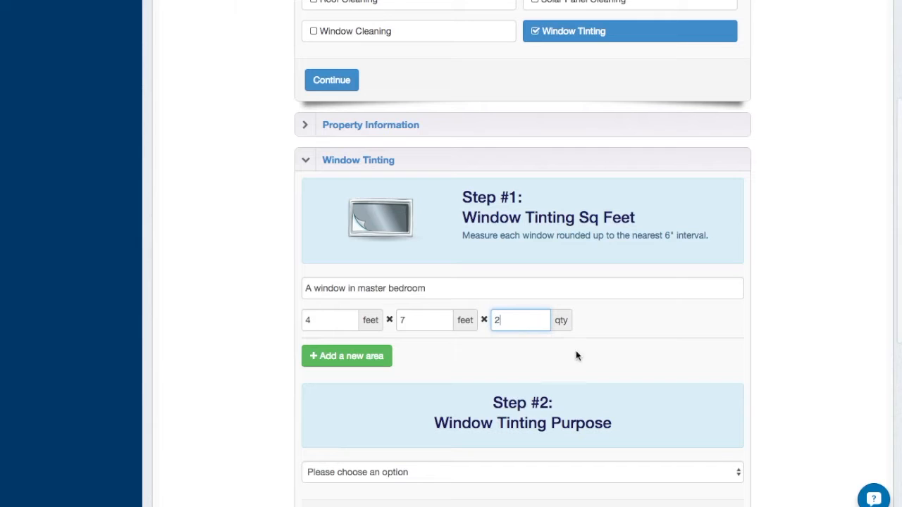
pyautogui.click(366, 357)
pyautogui.click(377, 357)
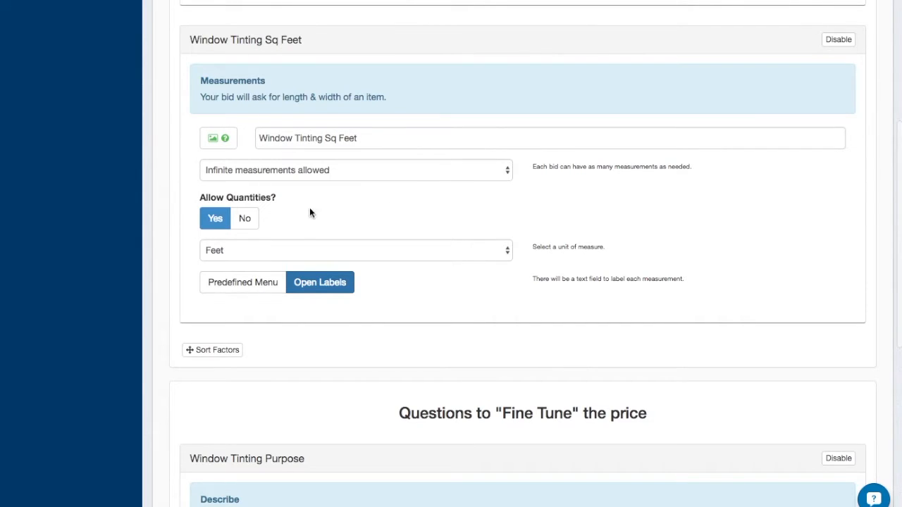
# - Switch the Window Tinting Sq Feet measurement labelling back to Predefined Menu
pyautogui.scroll(1, 310, 207)
pyautogui.click(249, 303)
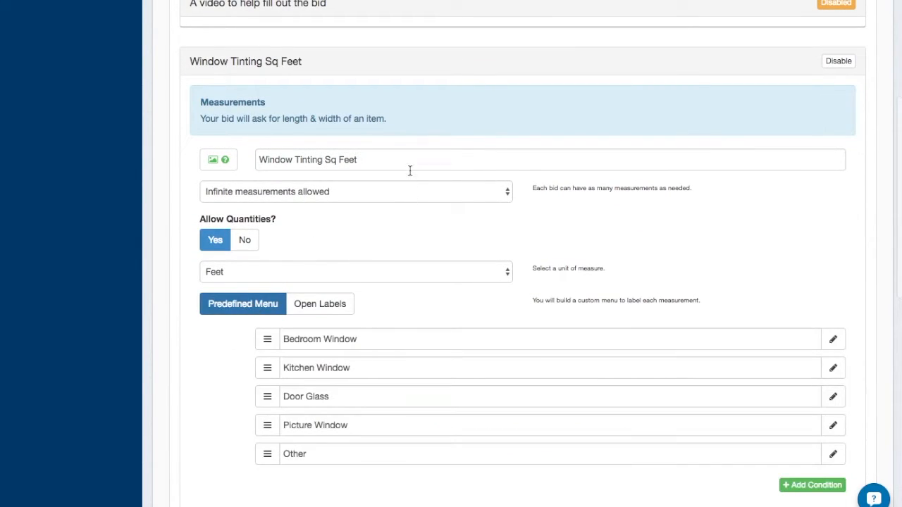
pyautogui.click(358, 160)
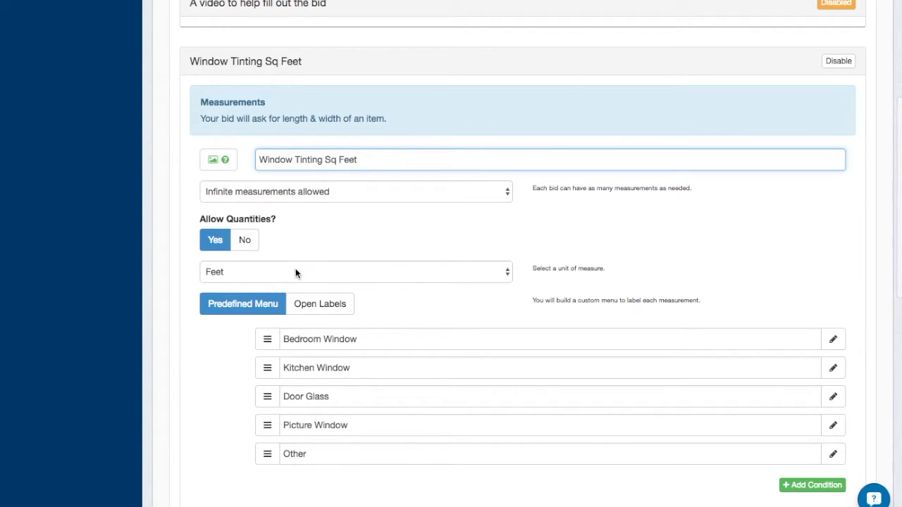
pyautogui.moveTo(238, 299); pyautogui.dragTo(386, 381)
# - Enable editing of the Window Tinting Purpose image and popover description to view those options, and close them without saving
pyautogui.scroll(-7, 359, 483)
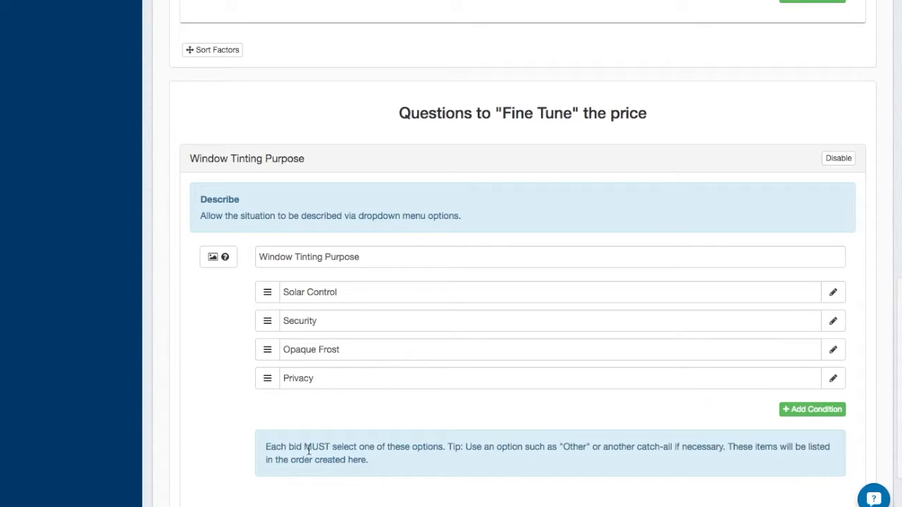
pyautogui.click(218, 258)
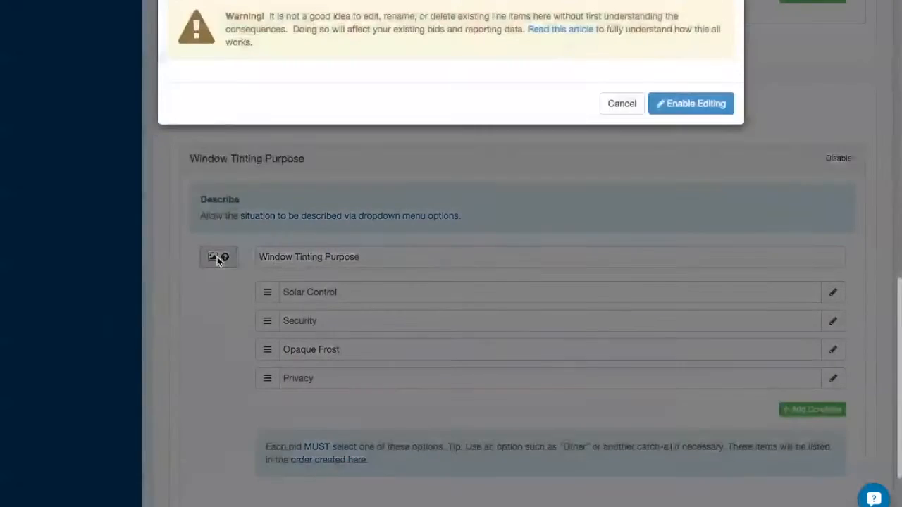
pyautogui.click(712, 118)
pyautogui.click(710, 117)
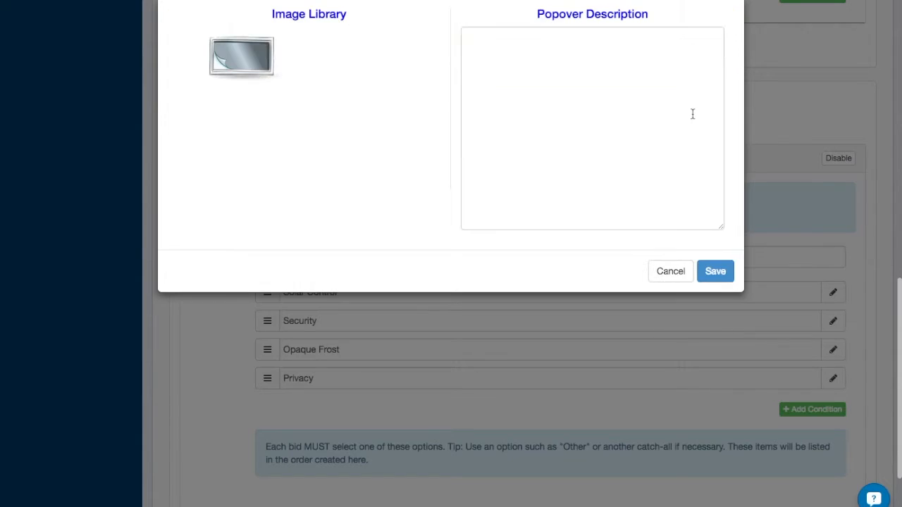
pyautogui.click(497, 62)
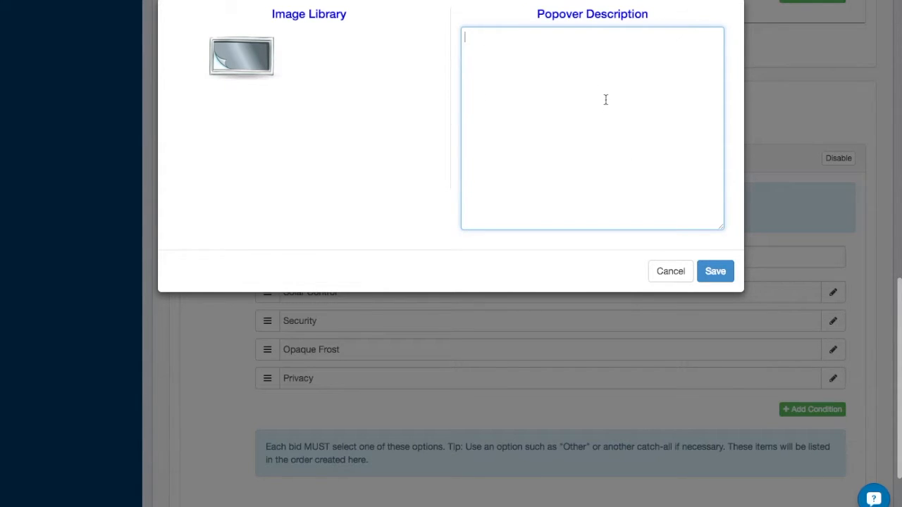
pyautogui.click(668, 272)
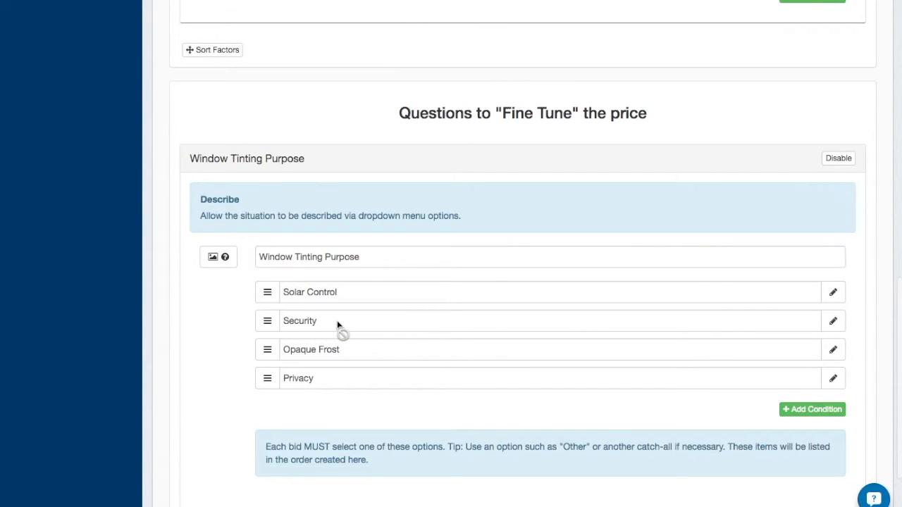
# - Review the Window Tinting Purpose conditions and go to the pricing setup in Step 3
pyautogui.scroll(-1, 342, 336)
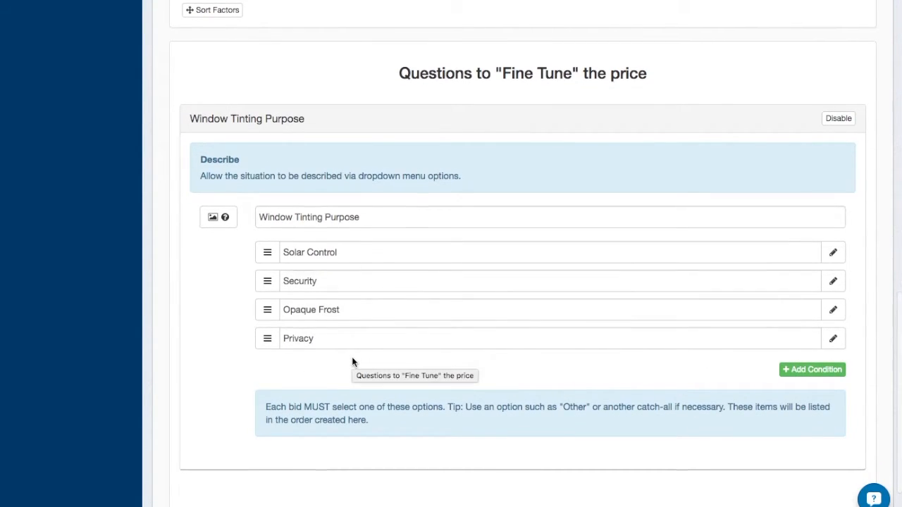
pyautogui.scroll(-1, 352, 357)
pyautogui.scroll(1, 352, 356)
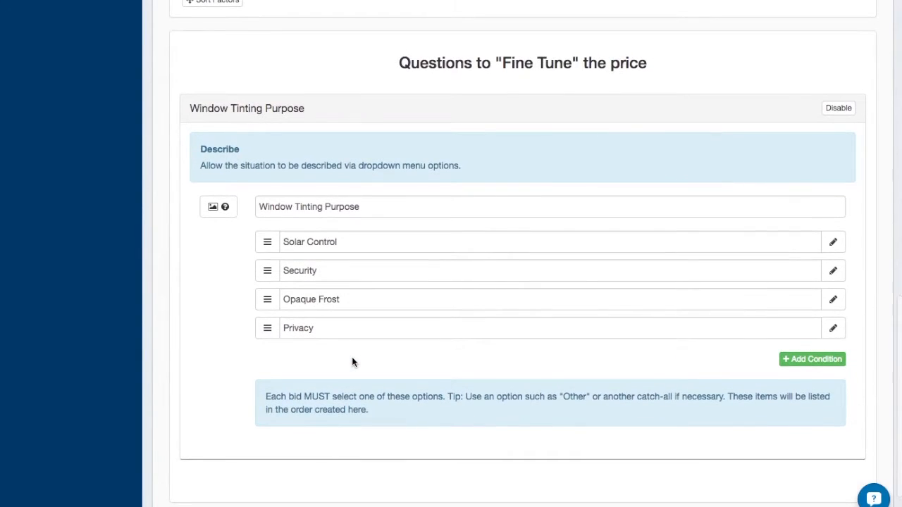
pyautogui.scroll(8, 418, 162)
pyautogui.scroll(7, 418, 161)
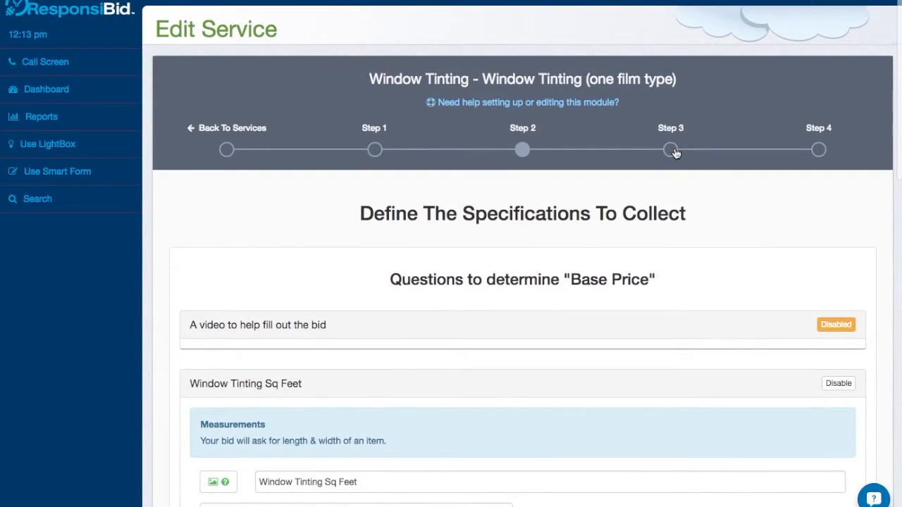
pyautogui.click(671, 150)
# - Examine the Window Tinting Sq Feet base price and the fine-tune percentages for each Window Tinting Purpose option
pyautogui.scroll(-1, 472, 265)
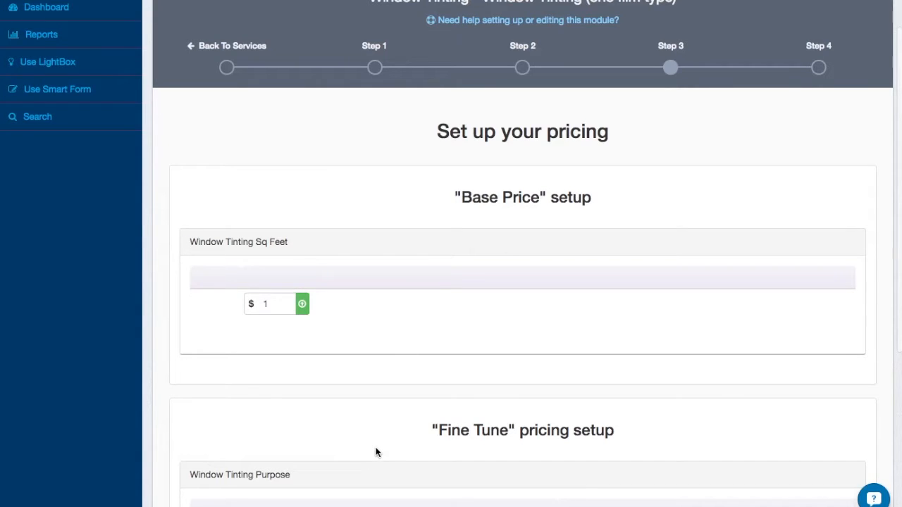
pyautogui.scroll(-1, 406, 380)
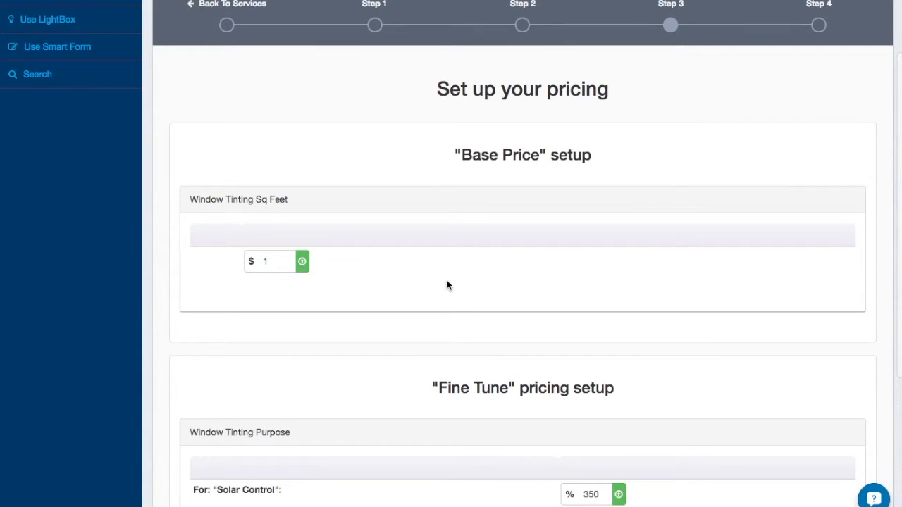
pyautogui.scroll(1, 453, 202)
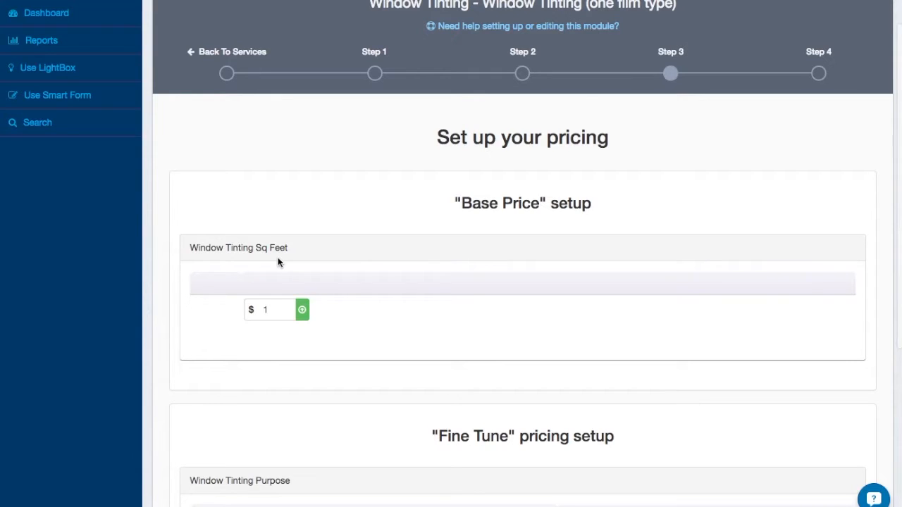
pyautogui.scroll(-1, 505, 141)
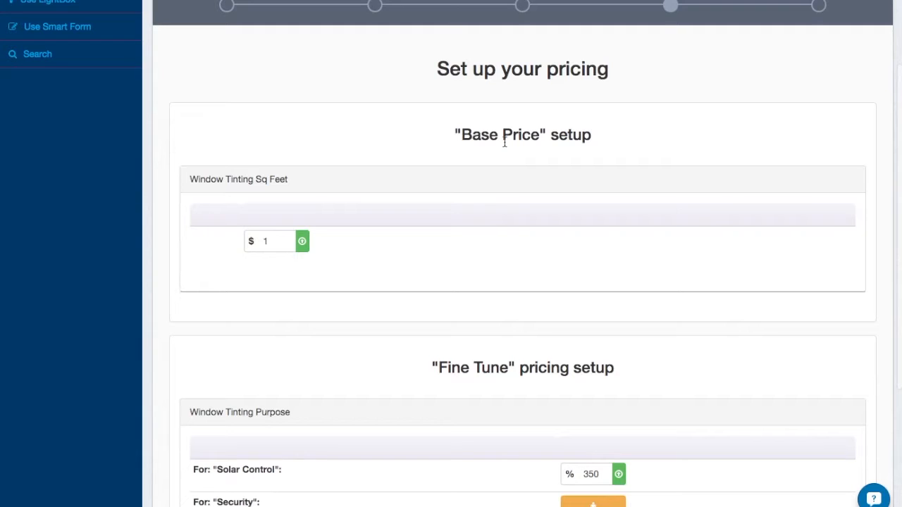
pyautogui.scroll(2, 598, 141)
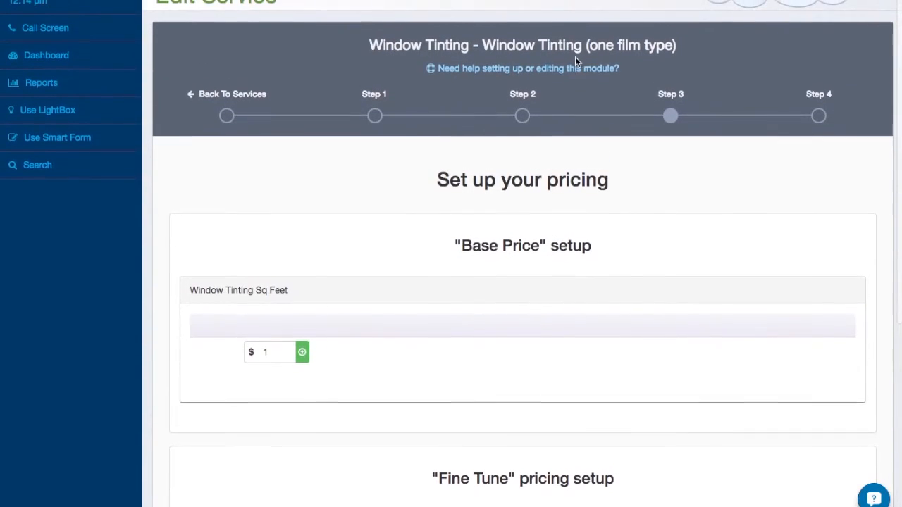
pyautogui.scroll(-1, 525, 231)
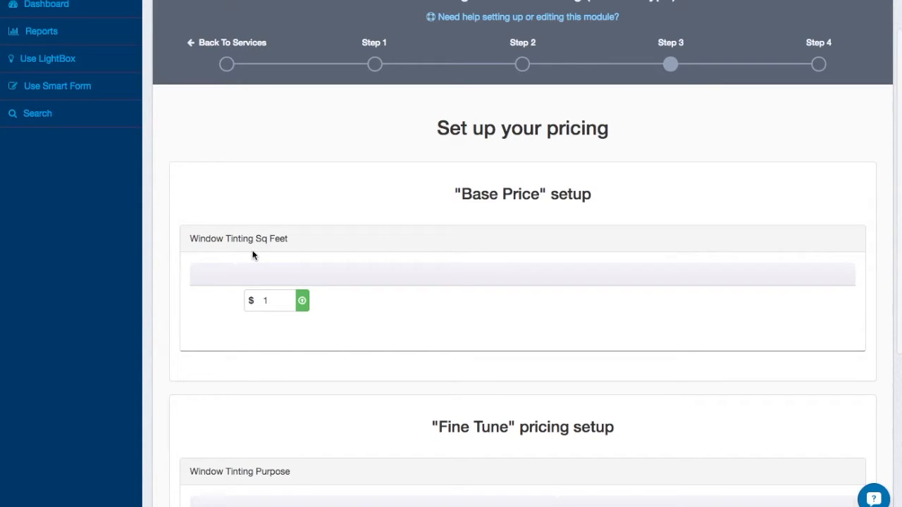
pyautogui.scroll(-3, 254, 255)
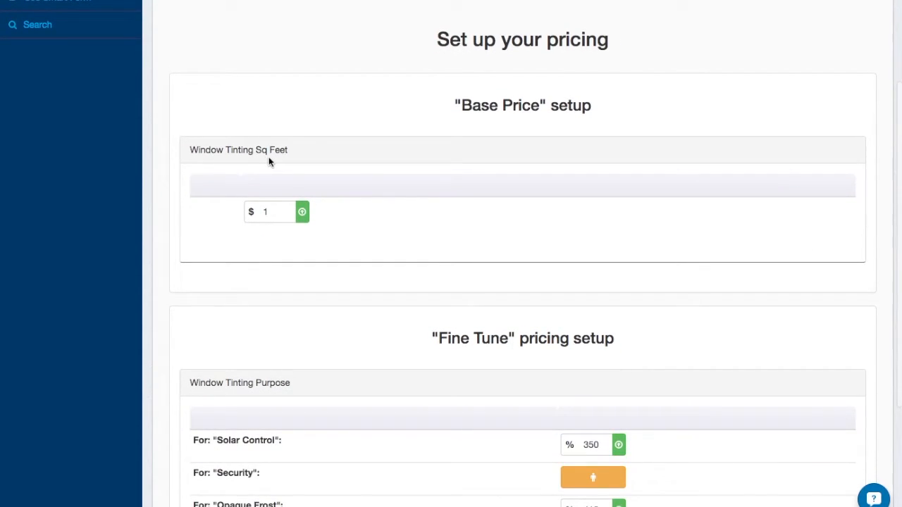
pyautogui.doubleClick(269, 214)
pyautogui.scroll(-1, 524, 245)
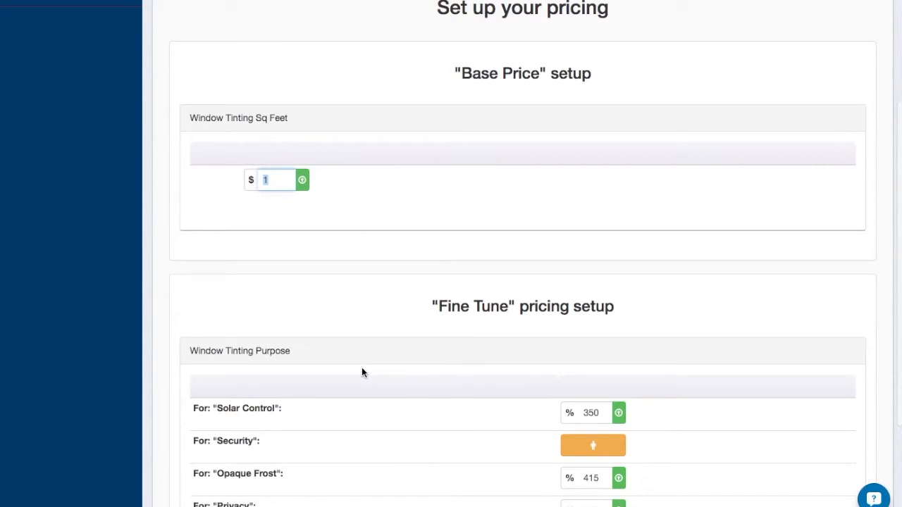
pyautogui.scroll(-1, 362, 372)
pyautogui.click(272, 199)
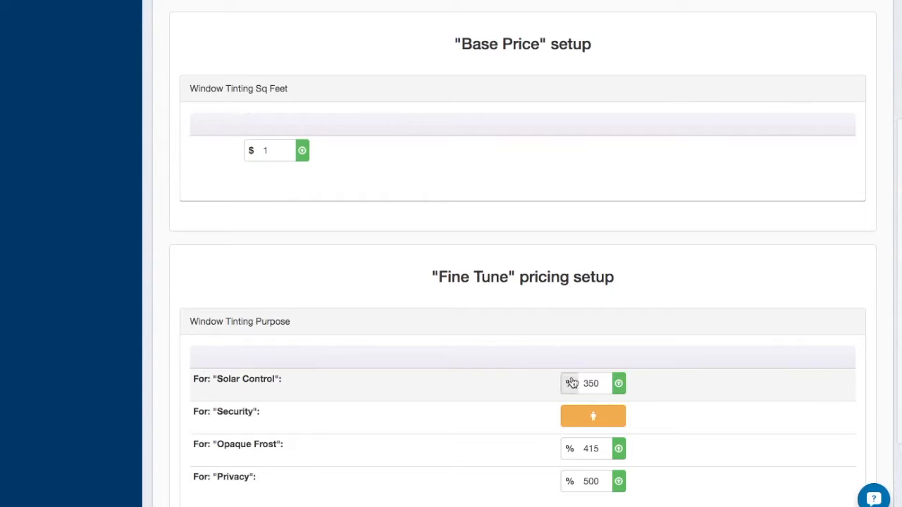
pyautogui.scroll(2, 511, 346)
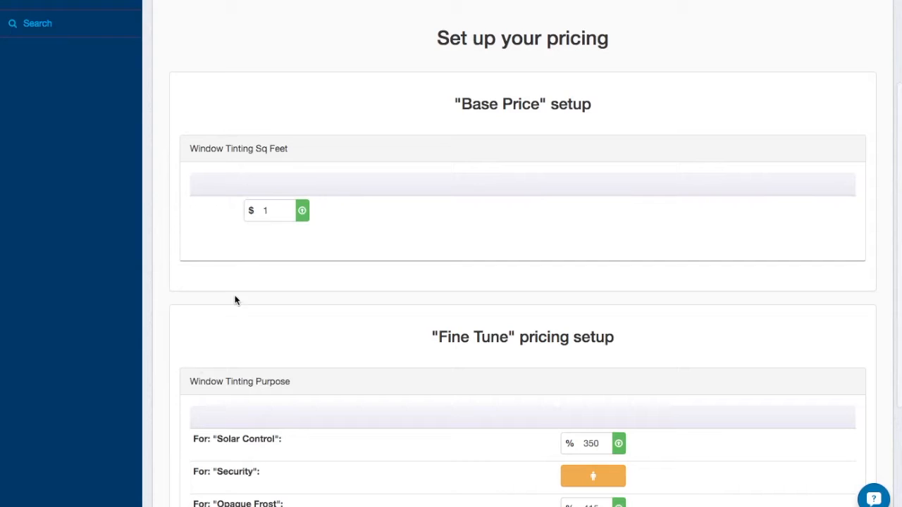
pyautogui.scroll(-3, 541, 479)
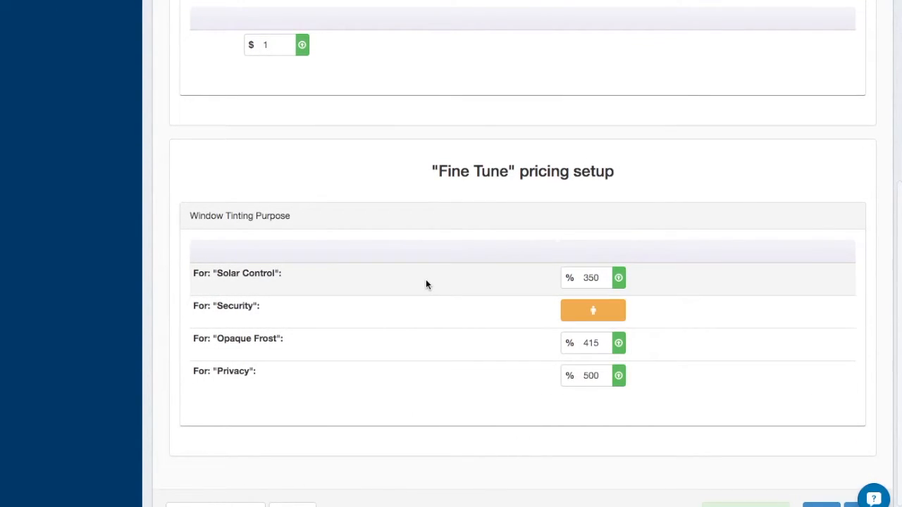
pyautogui.scroll(1, 426, 282)
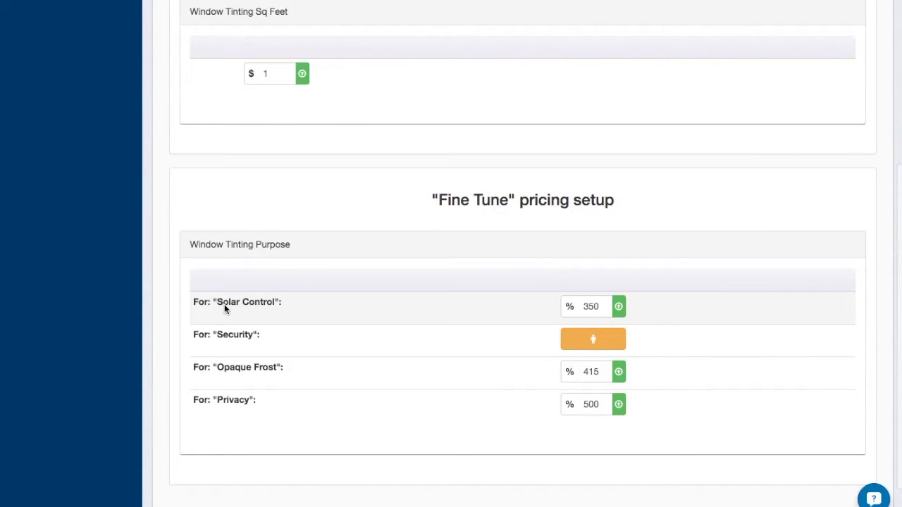
# - Set the Solar Control fine-tune adjustment to 400 percent
pyautogui.click(600, 306)
pyautogui.press('BackSpace')
pyautogui.press('BackSpace')
pyautogui.press('BackSpace')
pyautogui.write('400')
# - Compare the base price with the Solar Control and Opaque Frost percentages
pyautogui.doubleClick(280, 75)
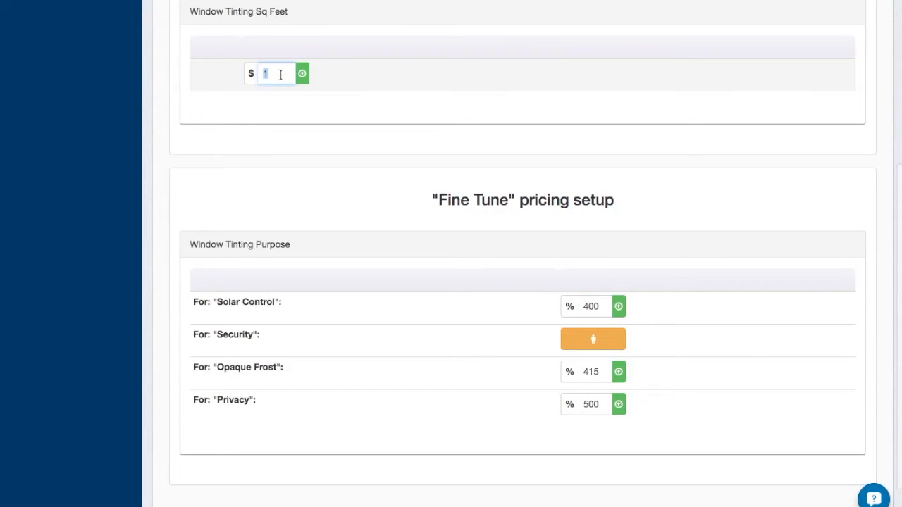
pyautogui.doubleClick(596, 305)
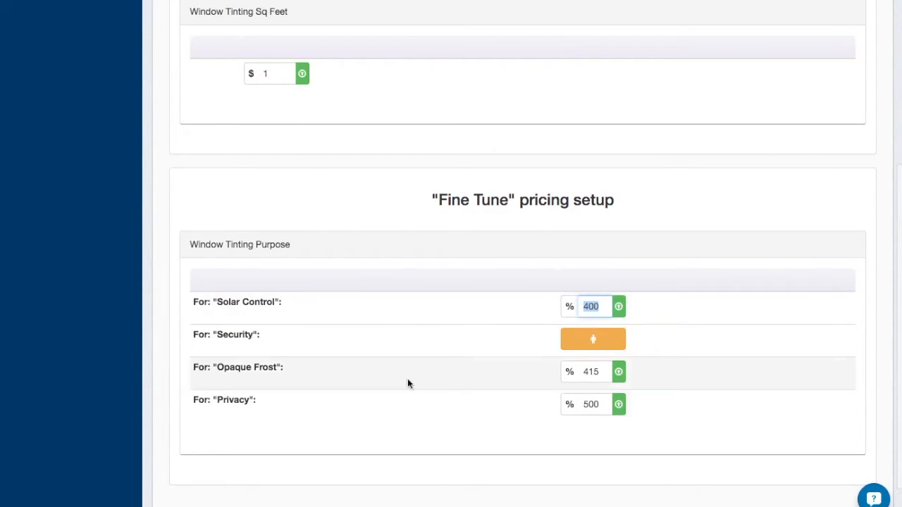
pyautogui.click(597, 305)
pyautogui.doubleClick(593, 372)
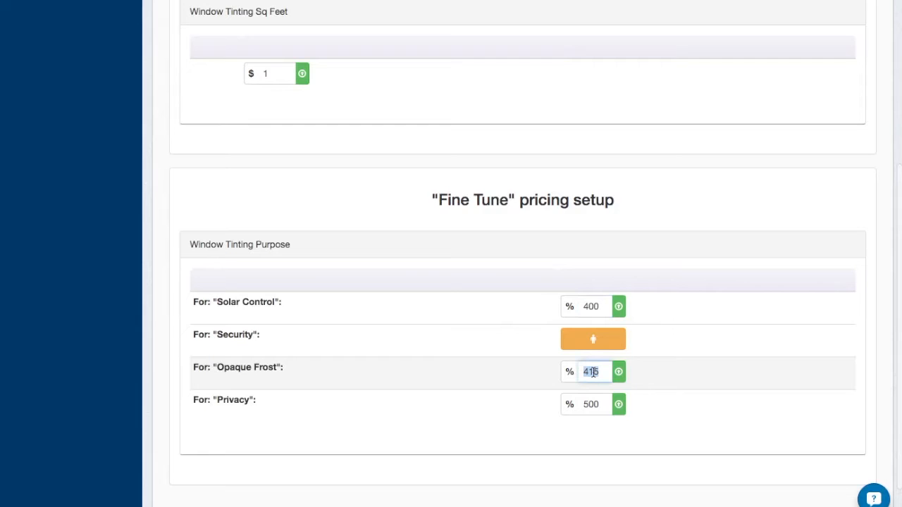
# - Set the Solar Control adjustment to 450 percent, and return it to 400 percent
pyautogui.doubleClick(594, 307)
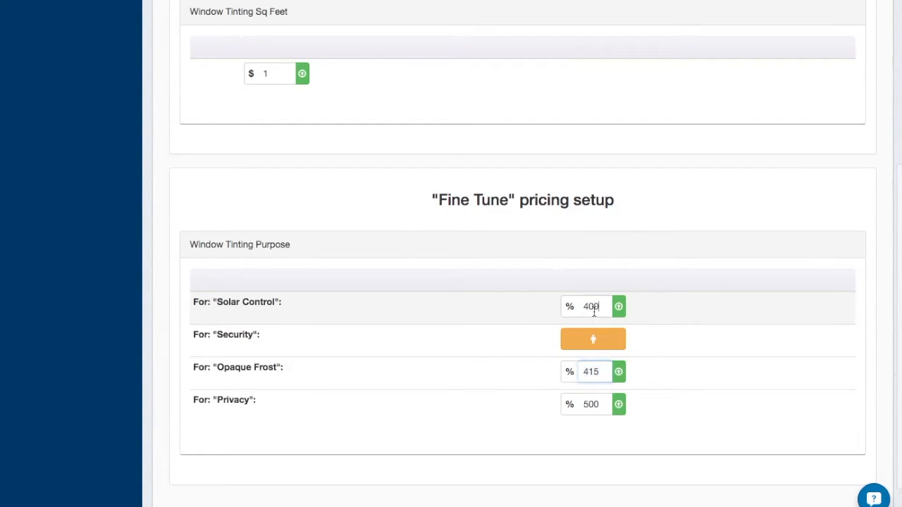
pyautogui.write('450')
pyautogui.doubleClick(593, 307)
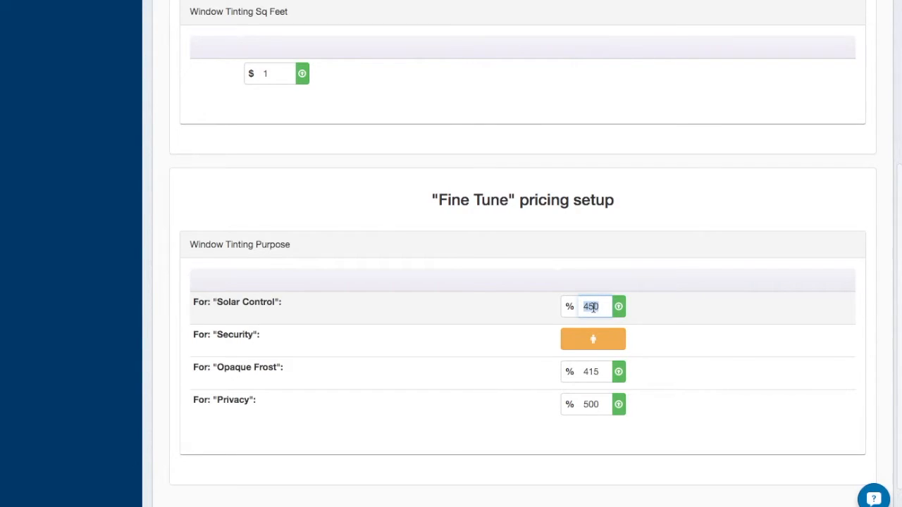
pyautogui.write('400')
pyautogui.click(708, 328)
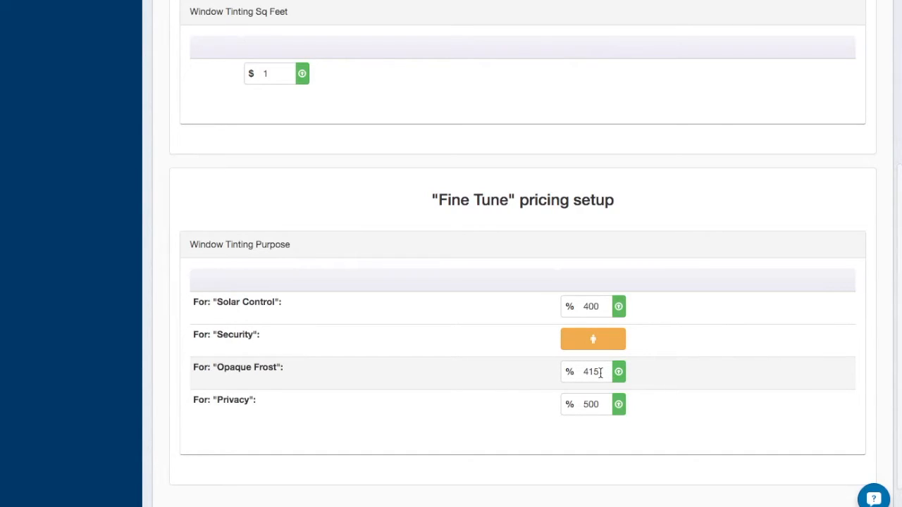
# - View the adjustment types for Opaque Frost, and set the Solar Control adjustment to a Price of $5
pyautogui.click(568, 372)
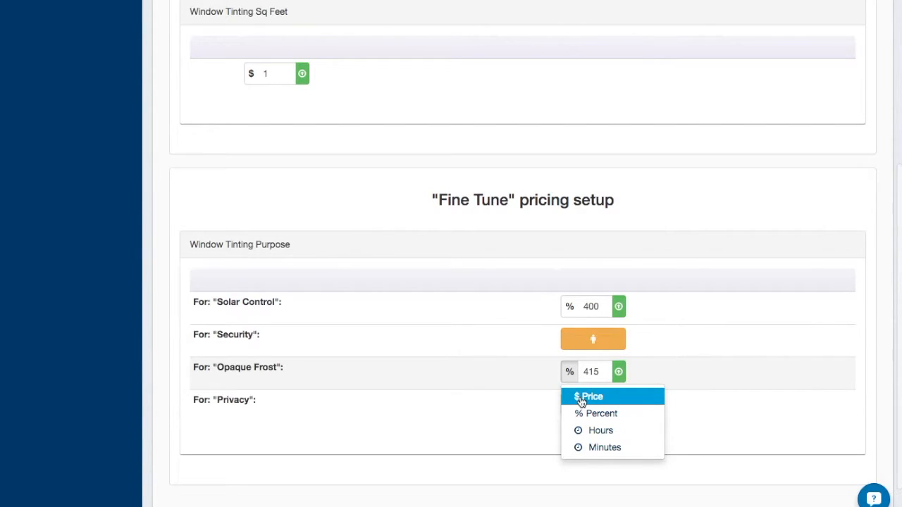
pyautogui.click(395, 330)
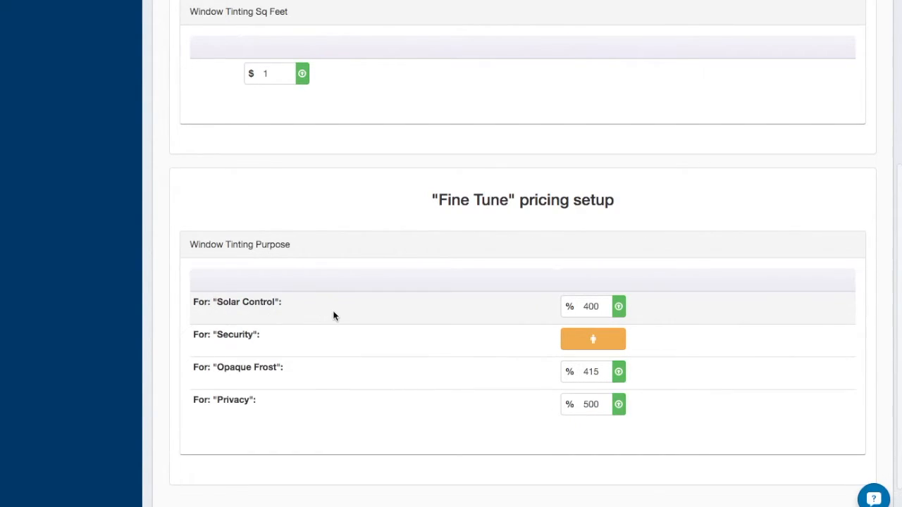
pyautogui.click(567, 306)
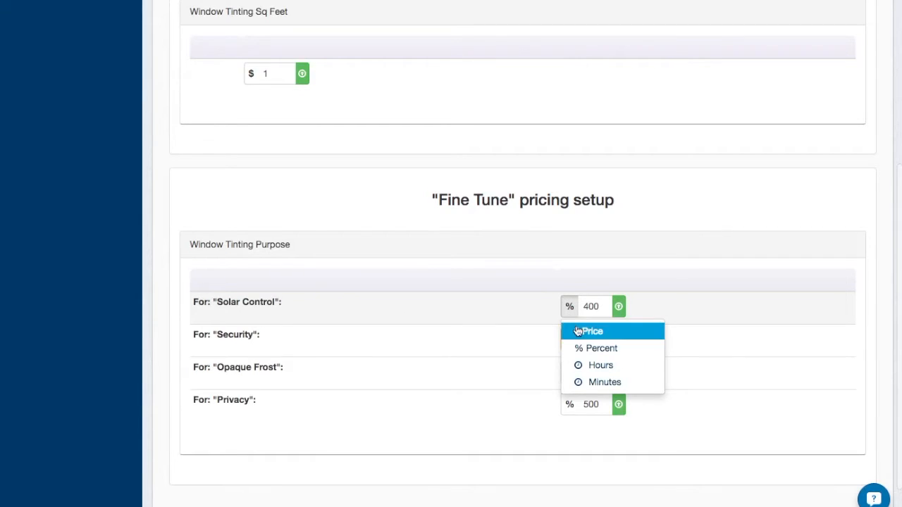
pyautogui.click(577, 331)
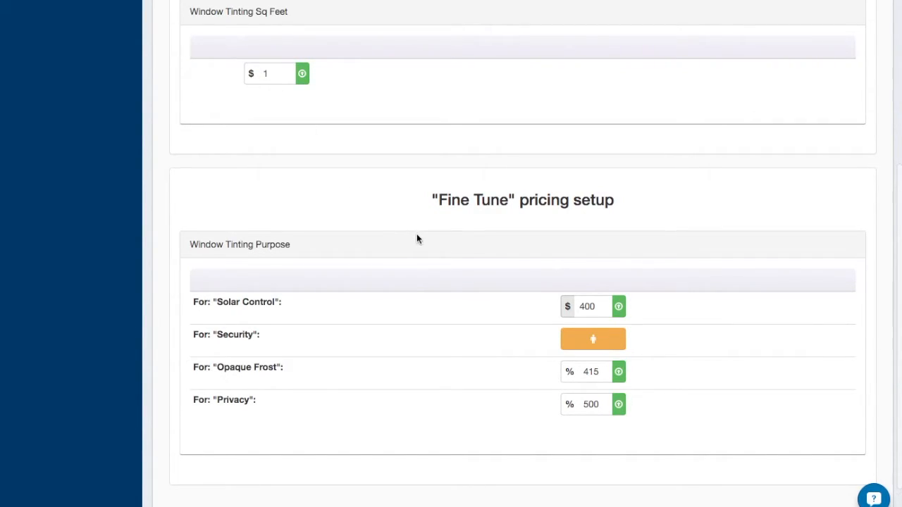
pyautogui.doubleClick(595, 308)
pyautogui.write('5')
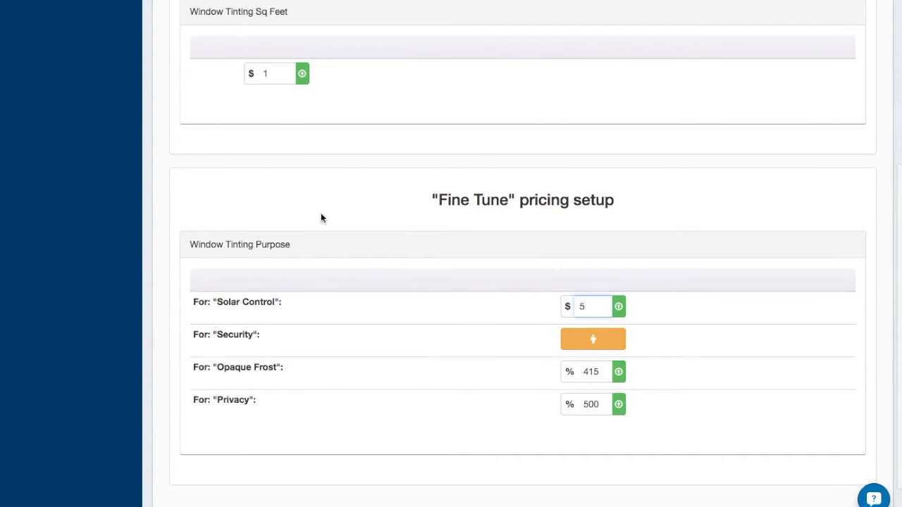
# - Change the Solar Control fine-tune adjustment back to Percent with a value of 400
pyautogui.click(568, 308)
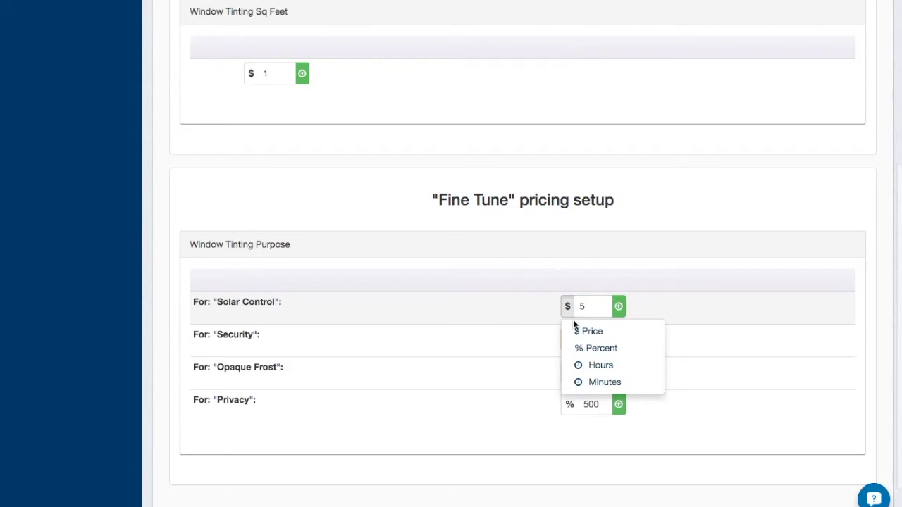
pyautogui.click(588, 344)
pyautogui.doubleClick(592, 308)
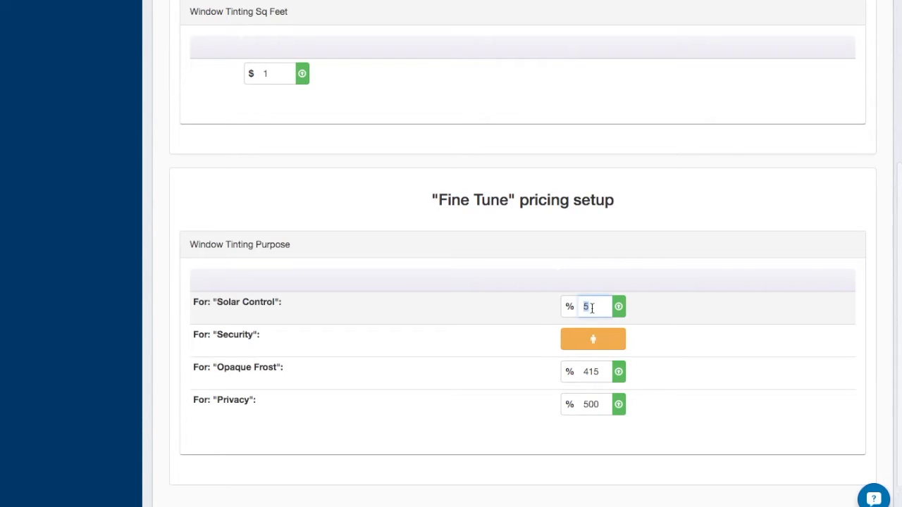
pyautogui.write('4000')
pyautogui.press('BackSpace')
pyautogui.click(521, 297)
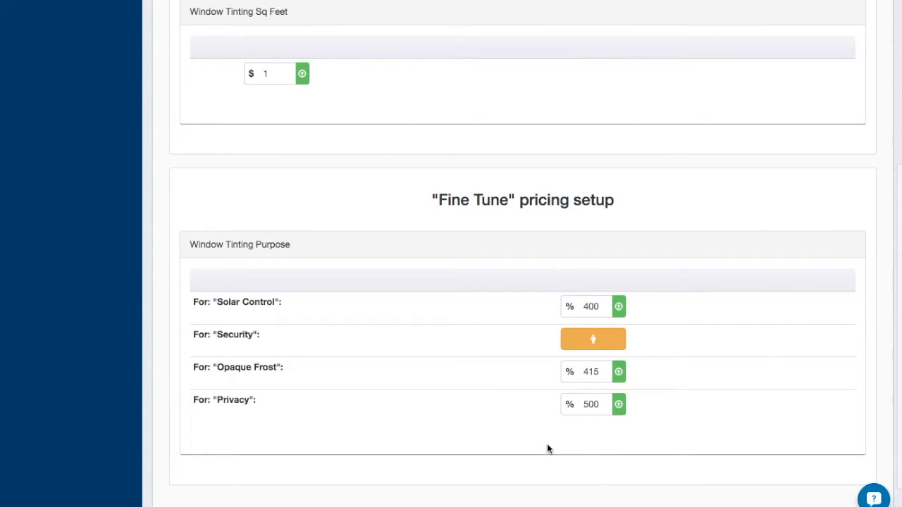
# - In the Step 2 specifications, change the base-price measurement's unit to Inches and rename it "Window Tinting Sq Inches"
pyautogui.scroll(4, 422, 324)
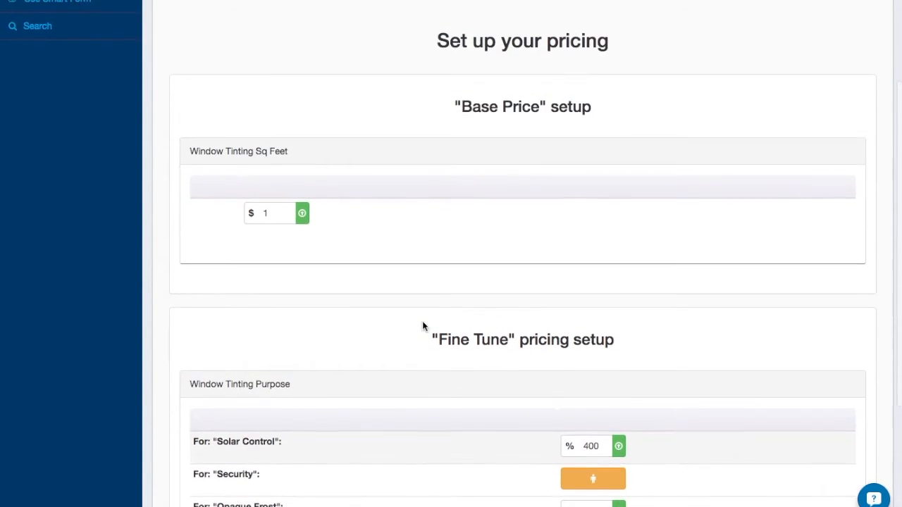
pyautogui.click(522, 99)
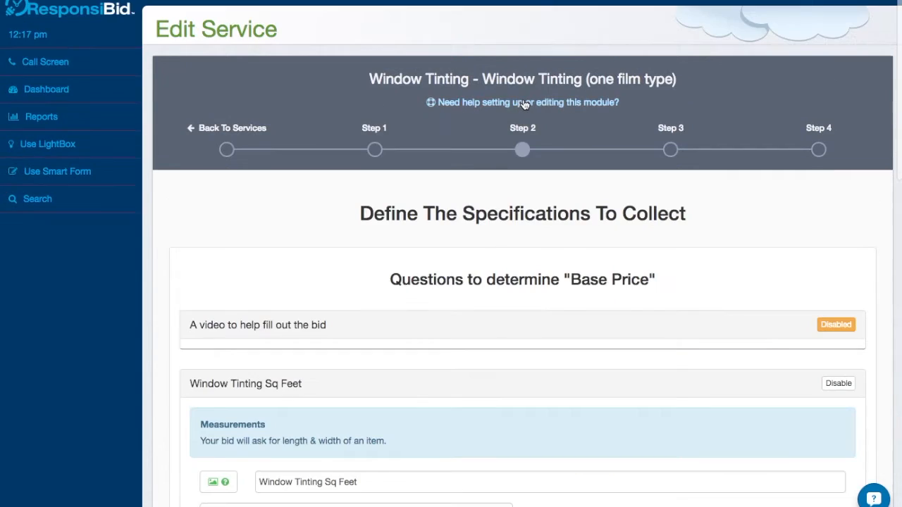
pyautogui.scroll(-10, 470, 310)
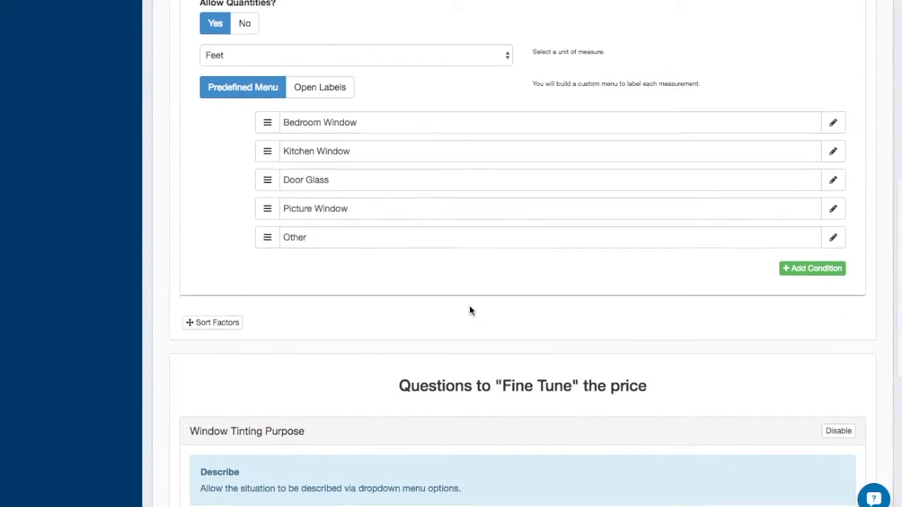
pyautogui.scroll(5, 469, 310)
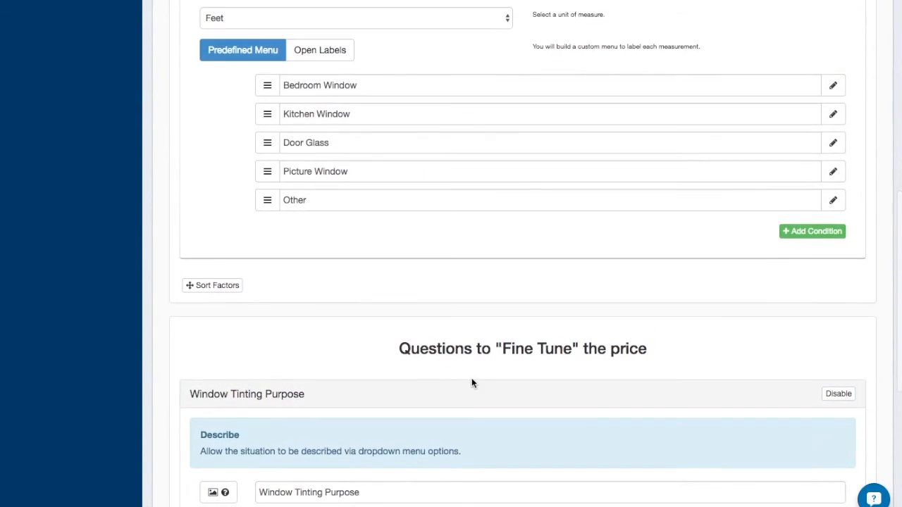
pyautogui.click(249, 188)
pyautogui.click(244, 201)
pyautogui.doubleClick(349, 78)
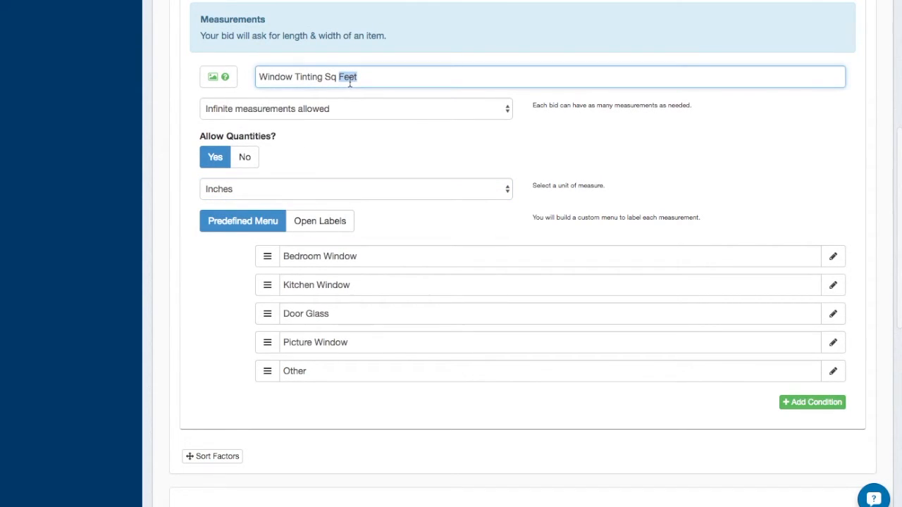
pyautogui.write('Inches')
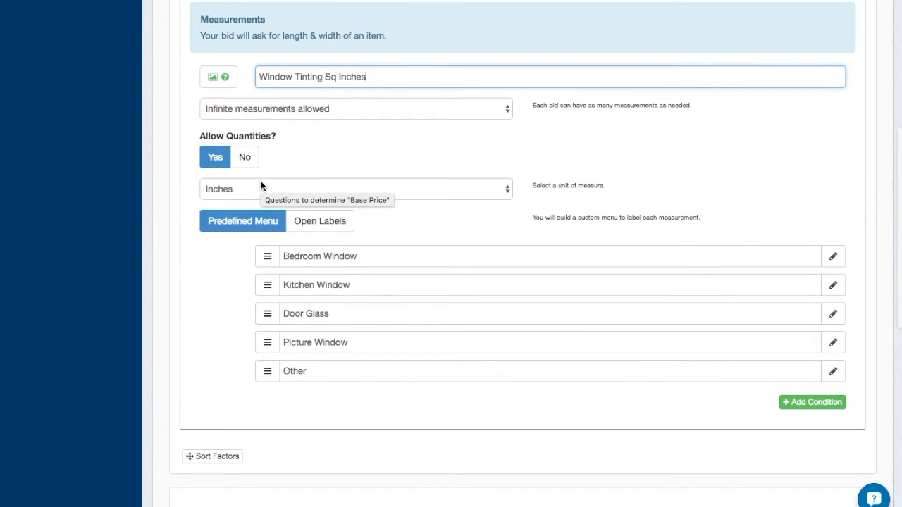
pyautogui.click(334, 165)
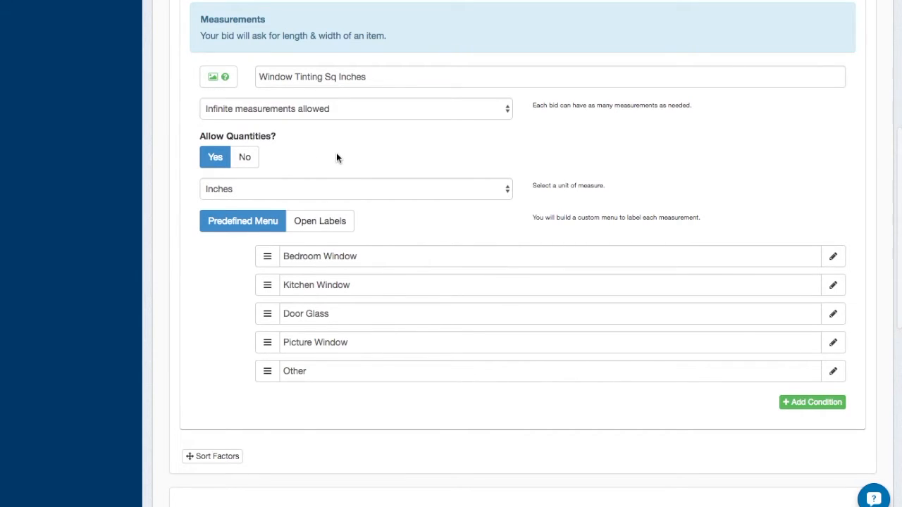
# - Return to the Step 3 pricing setup and calculate 5/144 in Spotlight for a price per square inch
pyautogui.scroll(1, 336, 158)
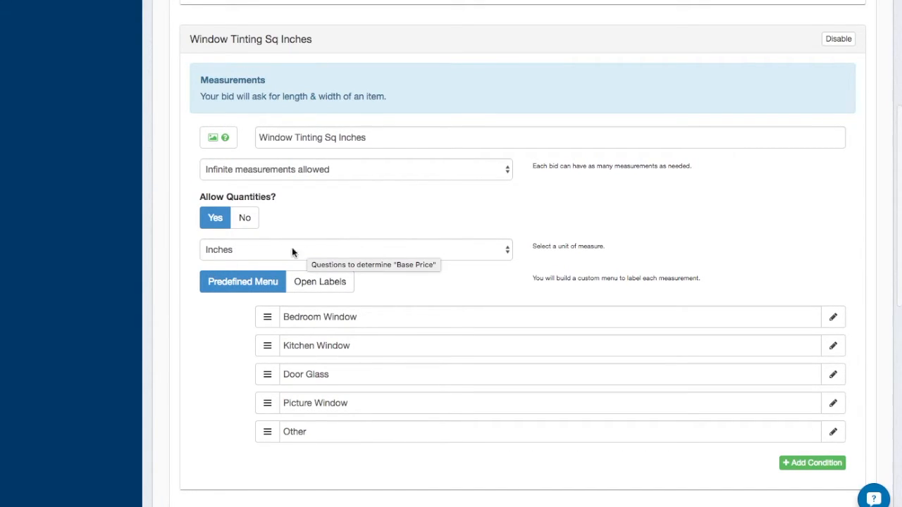
pyautogui.scroll(5, 378, 205)
pyautogui.click(669, 111)
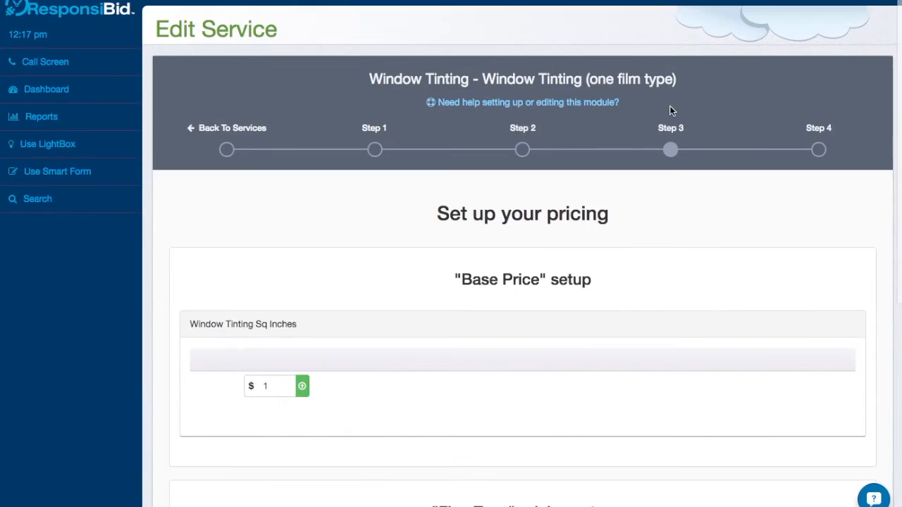
pyautogui.scroll(-4, 499, 334)
pyautogui.doubleClick(269, 144)
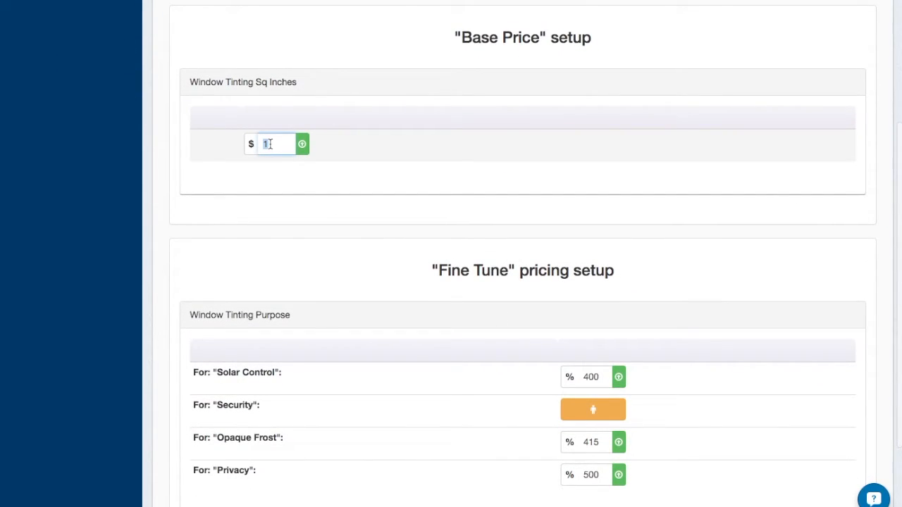
pyautogui.press('super+space')
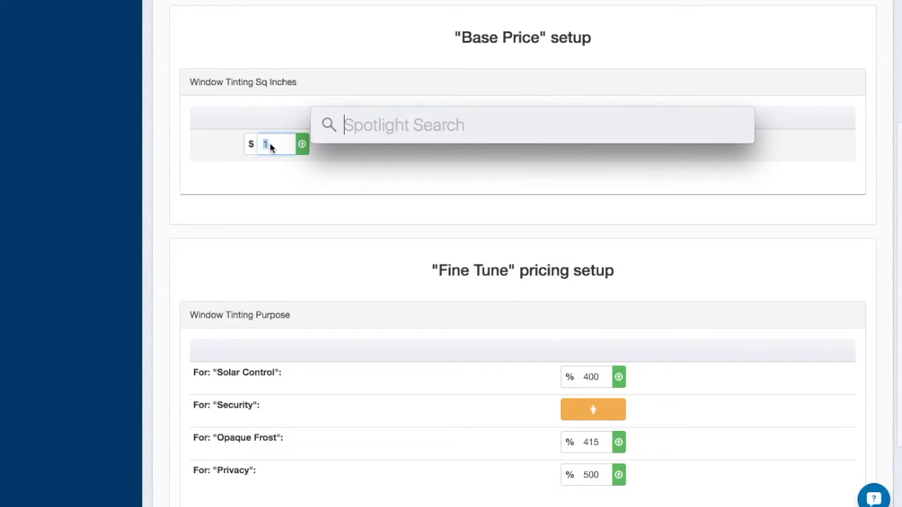
pyautogui.write('1')
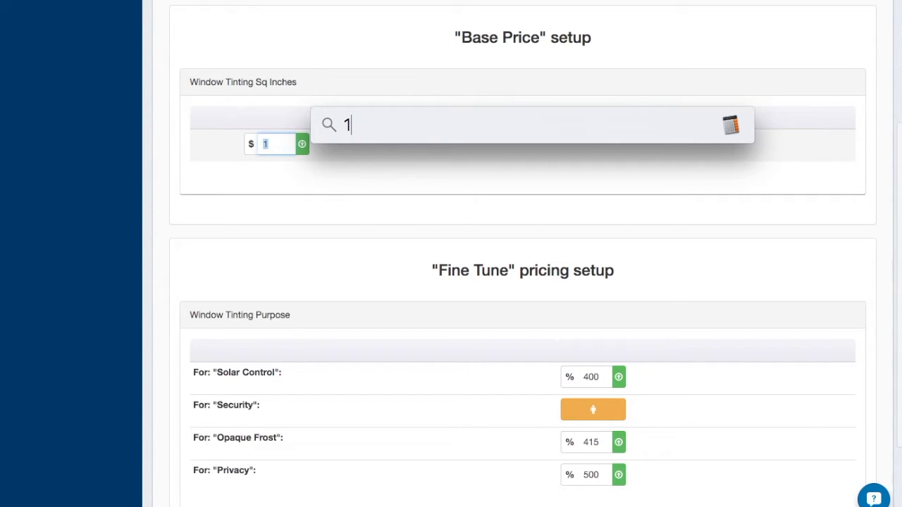
pyautogui.press('BackSpace')
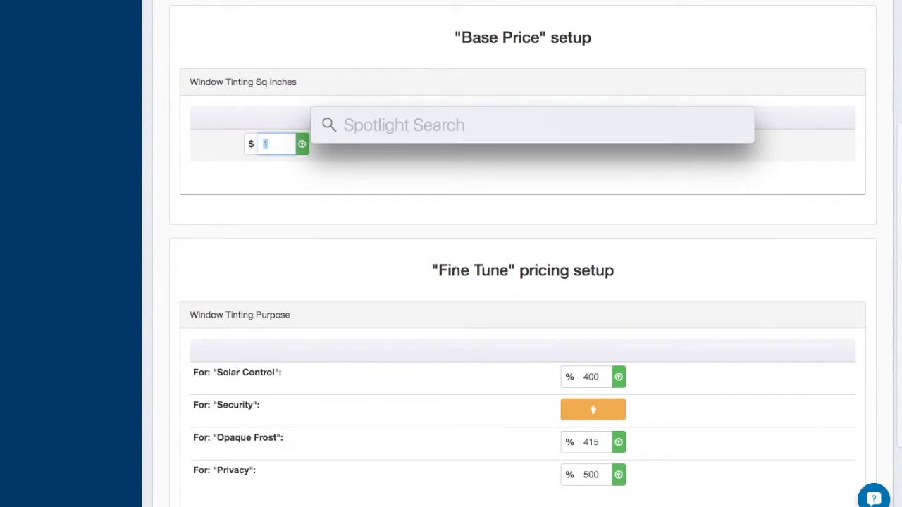
pyautogui.write('500')
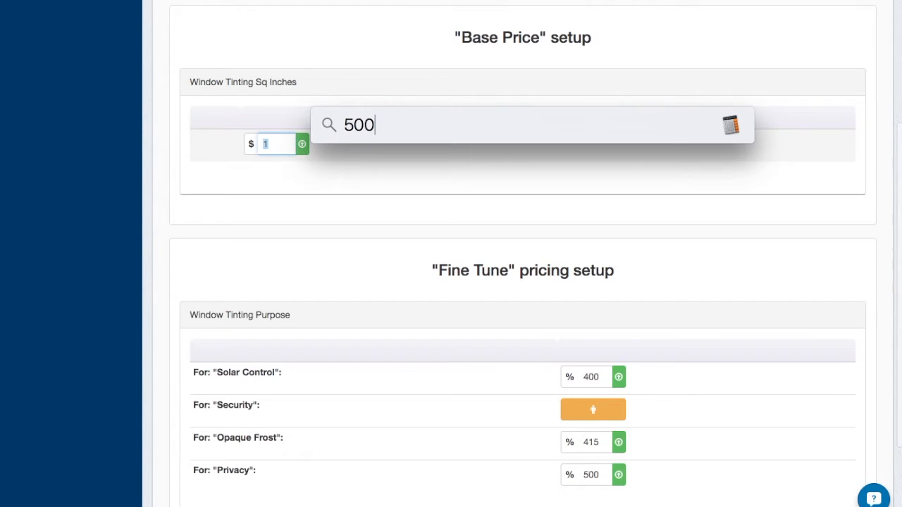
pyautogui.press('BackSpace')
pyautogui.press('BackSpace')
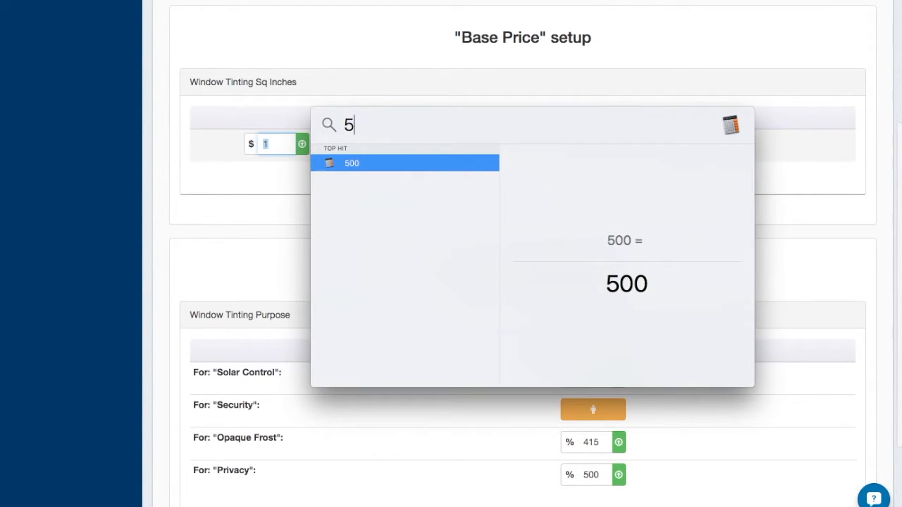
pyautogui.write('/144')
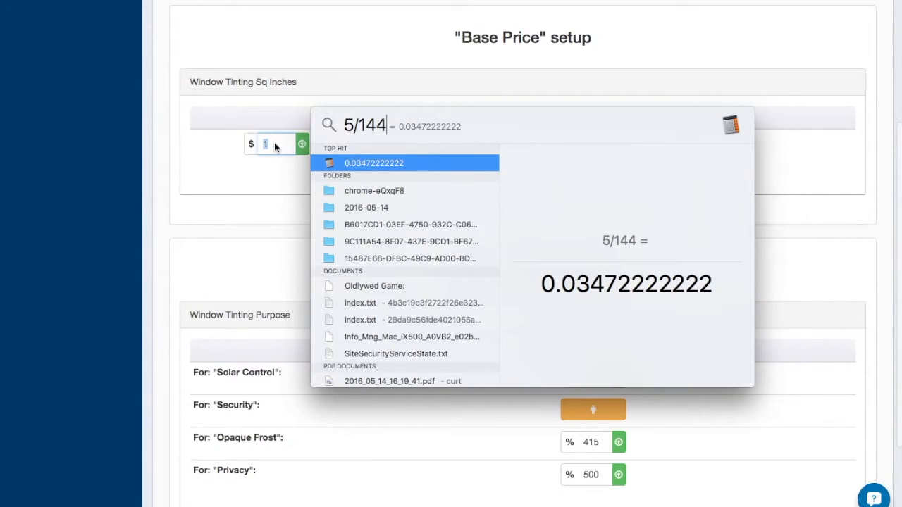
pyautogui.press('Escape')
# - Set the Window Tinting Sq Inches base price to $0.01 and the Solar Control adjustment to 247 percent
pyautogui.write('1')
pyautogui.press('BackSpace')
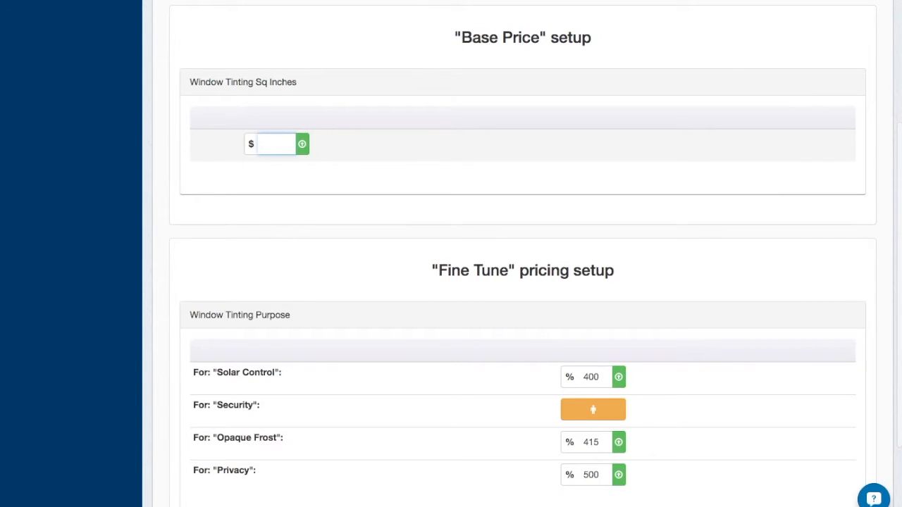
pyautogui.write('0')
pyautogui.press('BackSpace')
pyautogui.write('0.01')
pyautogui.press('super+space')
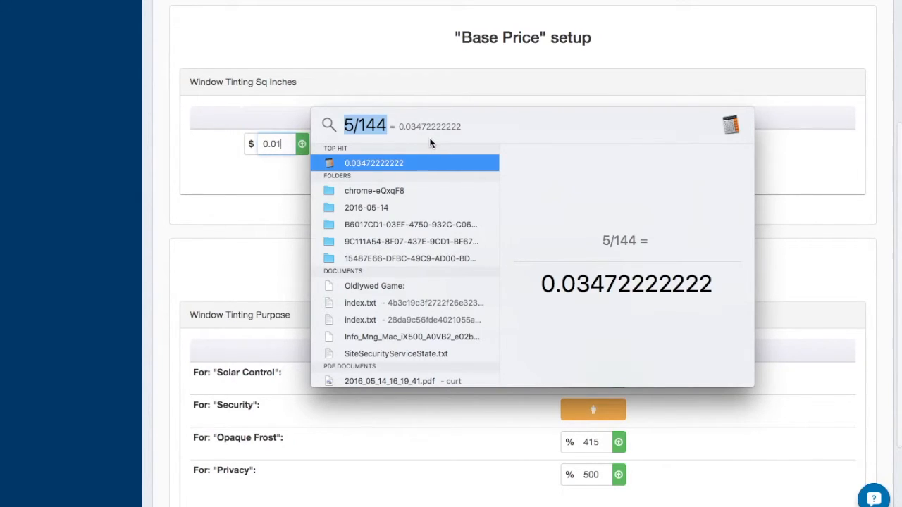
pyautogui.press('BackSpace')
pyautogui.press('Escape')
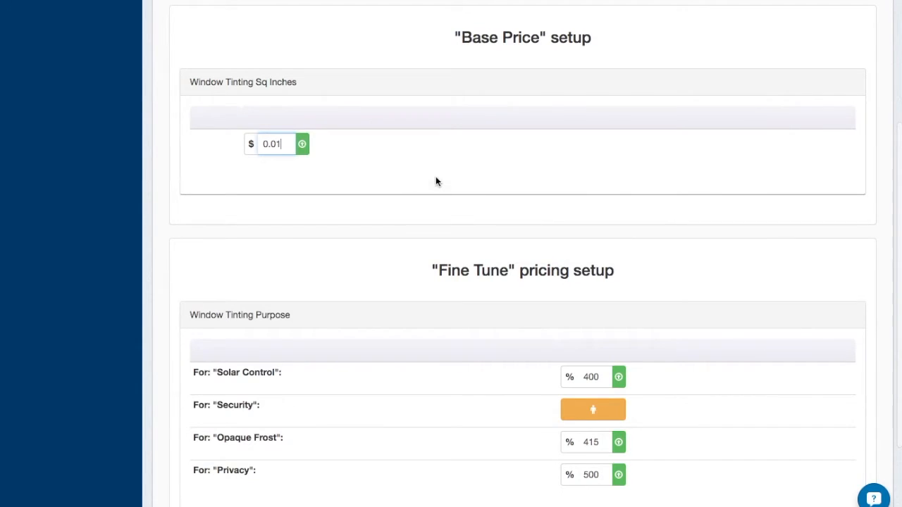
pyautogui.doubleClick(586, 377)
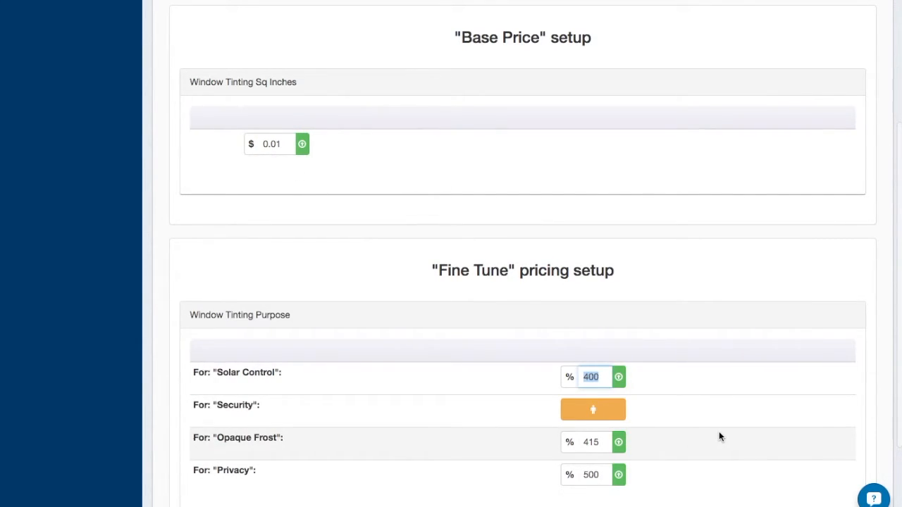
pyautogui.write('247')
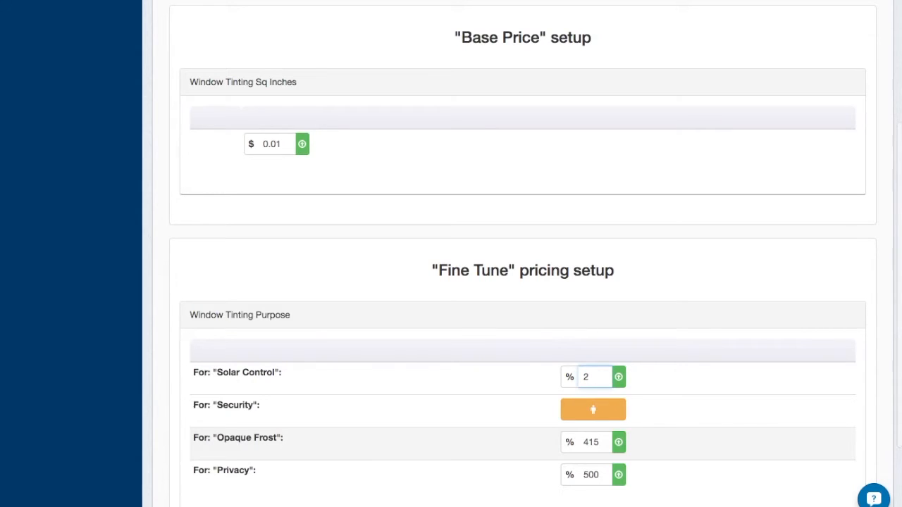
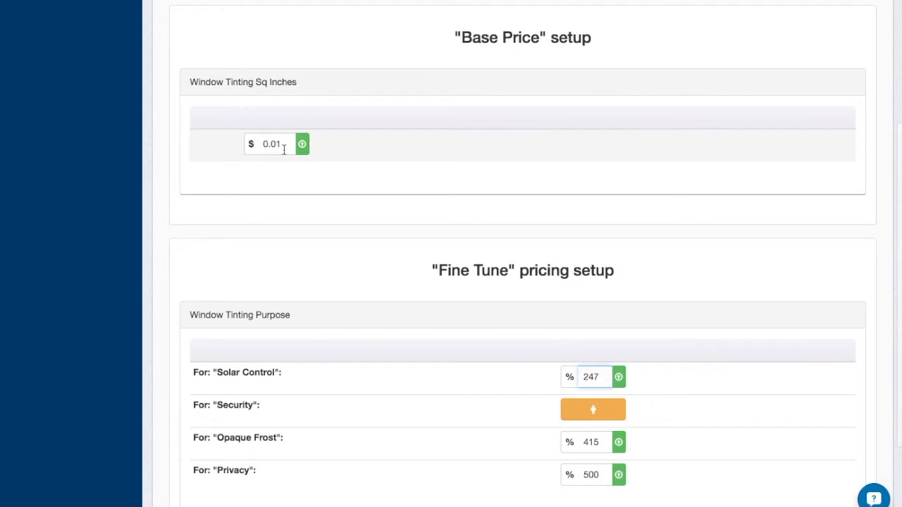
# - Set the base price to $1 and the Solar Control adjustment to 400 percent
pyautogui.doubleClick(284, 149)
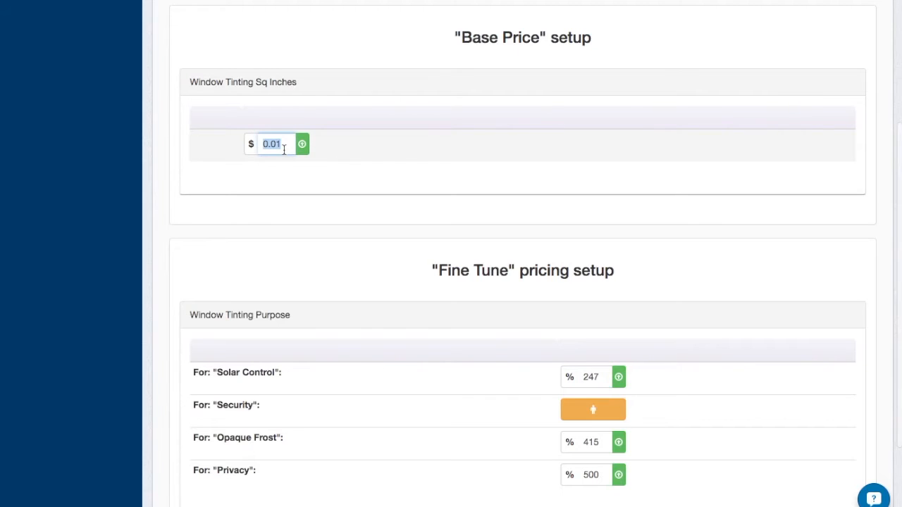
pyautogui.write('1')
pyautogui.click(596, 376)
pyautogui.doubleClick(596, 376)
pyautogui.write('350')
pyautogui.press('BackSpace')
pyautogui.press('BackSpace')
pyautogui.press('BackSpace')
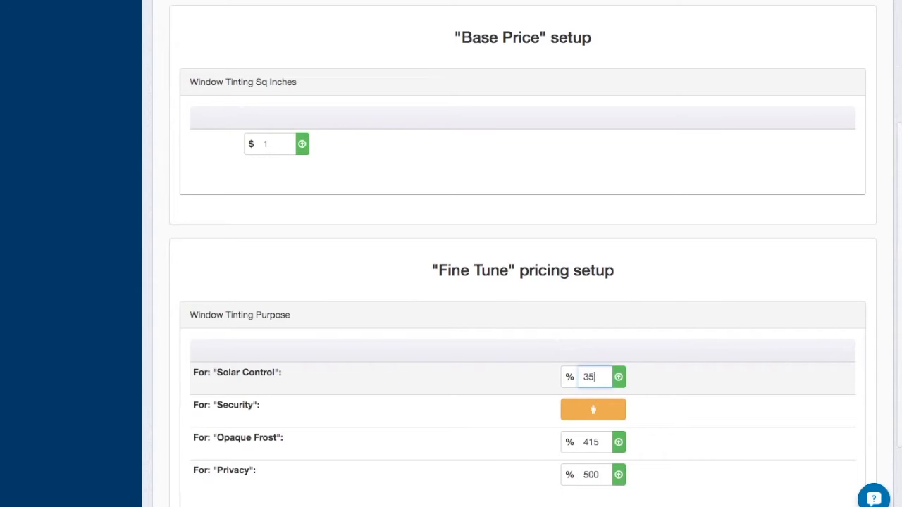
pyautogui.write('400')
# - In the Step 2 specifications, rename the measurement "Window Tinting Sq Feet" and set its unit to Feet
pyautogui.scroll(3, 455, 172)
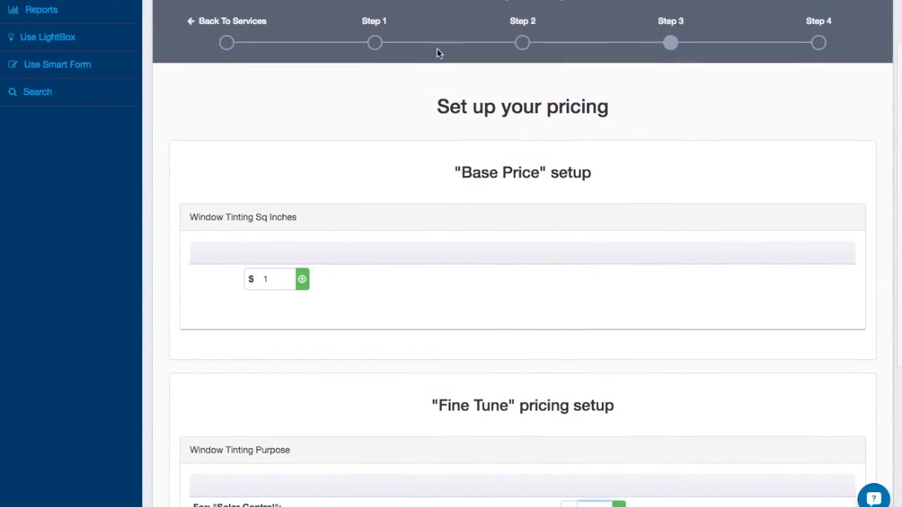
pyautogui.click(522, 44)
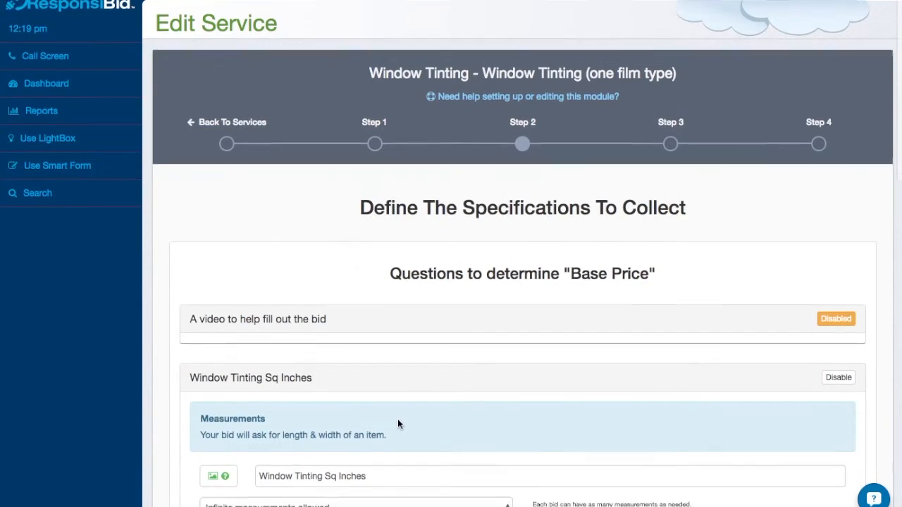
pyautogui.scroll(-3, 387, 408)
pyautogui.doubleClick(348, 347)
pyautogui.write('Feet')
pyautogui.click(305, 465)
pyautogui.click(290, 446)
pyautogui.click(542, 221)
# - Return to the Step 3 pricing setup and view the Upcharge, Ignore and Bid In Person options for the base price
pyautogui.click(669, 14)
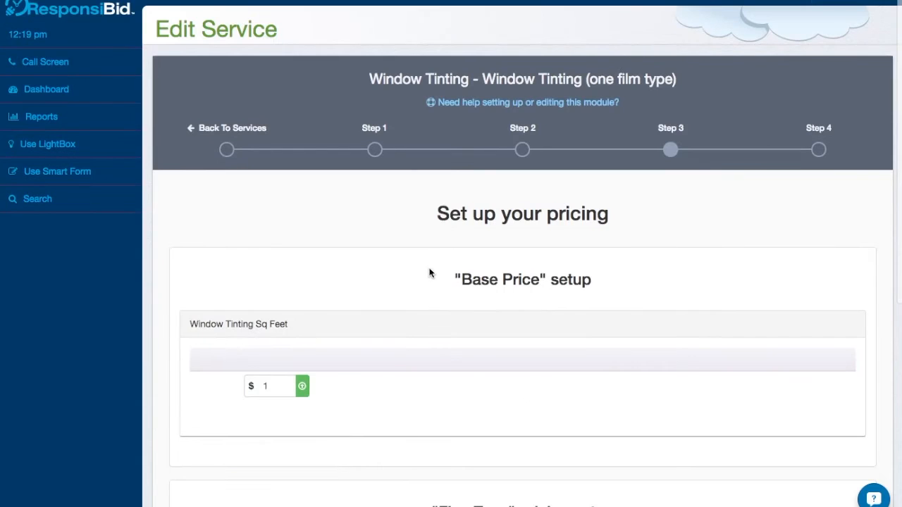
pyautogui.scroll(-5, 429, 270)
pyautogui.click(302, 91)
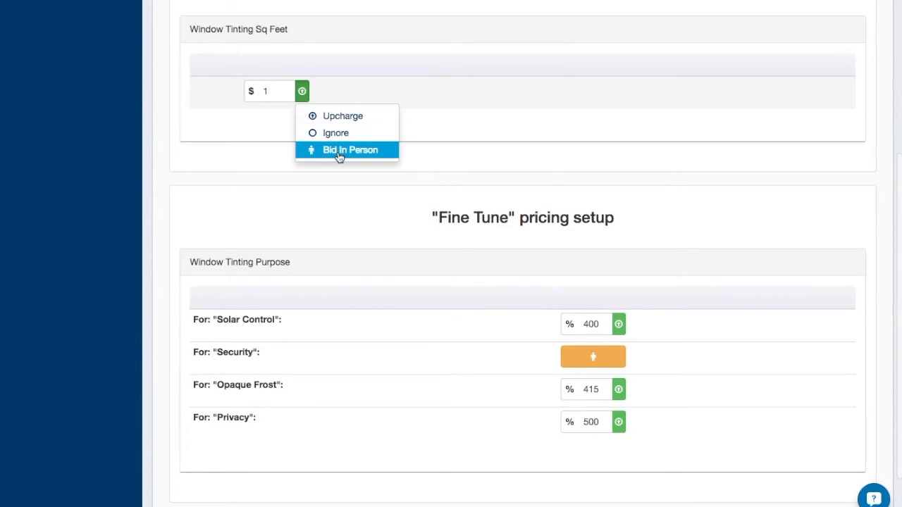
pyautogui.click(353, 74)
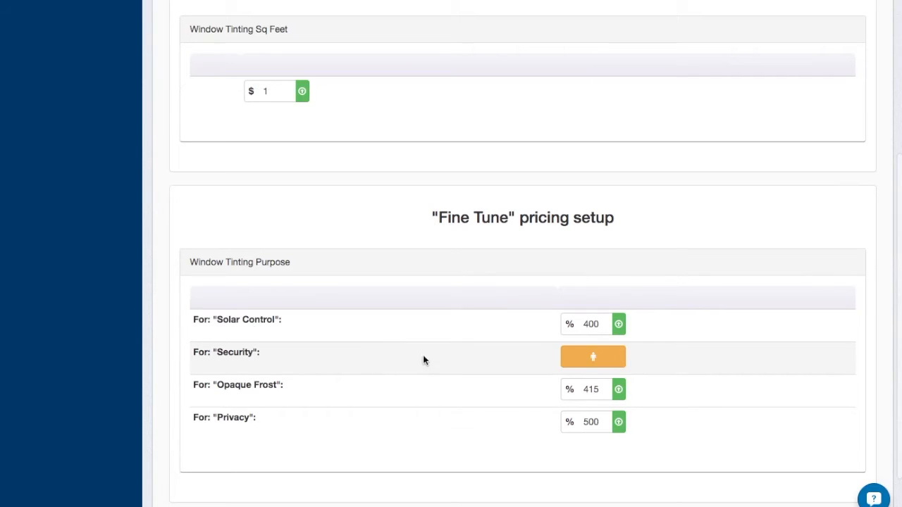
# - Switch the Security fine-tune adjustment to Upcharge, and return it to Bid In Person
pyautogui.click(607, 361)
pyautogui.click(627, 360)
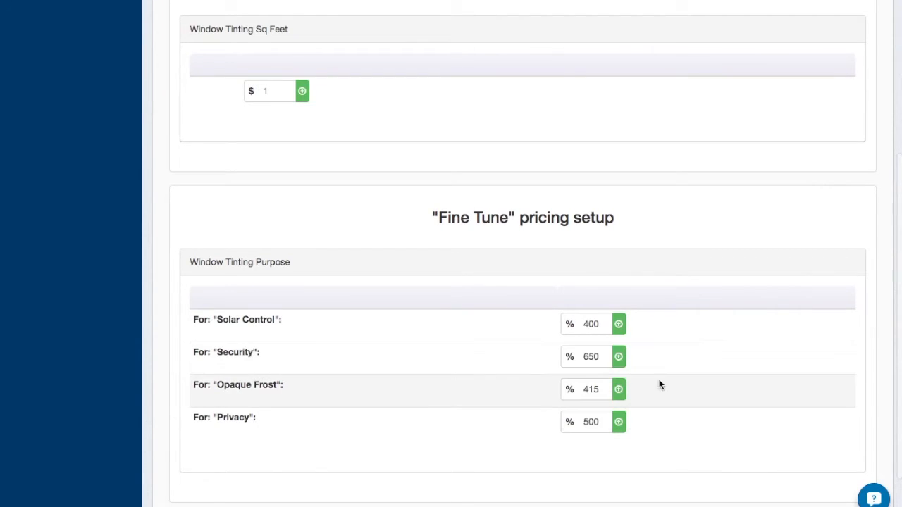
pyautogui.click(618, 357)
pyautogui.click(647, 431)
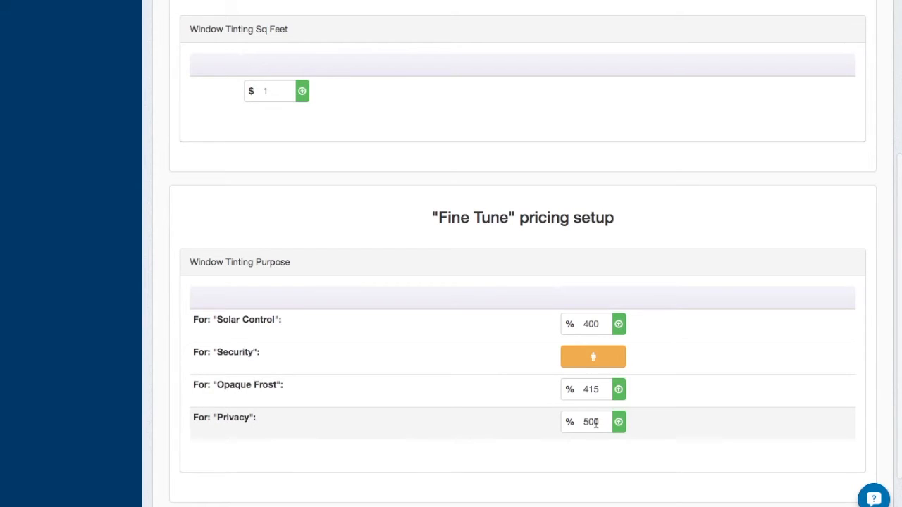
# - Look over the adjustment-type options for the Privacy and Opaque Frost fine-tune prices
pyautogui.click(619, 423)
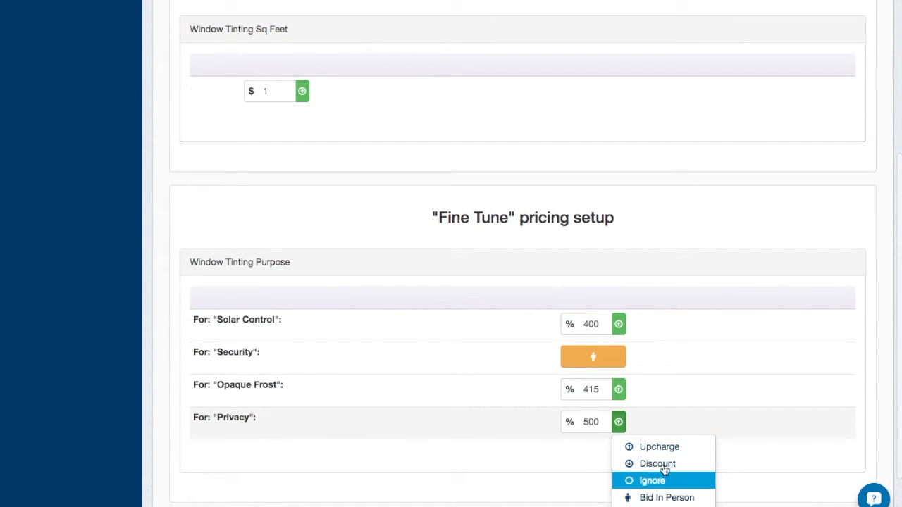
pyautogui.click(673, 380)
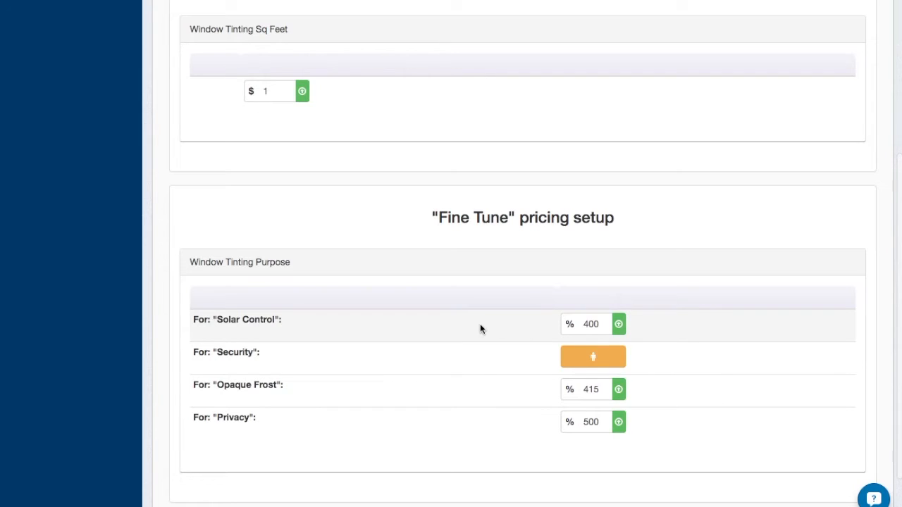
pyautogui.scroll(-2, 480, 324)
pyautogui.scroll(1, 676, 360)
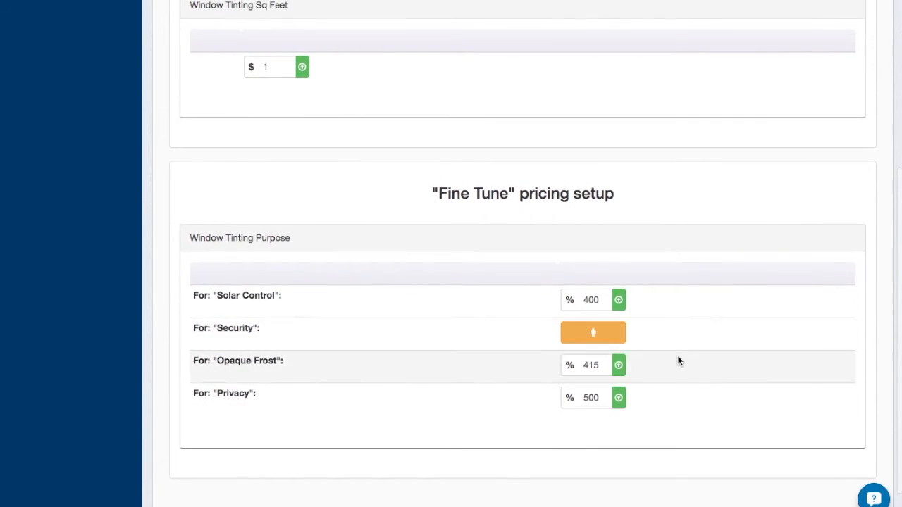
pyautogui.click(619, 366)
pyautogui.click(472, 384)
pyautogui.scroll(5, 720, 358)
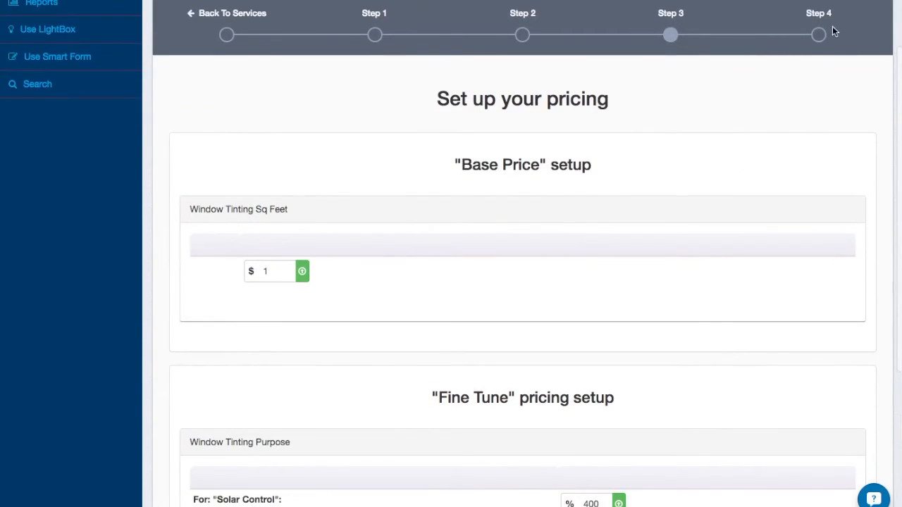
# - Open the Step 4 final details and view the main account menu
pyautogui.click(819, 35)
pyautogui.scroll(-1, 386, 314)
pyautogui.scroll(1, 768, 81)
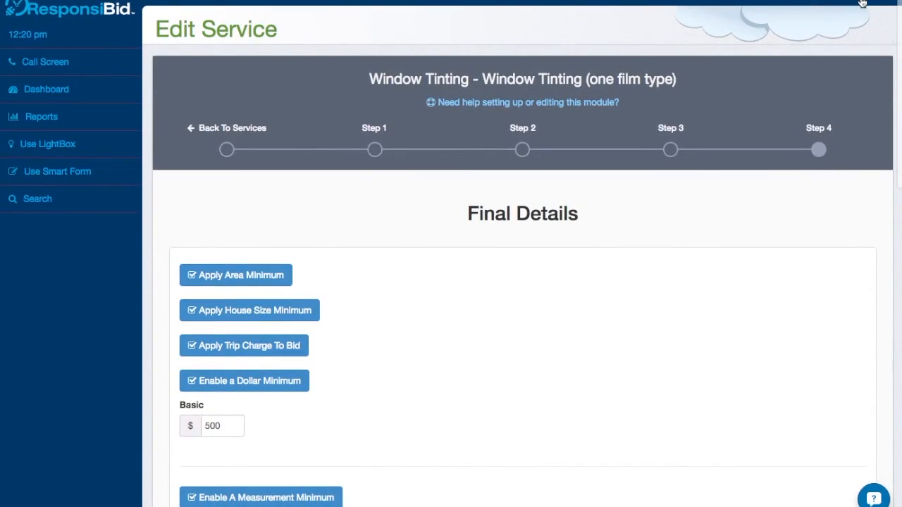
pyautogui.click(862, 3)
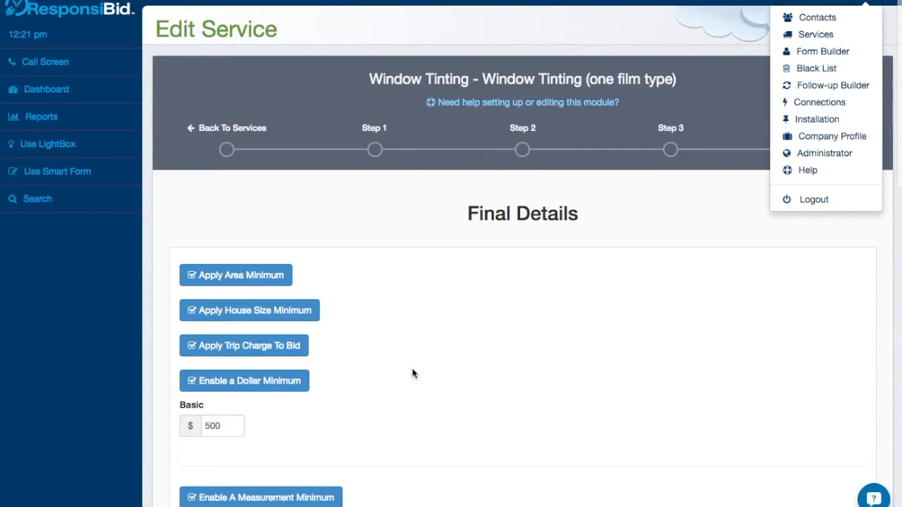
pyautogui.click(440, 327)
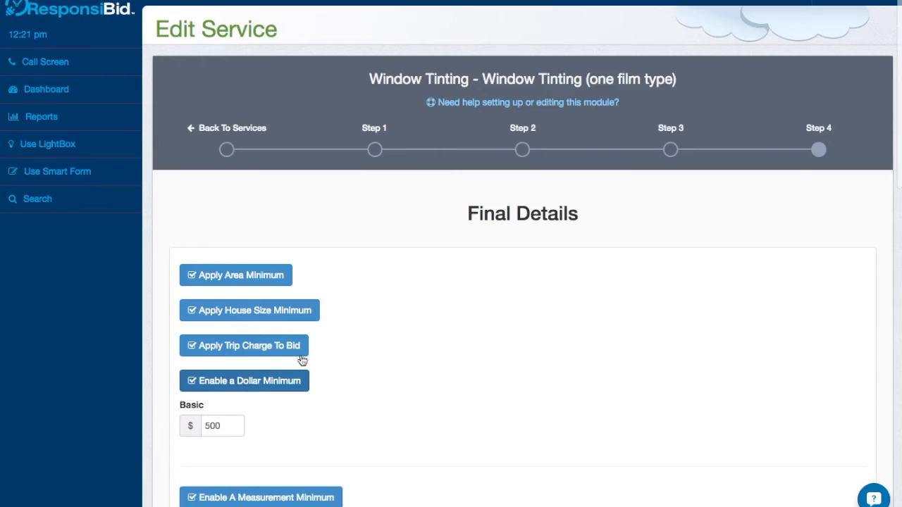
# - Disable the dollar minimum for the Window Tinting service in the final details
pyautogui.doubleClick(230, 422)
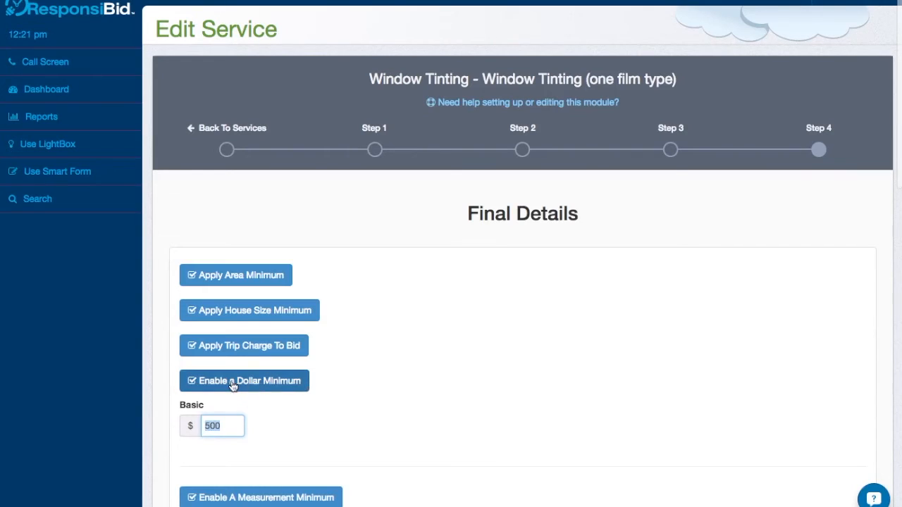
pyautogui.click(230, 426)
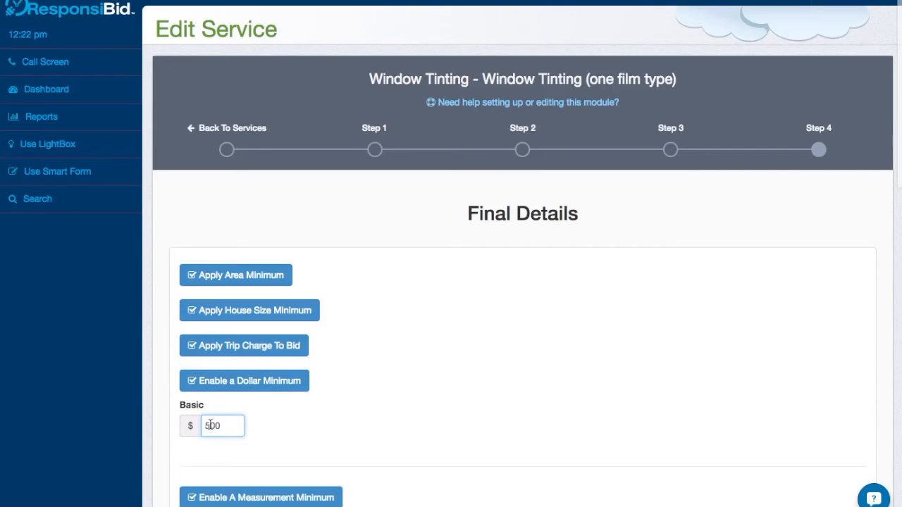
pyautogui.click(252, 384)
pyautogui.click(261, 379)
pyautogui.click(262, 379)
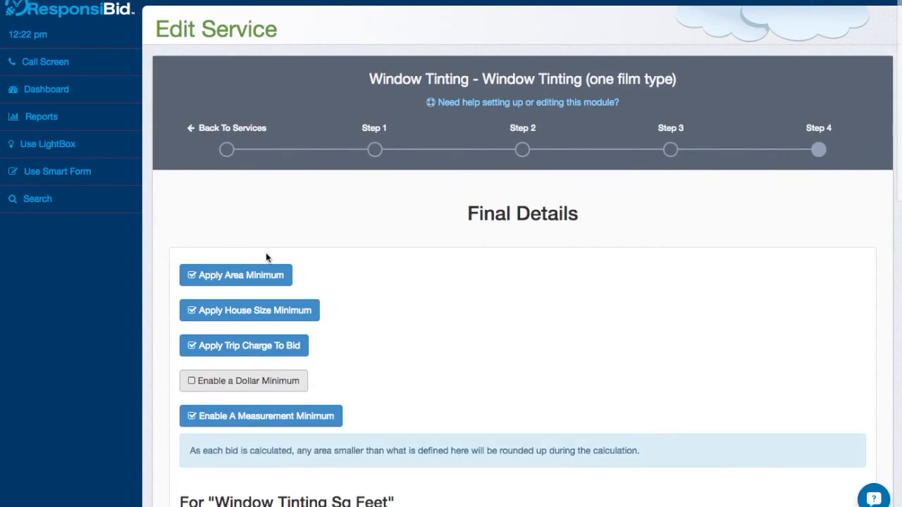
# - Examine the measurement minimums for each individual area and for the total of all Window Tinting Sq Feet areas
pyautogui.scroll(-2, 451, 469)
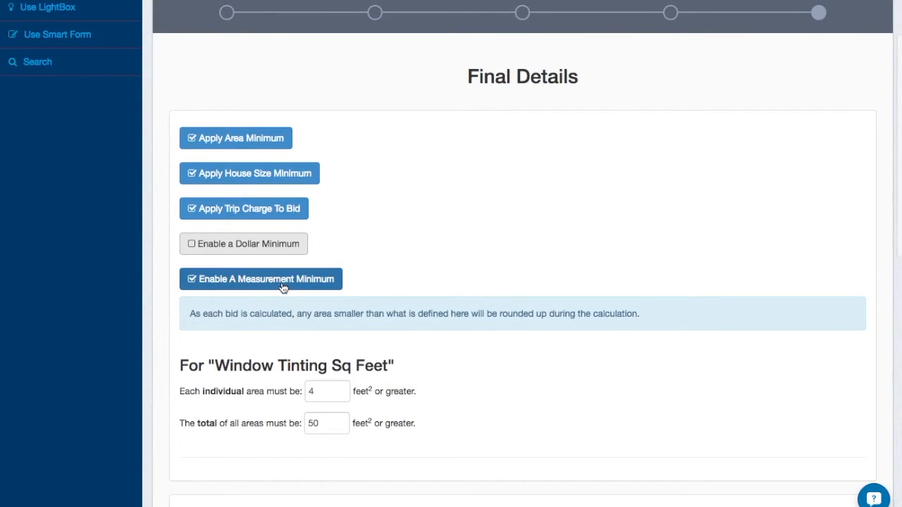
pyautogui.scroll(-1, 441, 389)
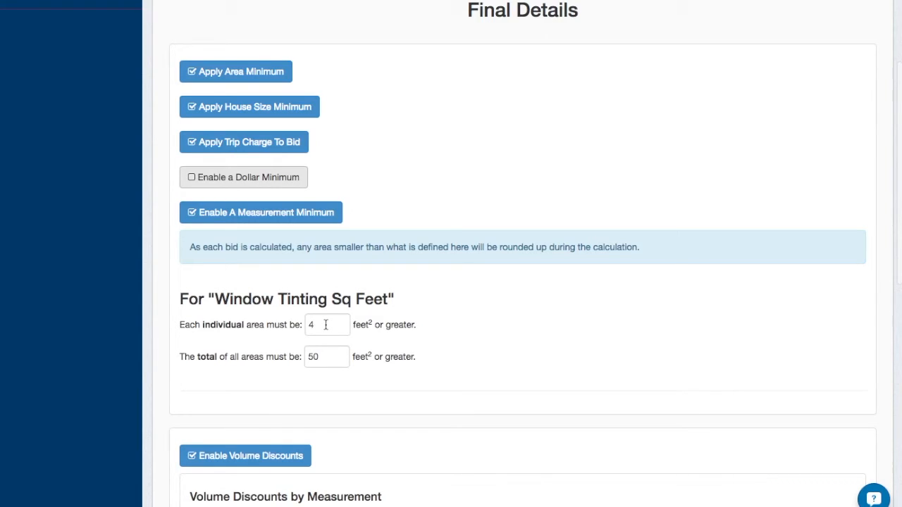
pyautogui.doubleClick(326, 324)
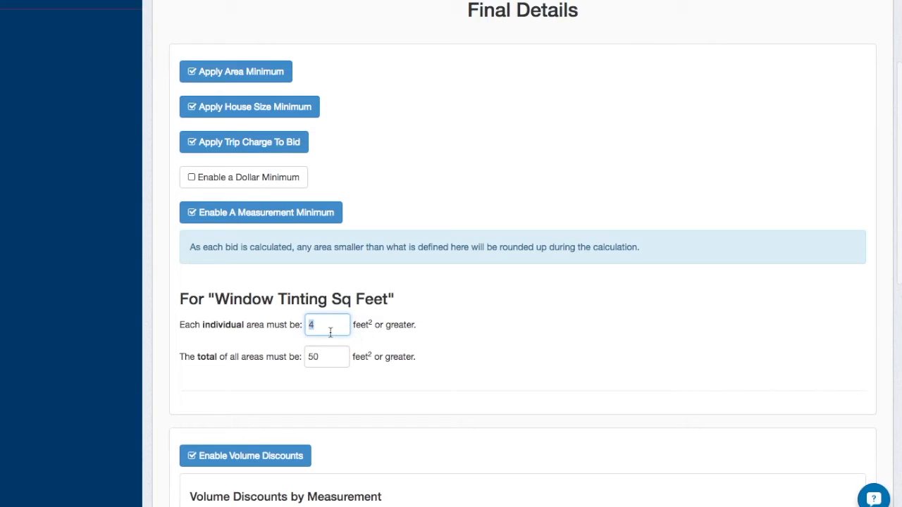
pyautogui.click(277, 325)
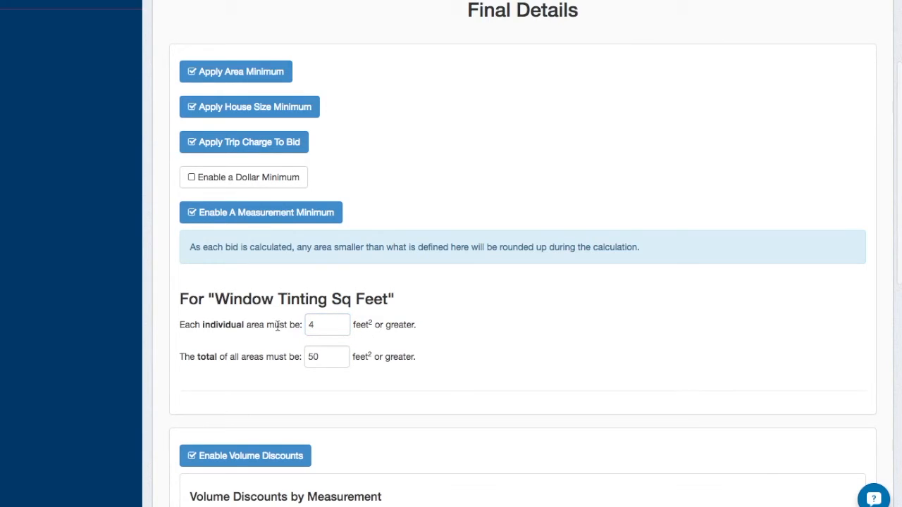
pyautogui.click(348, 323)
pyautogui.doubleClick(340, 323)
pyautogui.click(404, 332)
pyautogui.doubleClick(323, 357)
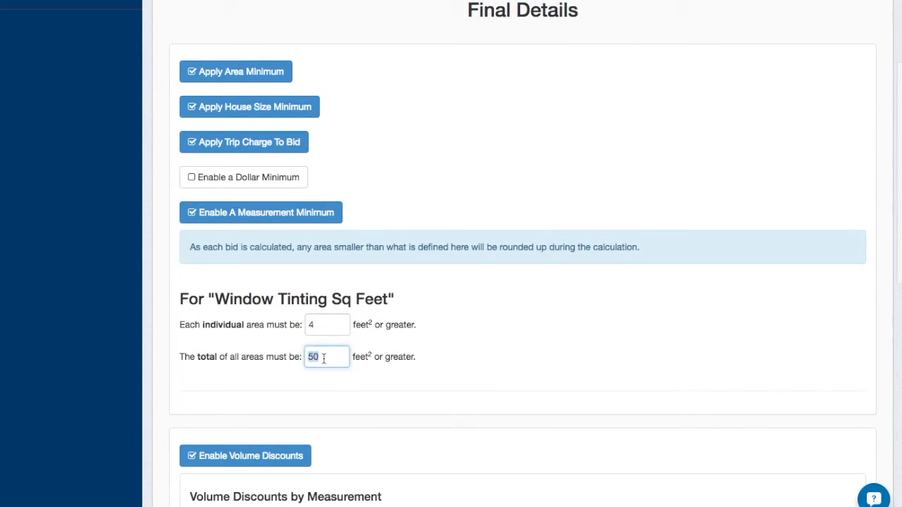
pyautogui.click(374, 337)
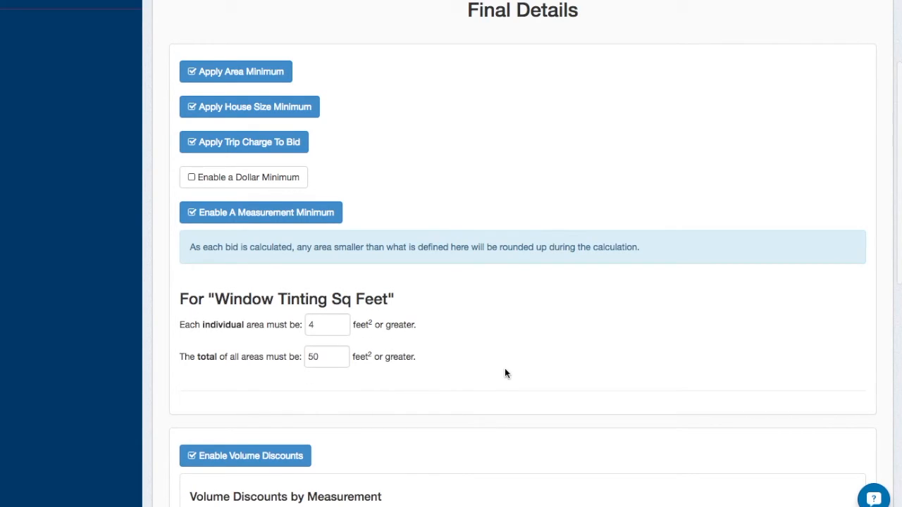
# - Switch volume discounts off and on again, and enable the Window Tinting Sq Feet volume discounts
pyautogui.scroll(-3, 504, 372)
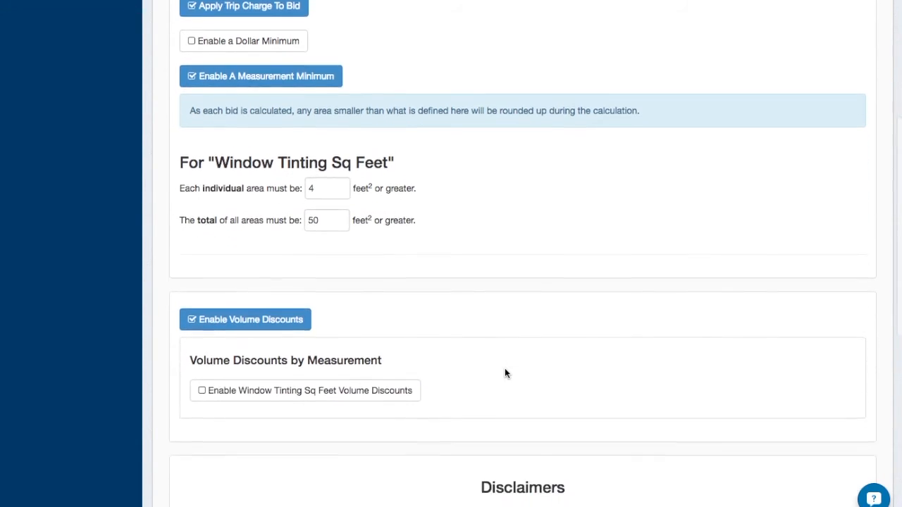
pyautogui.scroll(-2, 504, 373)
pyautogui.click(261, 220)
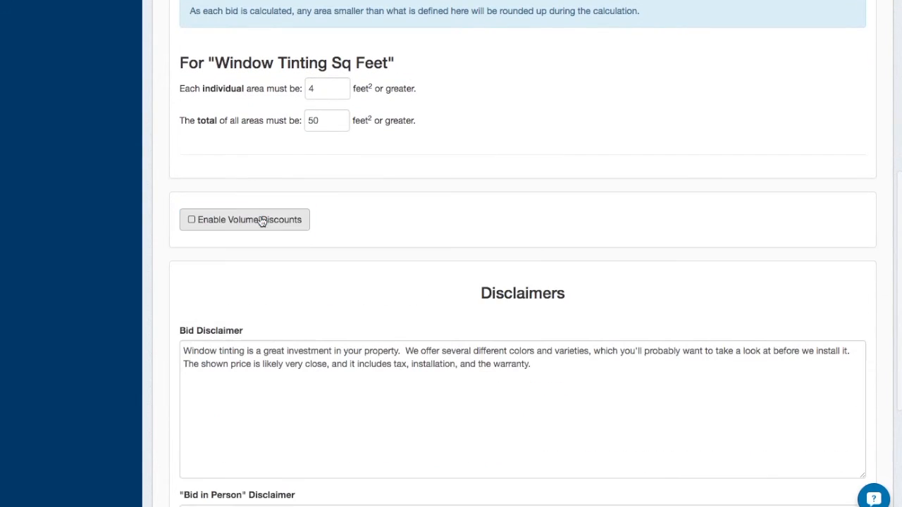
pyautogui.click(257, 216)
pyautogui.click(274, 291)
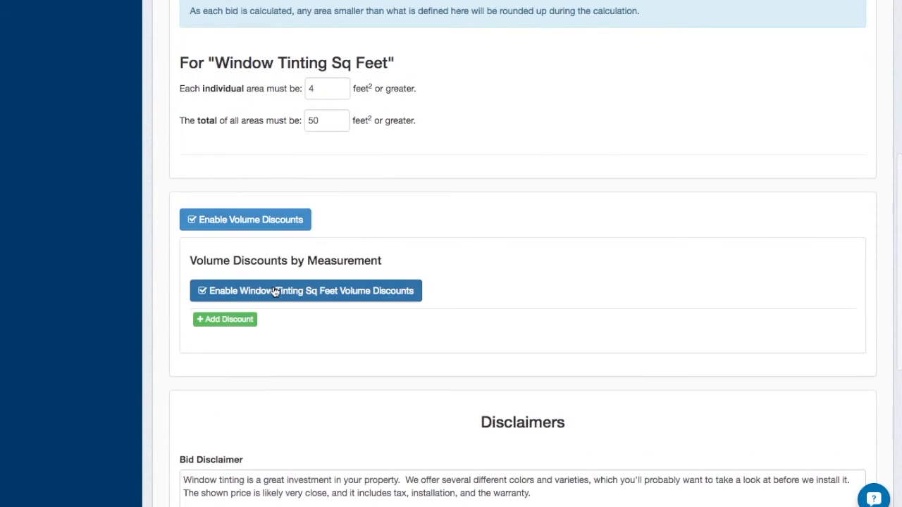
# - Add a first volume discount of 5 percent for 250 or more square feet
pyautogui.click(227, 319)
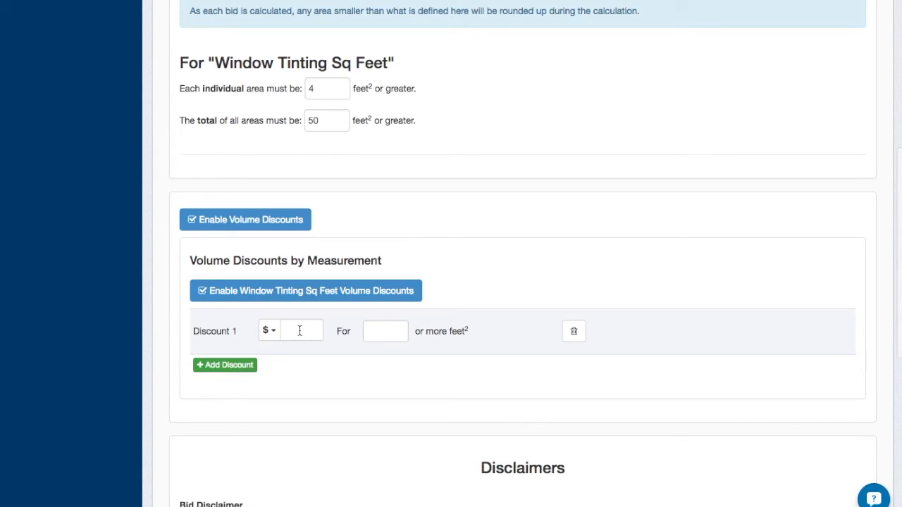
pyautogui.click(274, 333)
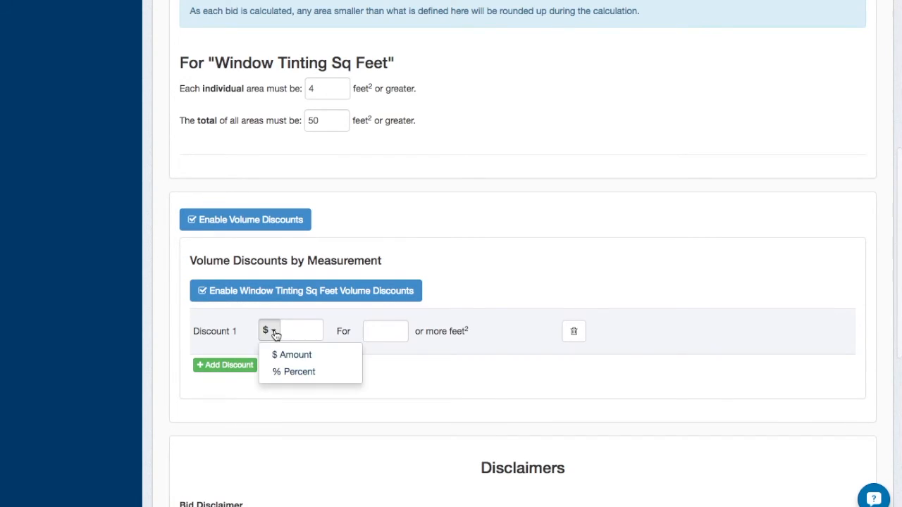
pyautogui.click(281, 374)
pyautogui.click(296, 336)
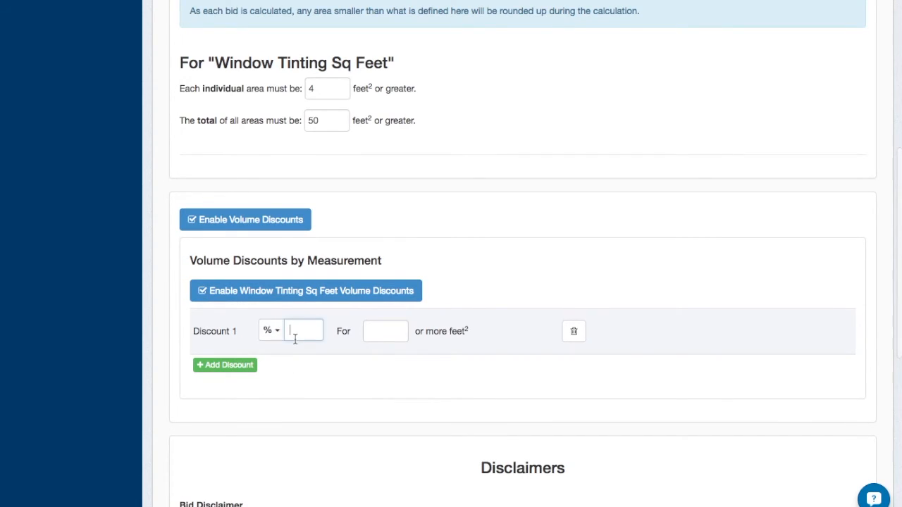
pyautogui.write('5')
pyautogui.click(382, 330)
pyautogui.write('100')
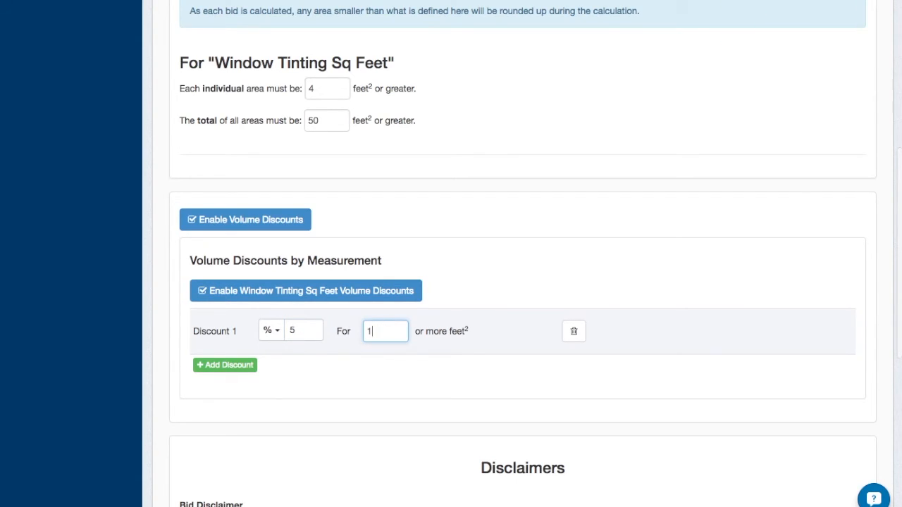
pyautogui.press('BackSpace')
pyautogui.press('BackSpace')
pyautogui.press('BackSpace')
pyautogui.write('250')
# - Add a second volume discount of 7 percent for 500 or more square feet
pyautogui.click(208, 369)
pyautogui.click(268, 376)
pyautogui.click(283, 414)
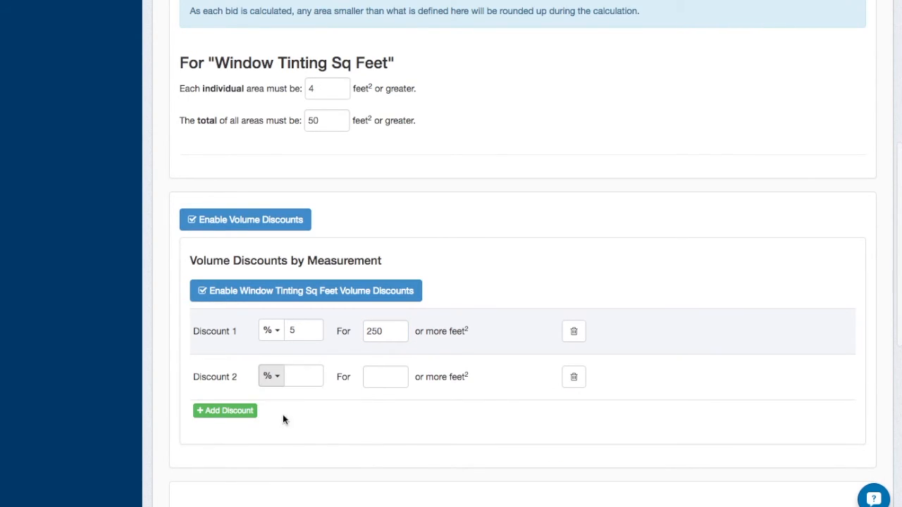
pyautogui.click(293, 380)
pyautogui.write('7')
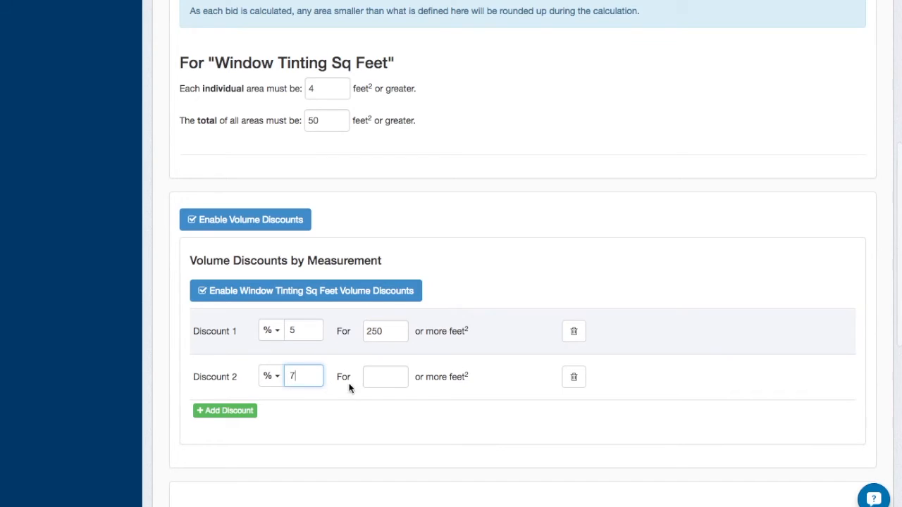
pyautogui.click(393, 380)
pyautogui.write('500')
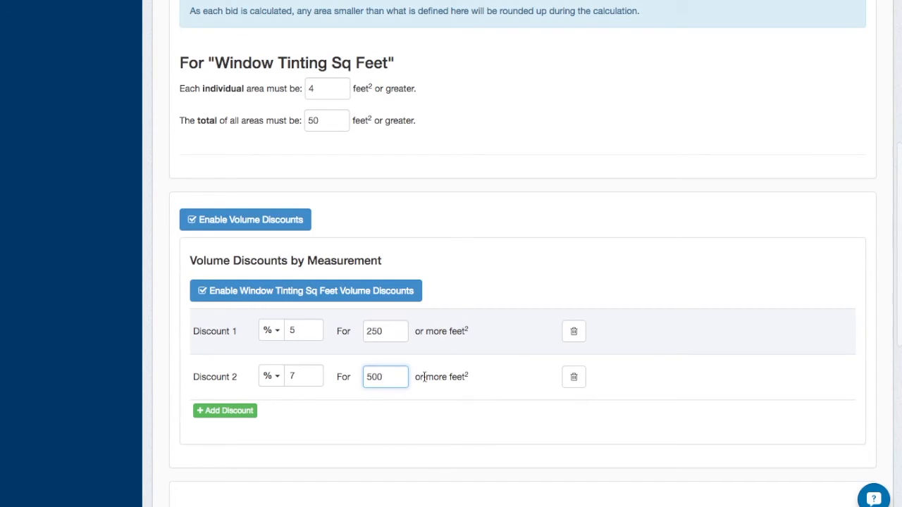
# - Delete both volume discounts and disable the Window Tinting Sq Feet volume discounts
pyautogui.click(570, 386)
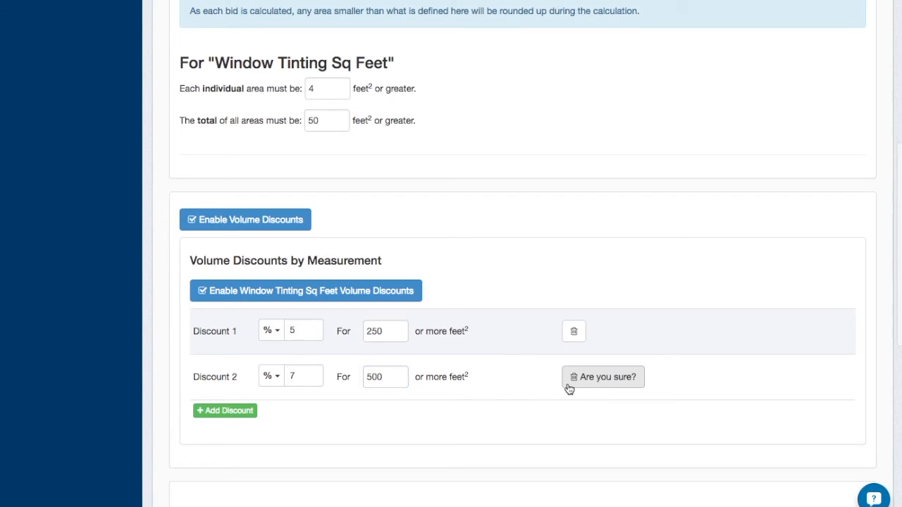
pyautogui.click(571, 384)
pyautogui.click(574, 332)
pyautogui.click(574, 332)
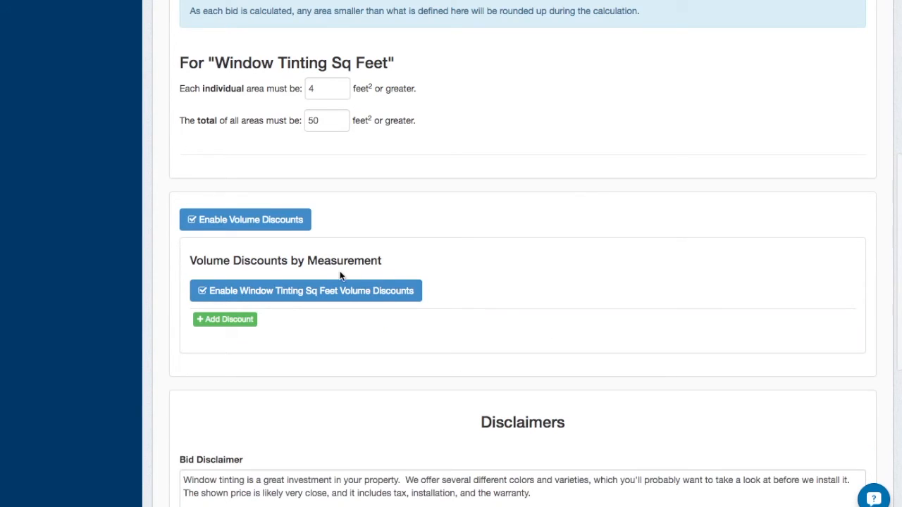
pyautogui.click(341, 291)
# - Compare the bid disclaimer with the service details text in the sample customer proposal
pyautogui.scroll(-5, 553, 331)
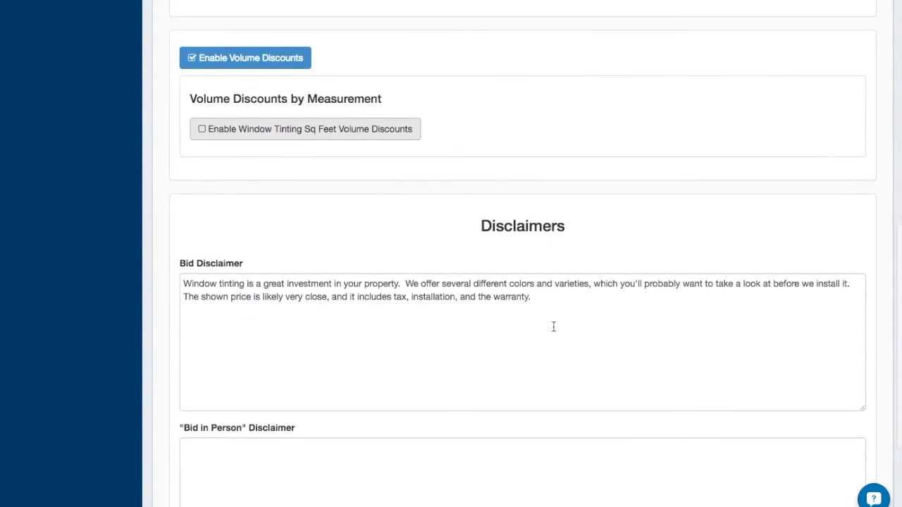
pyautogui.tripleClick(281, 280)
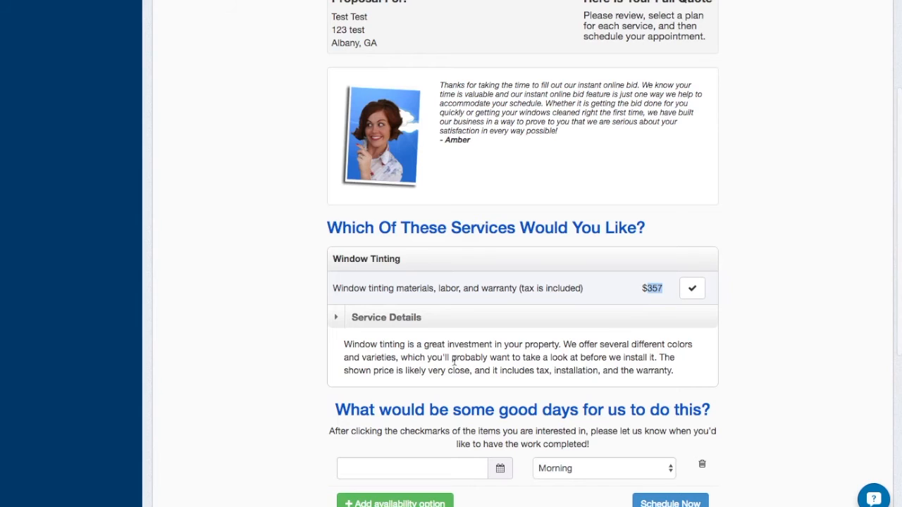
pyautogui.tripleClick(455, 362)
pyautogui.scroll(3, 503, 186)
pyautogui.scroll(-3, 504, 186)
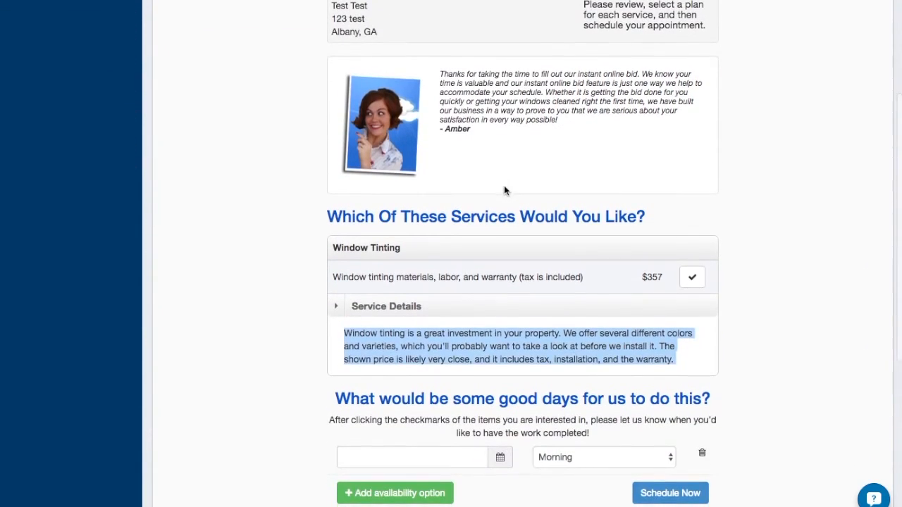
pyautogui.click(506, 343)
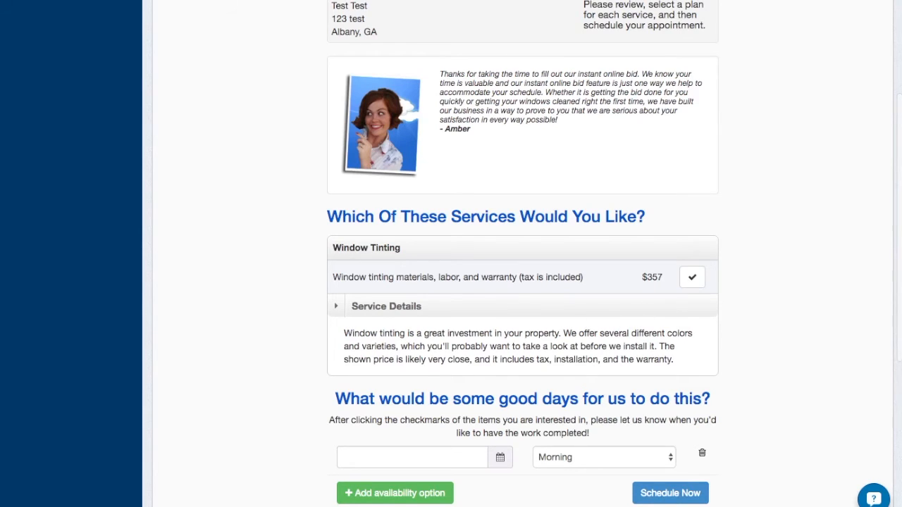
pyautogui.doubleClick(503, 312)
# - Enter the "Bid in Person" disclaimer "We're going to have to look at this job in person. We'll be in touch shortly!"
pyautogui.scroll(-3, 491, 360)
pyautogui.click(306, 381)
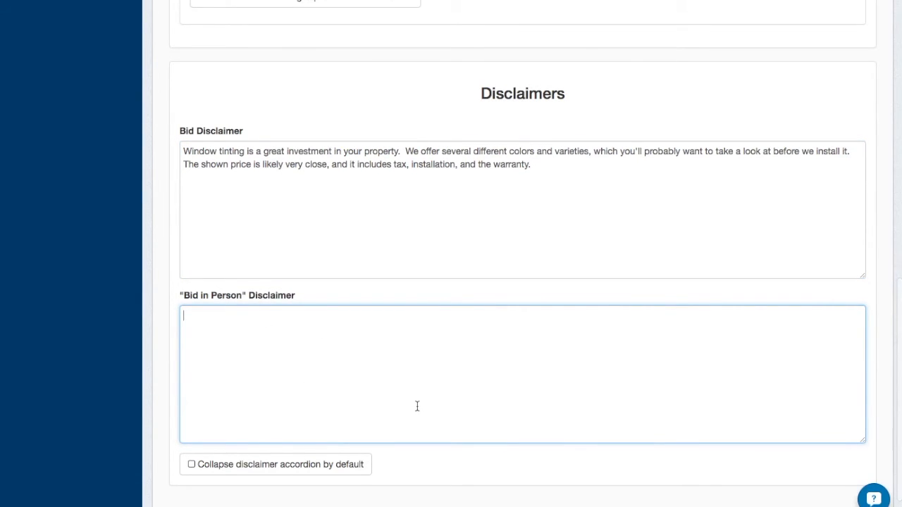
pyautogui.write("We're going to have to l")
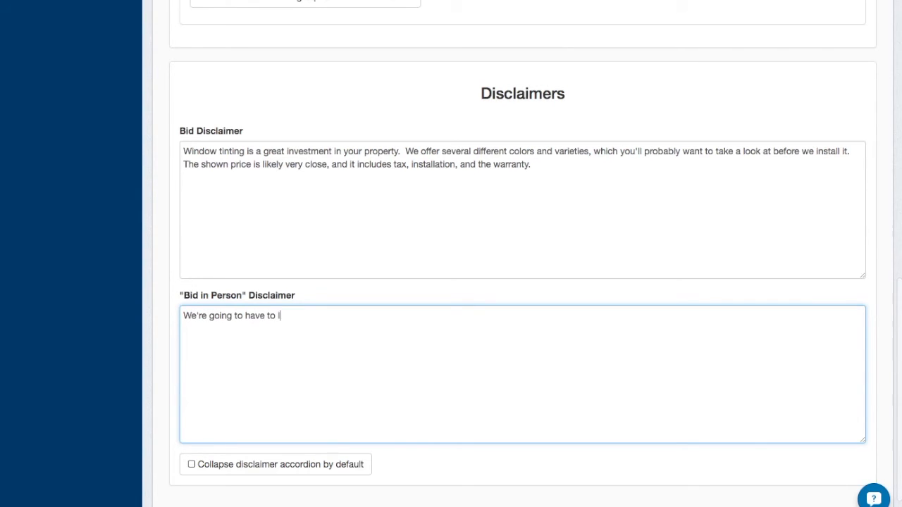
pyautogui.write('ook at this job in pers')
pyautogui.write("on. We'll be ")
pyautogui.write('intopu')
pyautogui.press('BackSpace')
pyautogui.press('BackSpace')
pyautogui.press('BackSpace')
pyautogui.press('BackSpace')
pyautogui.press('BackSpace')
pyautogui.press('BackSpace')
pyautogui.write('n t')
pyautogui.press('BackSpace')
pyautogui.write('ch ')
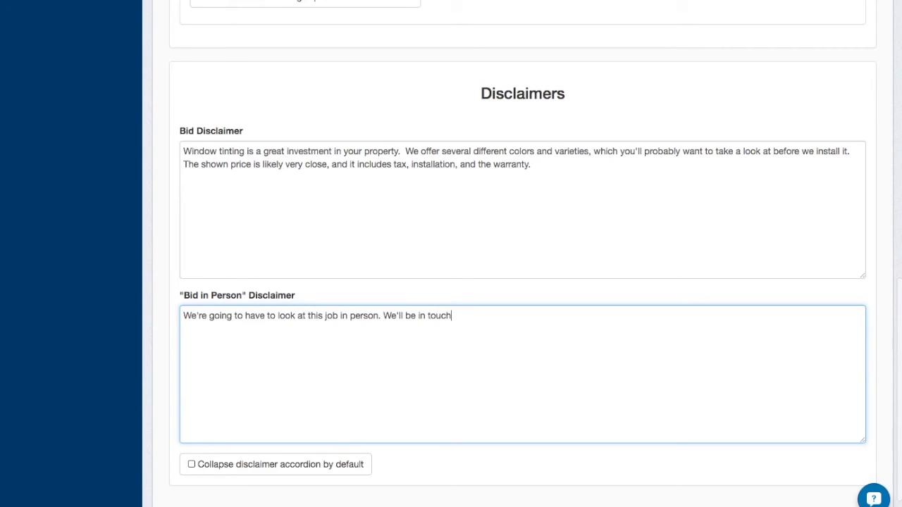
pyautogui.write('shortlky')
pyautogui.write('!')
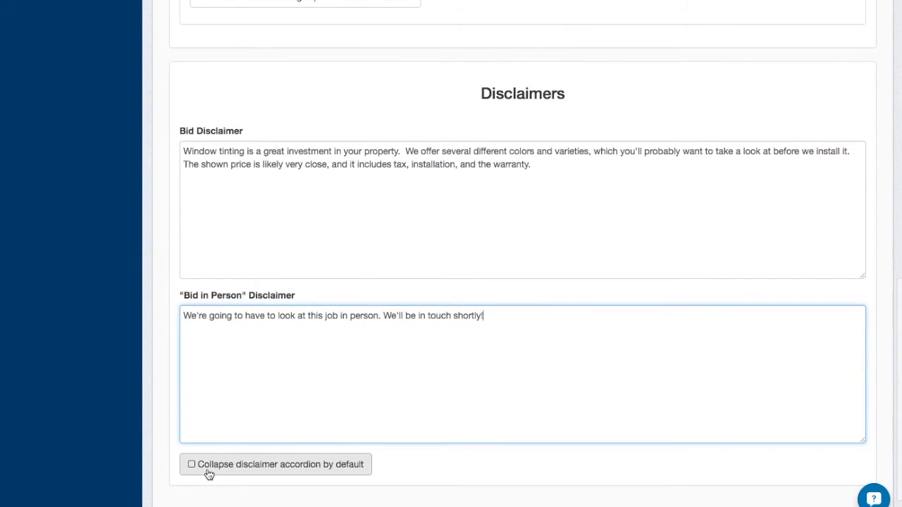
# - Try collapsing the disclaimer accordion by default, check Service Details in the sample proposal, and turn the option back off
pyautogui.click(206, 470)
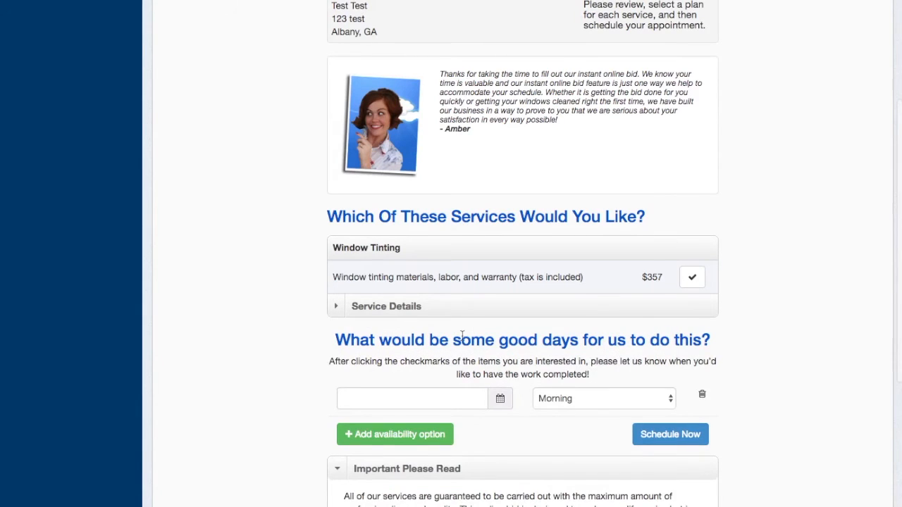
pyautogui.click(342, 305)
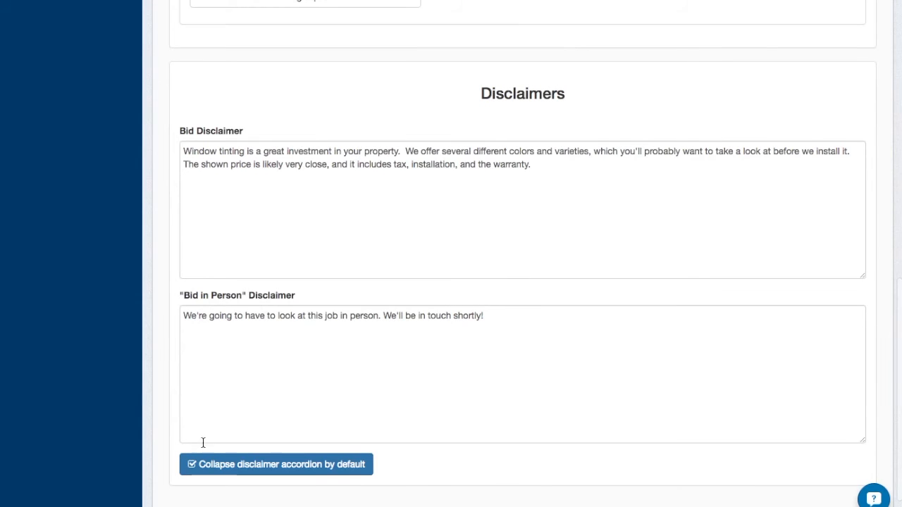
pyautogui.click(211, 464)
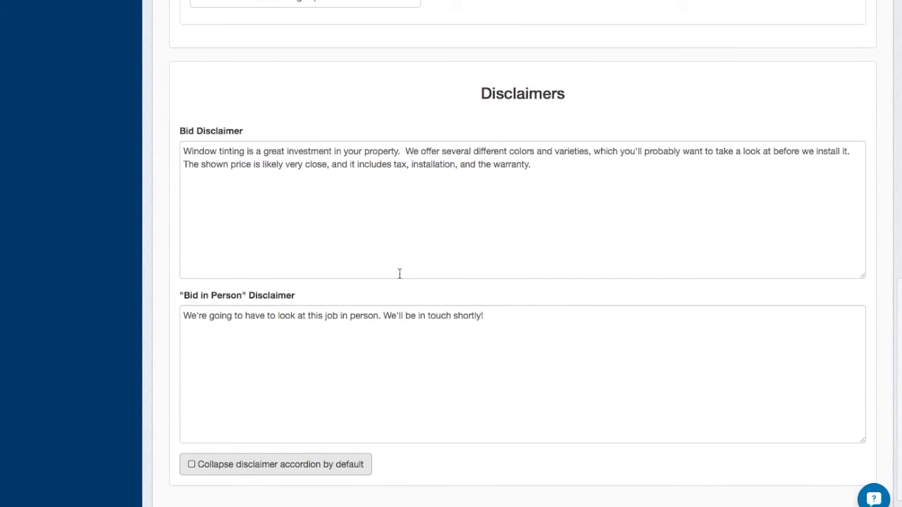
# - Open the customer profile of the most recent Window Tinting bid and expand its Window Tinting section
pyautogui.scroll(5, 451, 207)
pyautogui.scroll(5, 450, 209)
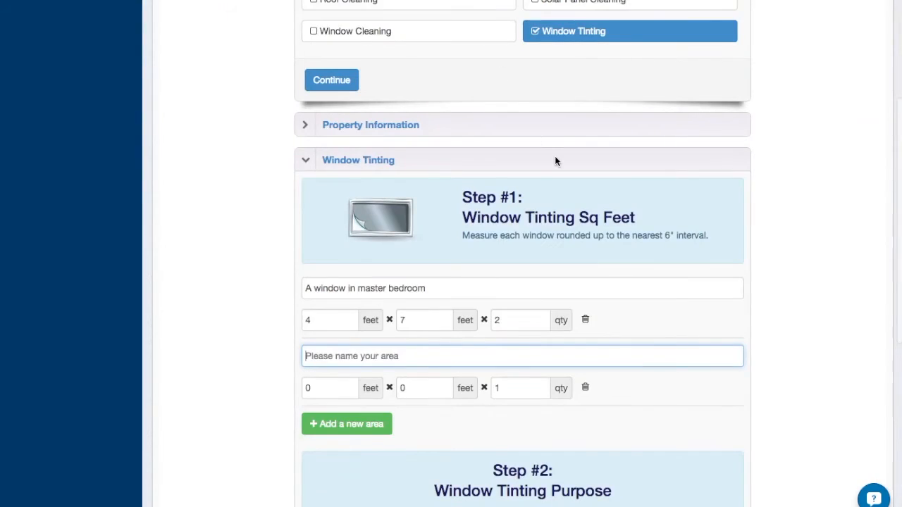
pyautogui.scroll(4, 554, 155)
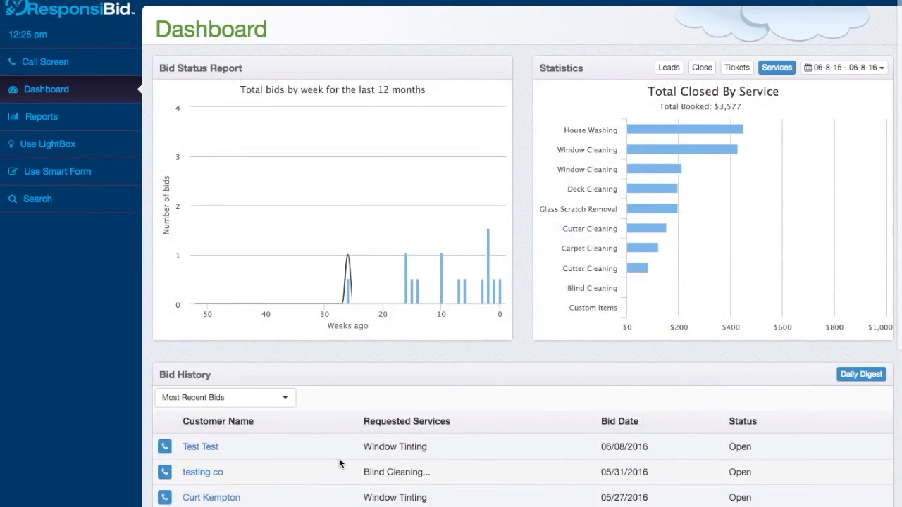
pyautogui.click(208, 450)
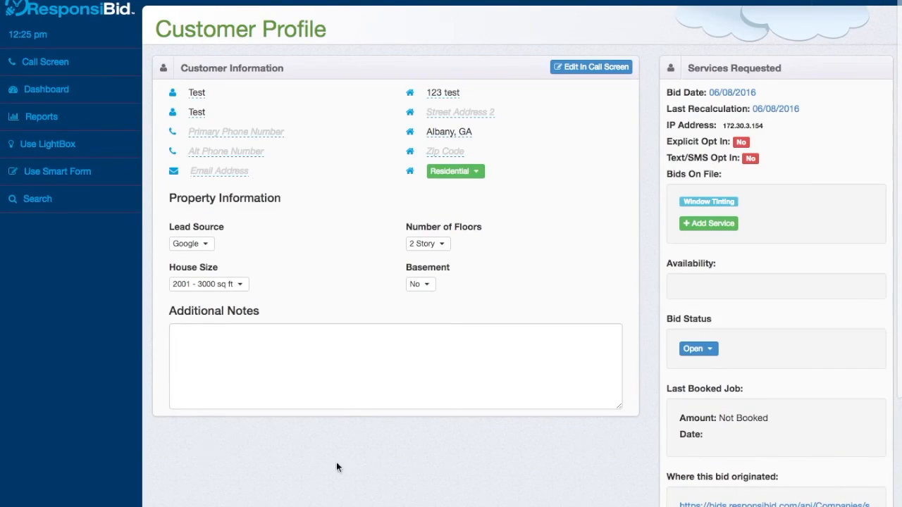
pyautogui.scroll(-3, 369, 474)
pyautogui.scroll(5, 360, 357)
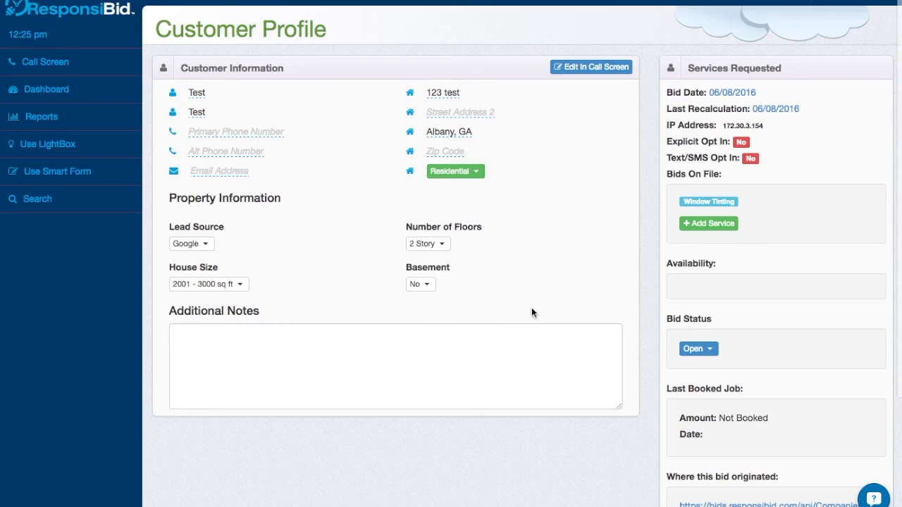
pyautogui.scroll(-3, 531, 308)
pyautogui.click(398, 487)
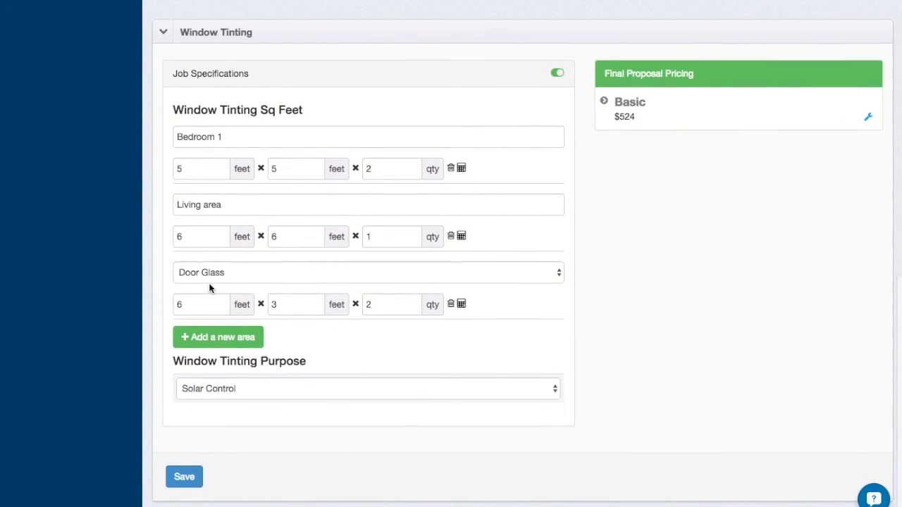
# - Change the bid's Window Tinting Purpose to Security and save the job specifications
pyautogui.click(226, 390)
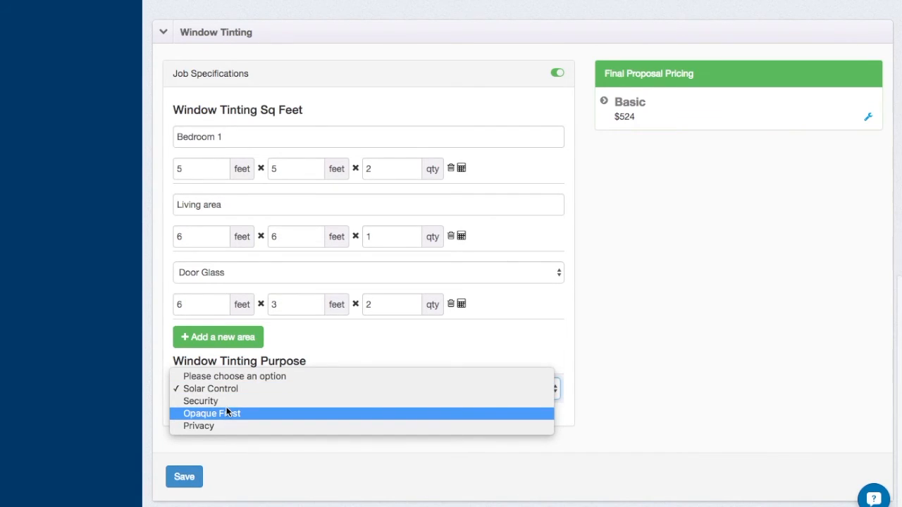
pyautogui.click(203, 437)
pyautogui.press('Down')
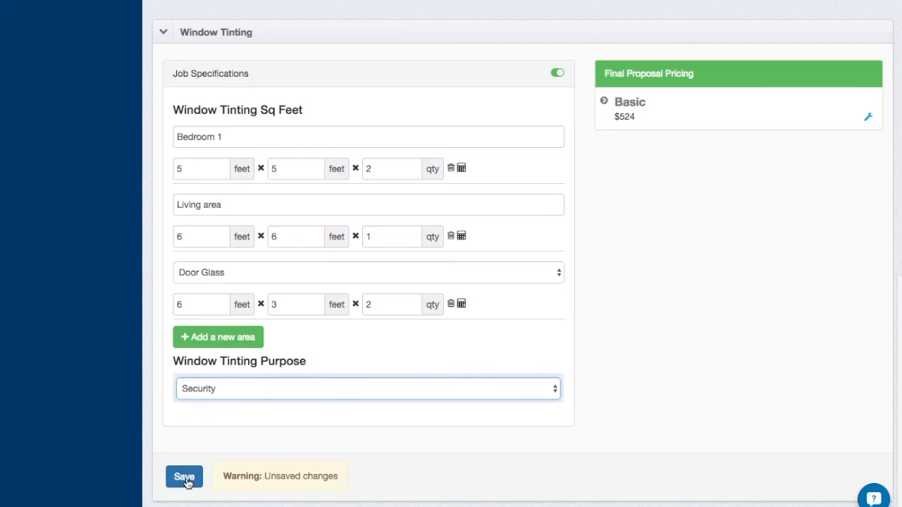
pyautogui.click(184, 477)
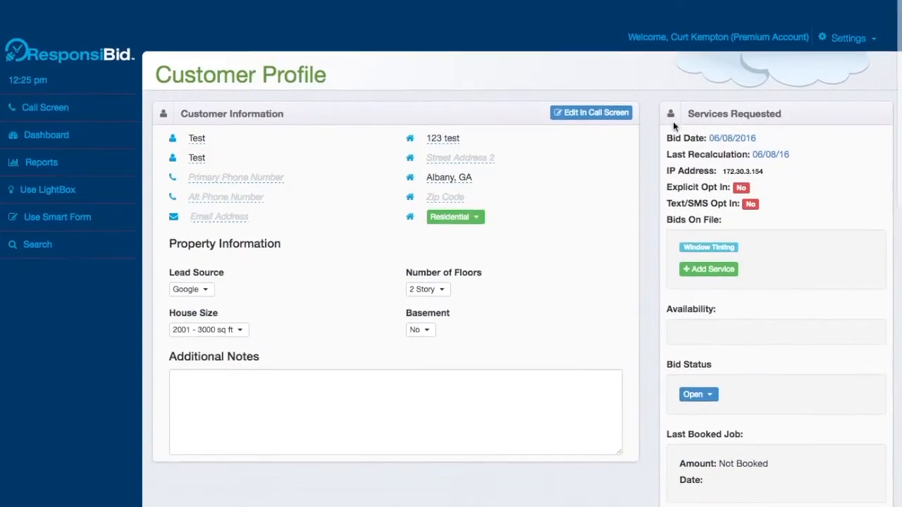
# - Open the last recalculated proposal from the customer profile and read the disclaimer under Window Tinting
pyautogui.scroll(-1, 726, 116)
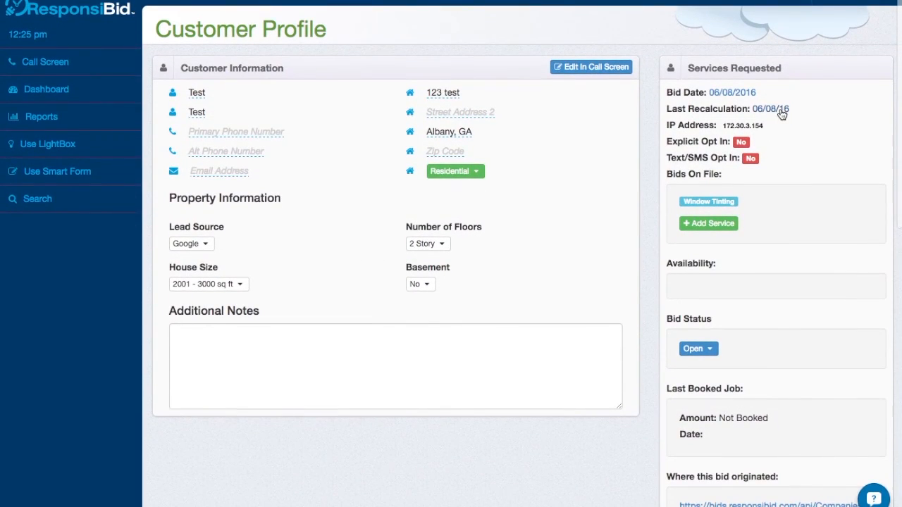
pyautogui.click(782, 111)
pyautogui.scroll(-4, 512, 289)
pyautogui.tripleClick(422, 211)
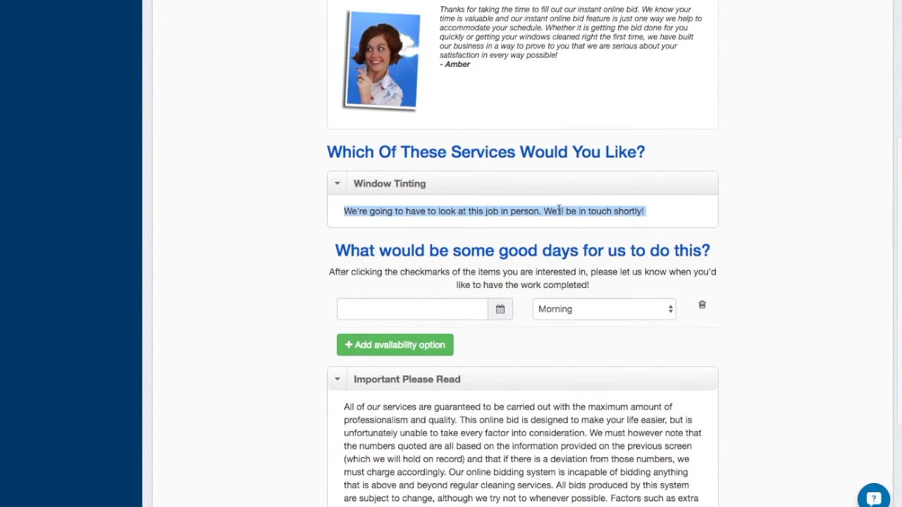
pyautogui.click(733, 198)
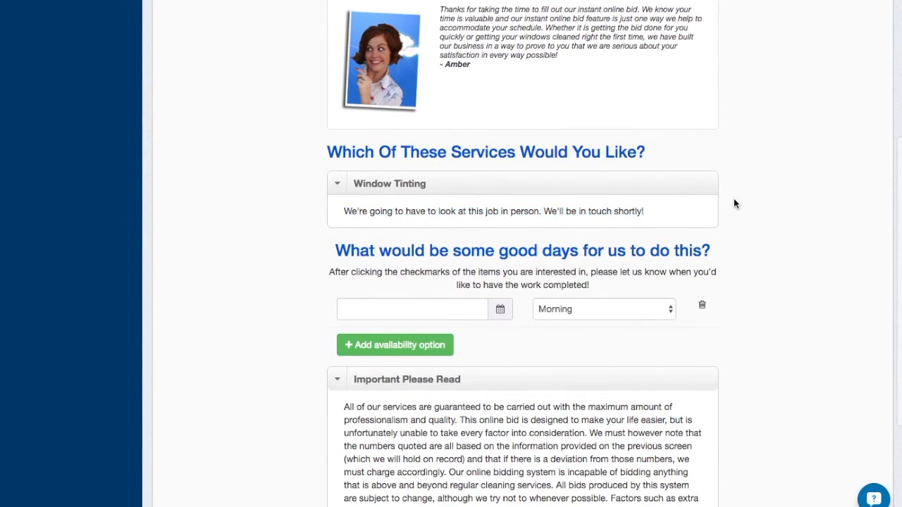
# - Return to the customer profile's Window Tinting section and expand the Basic package's price calculation
pyautogui.scroll(5, 730, 183)
pyautogui.click(699, 68)
pyautogui.scroll(-3, 535, 454)
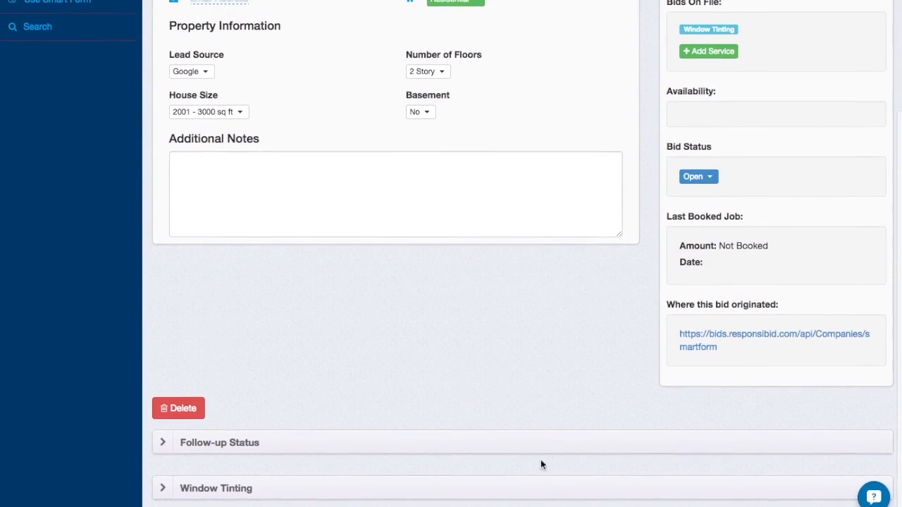
pyautogui.click(509, 493)
pyautogui.scroll(-5, 511, 489)
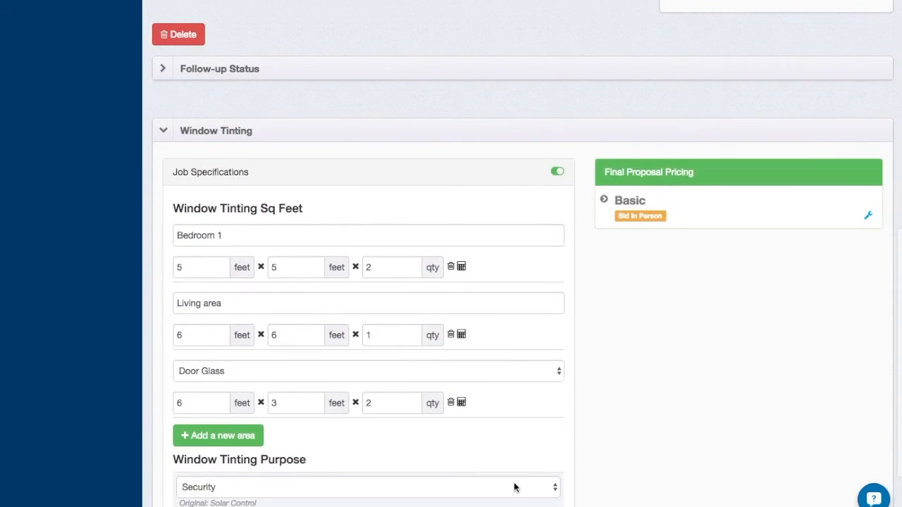
pyautogui.click(637, 217)
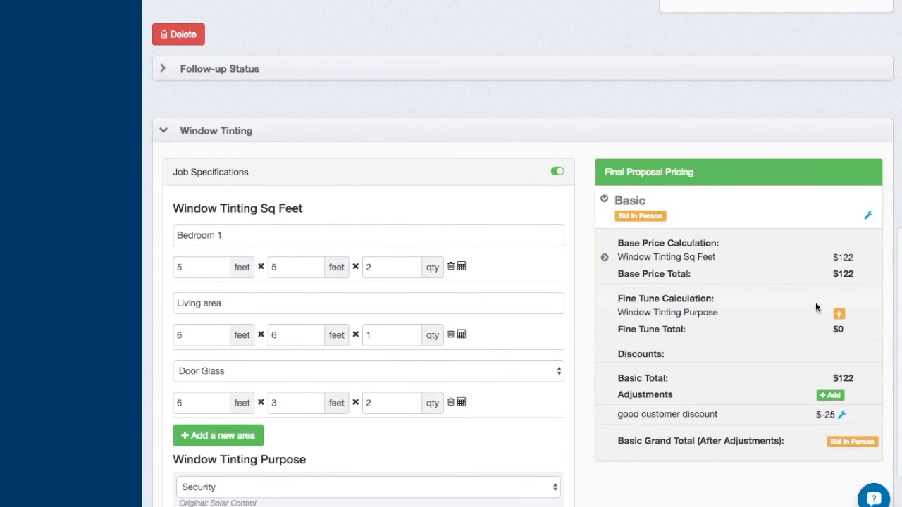
# - Set the bid in person override for Window Tinting Purpose to $700 and save the bid
pyautogui.click(839, 314)
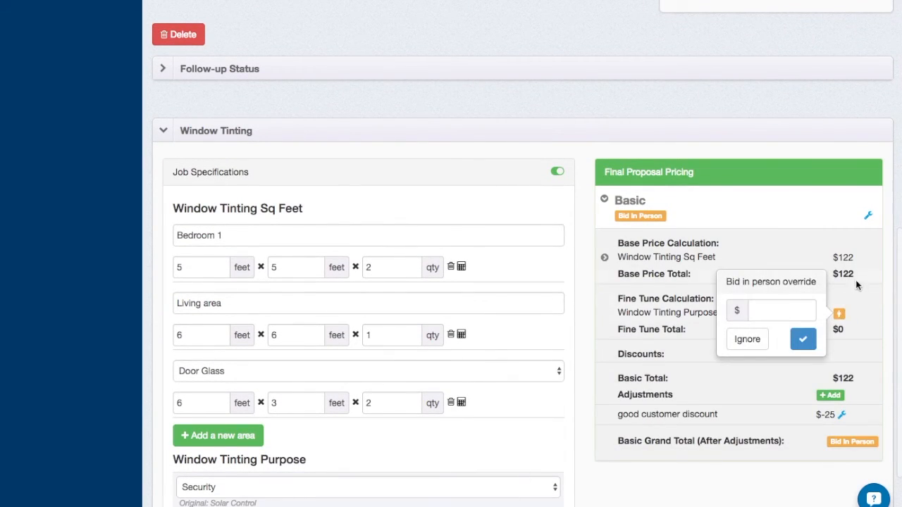
pyautogui.click(780, 313)
pyautogui.write('00')
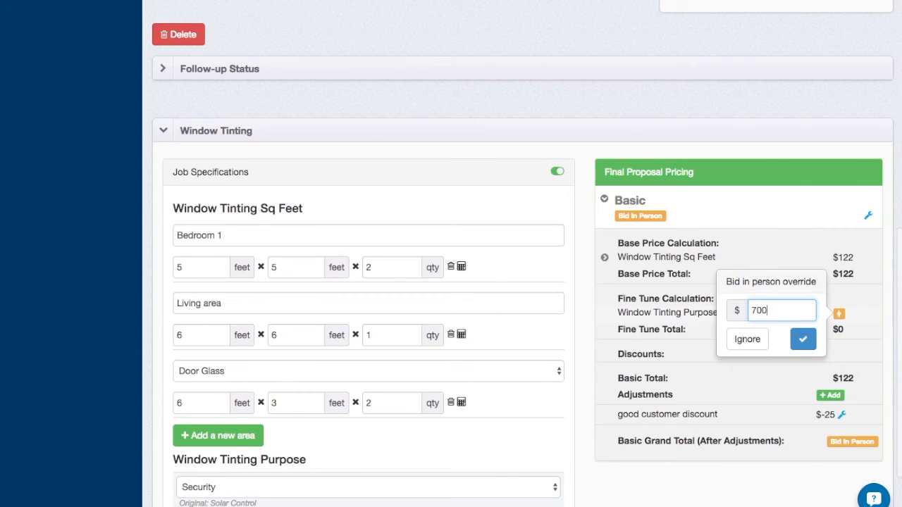
pyautogui.click(802, 339)
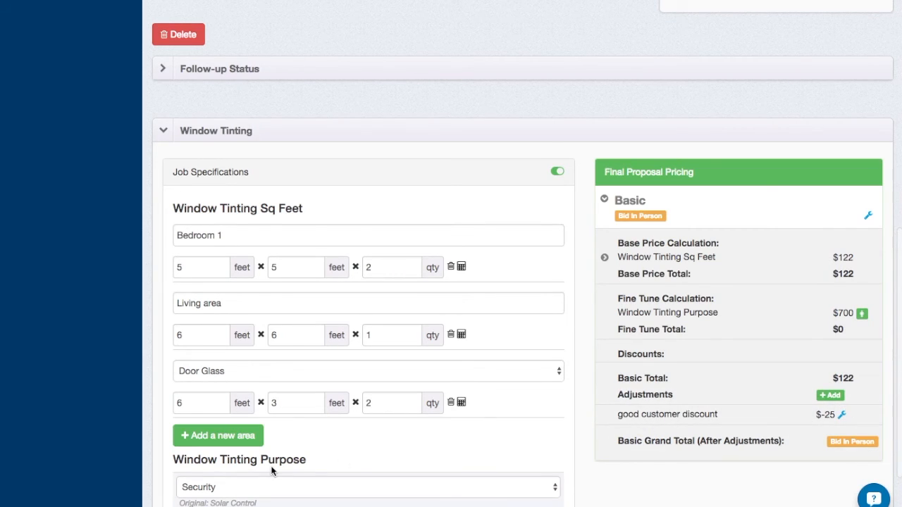
pyautogui.scroll(-3, 406, 450)
pyautogui.click(184, 477)
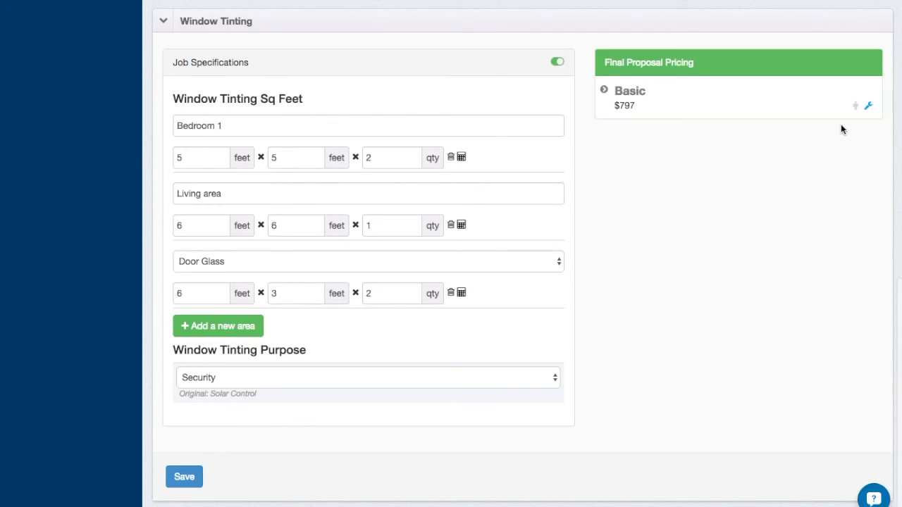
# - Add a $500 "Caulked edges" adjustment to the Basic package, save the bid, and review the price breakdown
pyautogui.moveTo(855, 107)
pyautogui.click(719, 111)
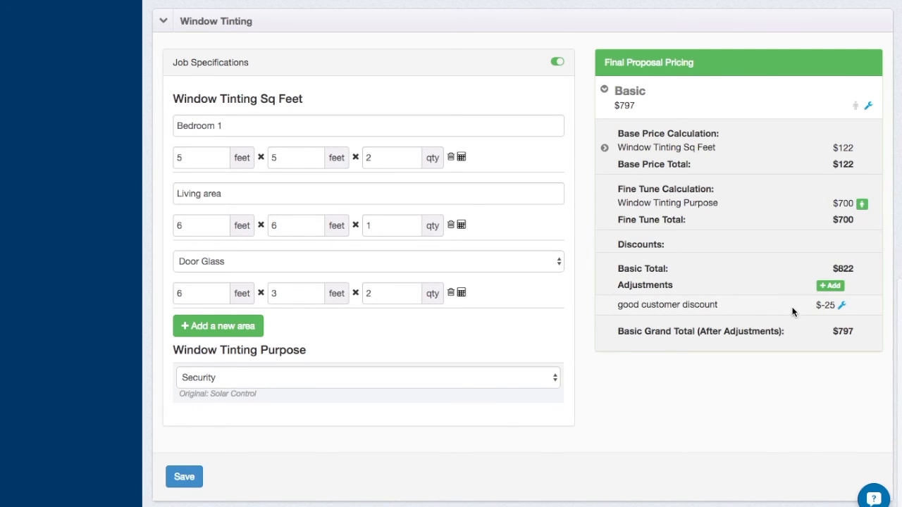
pyautogui.click(837, 288)
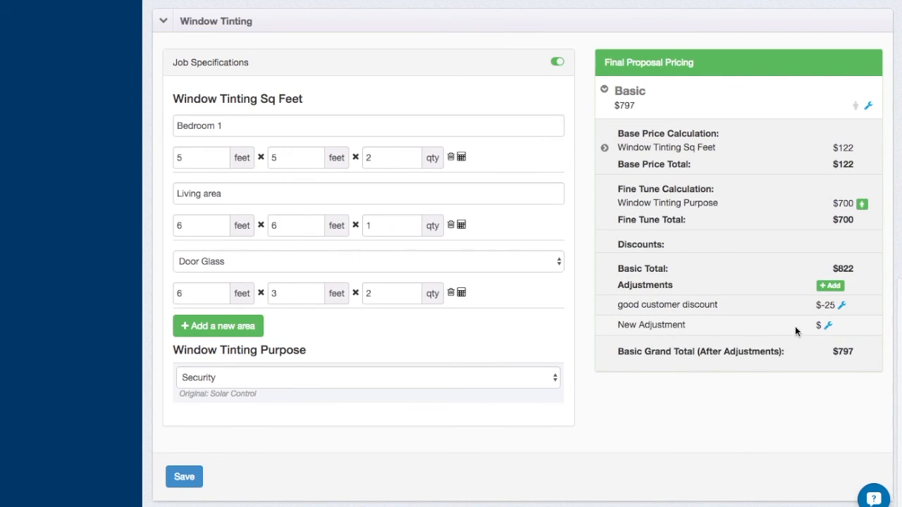
pyautogui.click(828, 325)
pyautogui.click(691, 296)
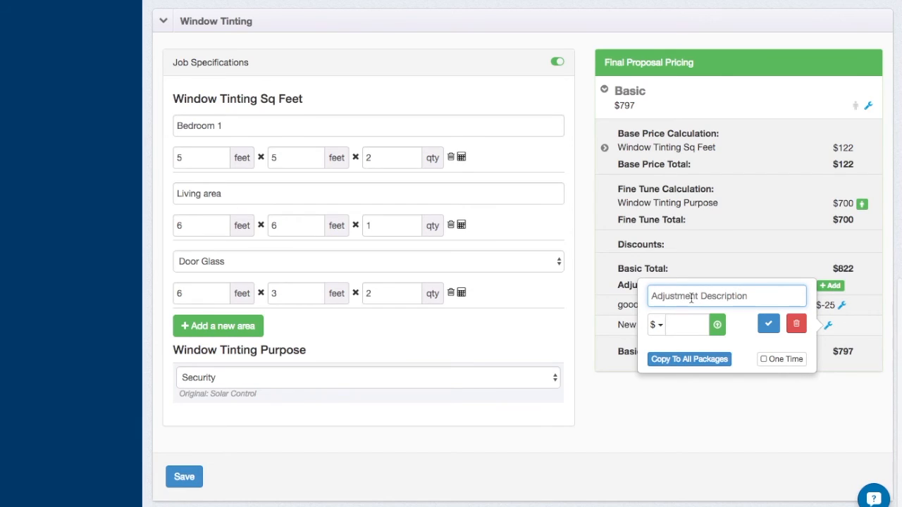
pyautogui.write('Ca')
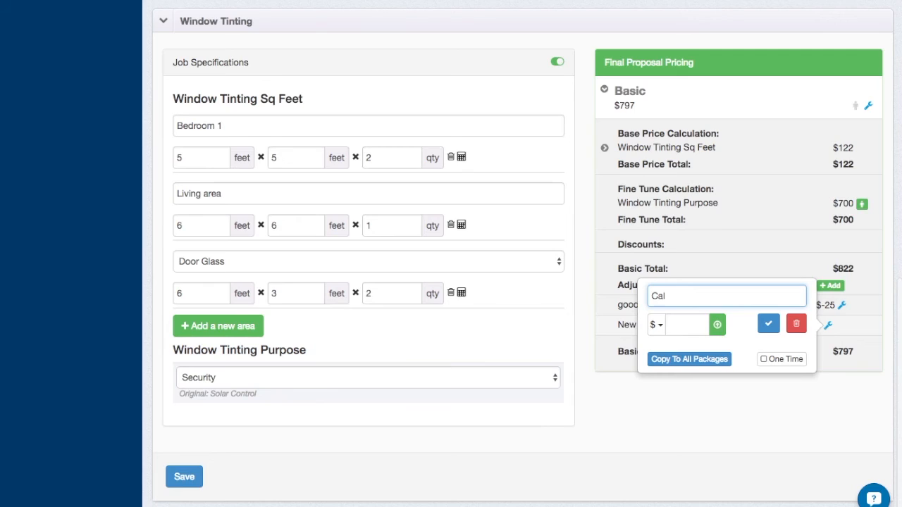
pyautogui.write('ulked edges')
pyautogui.click(717, 325)
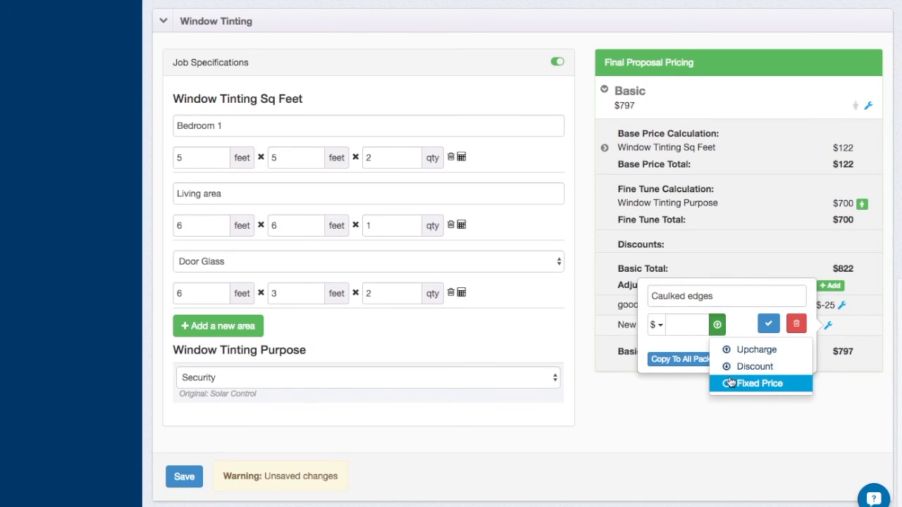
pyautogui.click(677, 324)
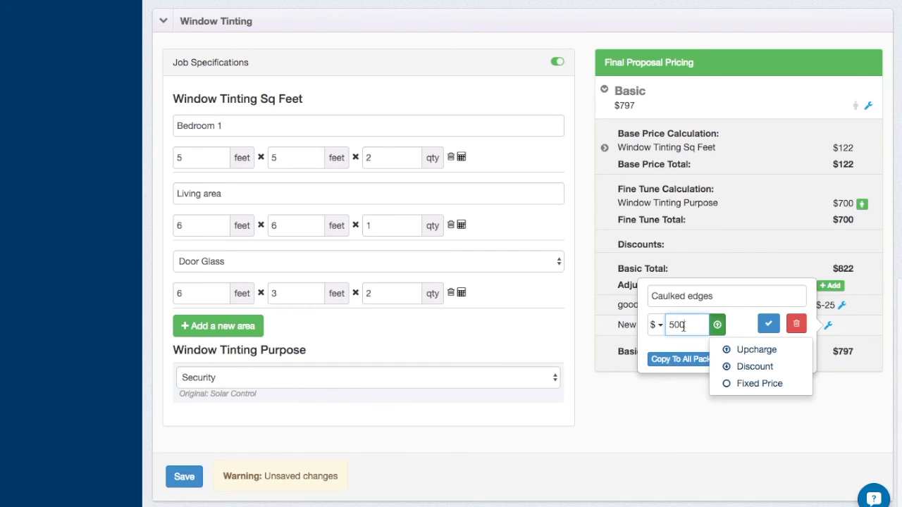
pyautogui.click(683, 325)
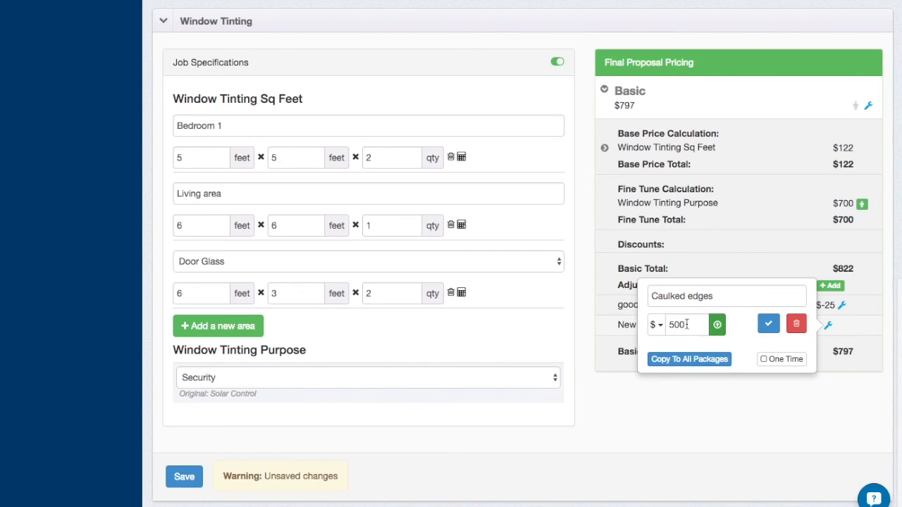
pyautogui.click(768, 325)
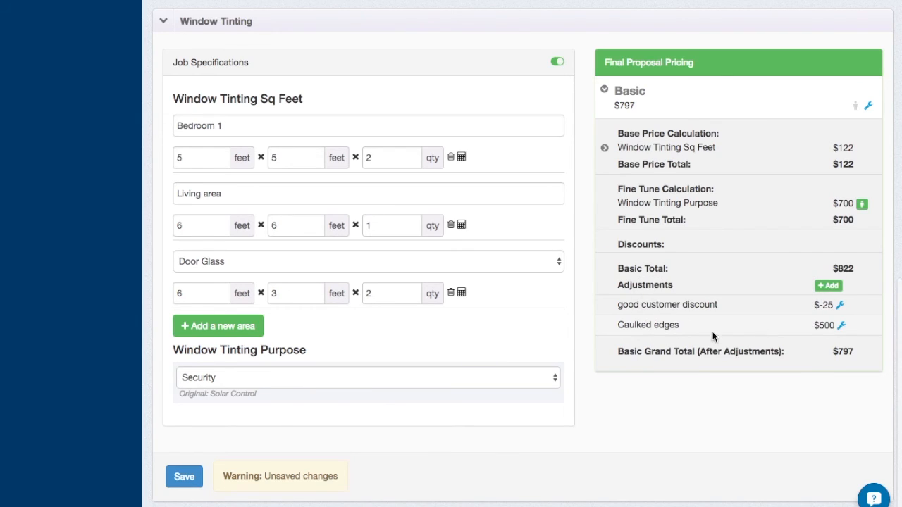
pyautogui.click(192, 484)
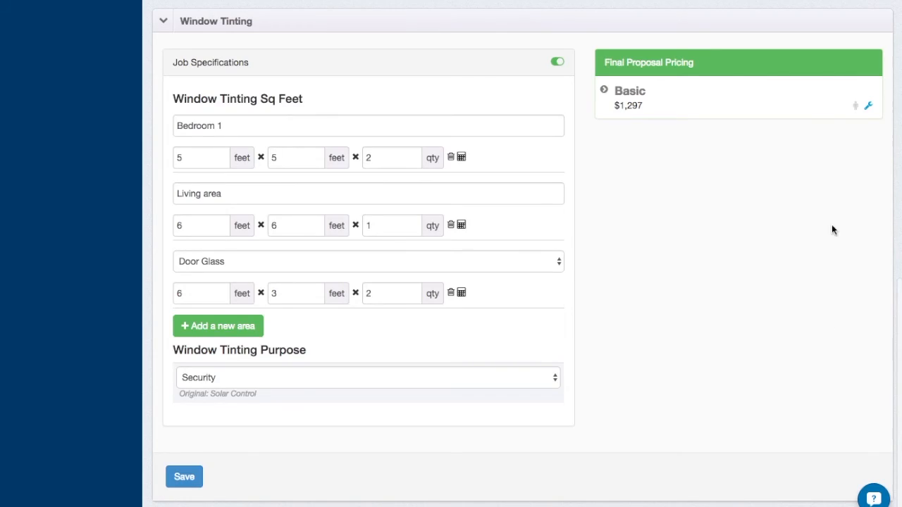
pyautogui.click(727, 117)
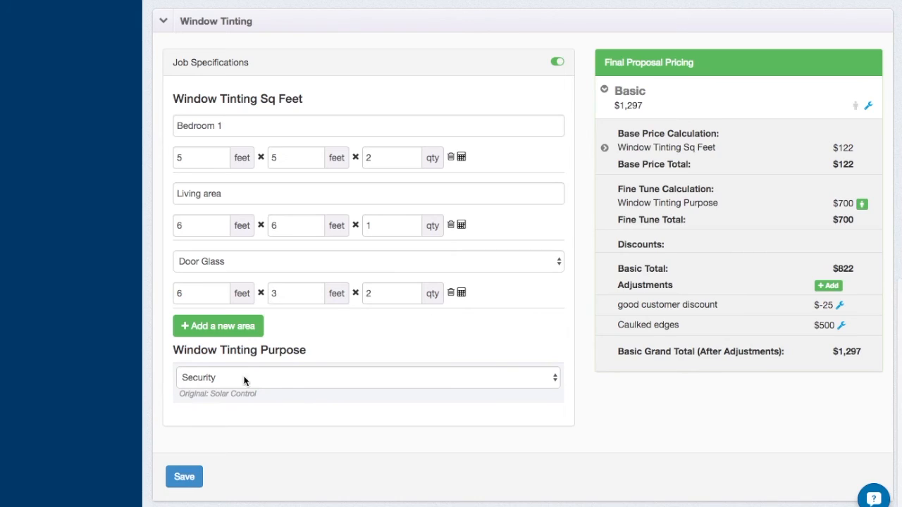
# - Change the Window Tinting Purpose to Opaque Frost, save the bid, and expand the Basic package's price breakdown
pyautogui.moveTo(180, 394); pyautogui.dragTo(266, 395)
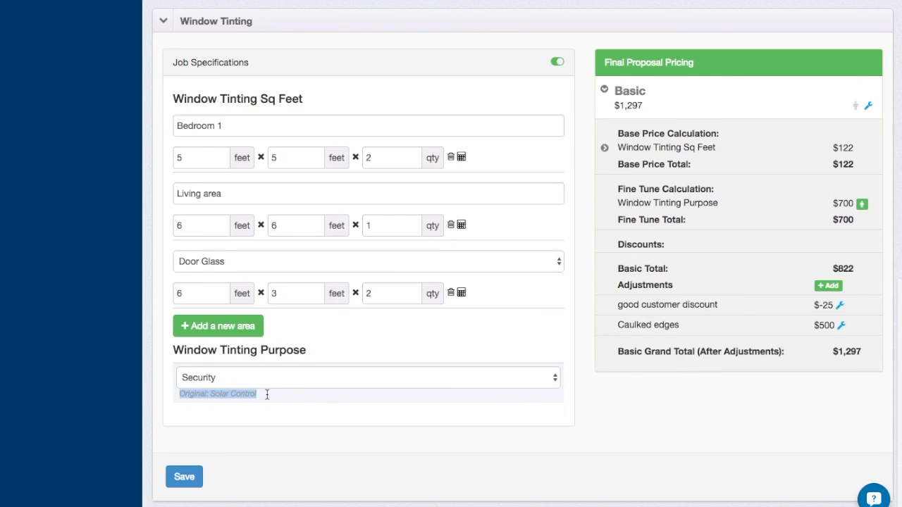
pyautogui.click(307, 400)
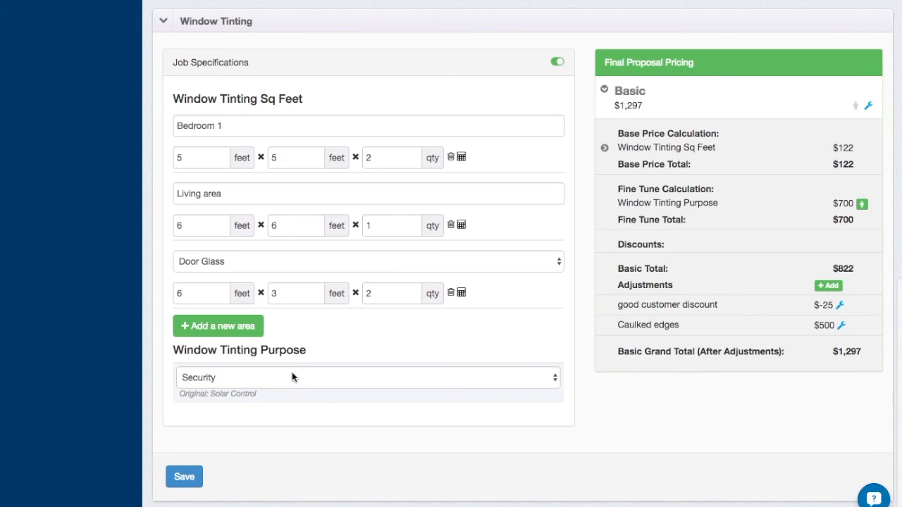
pyautogui.click(292, 374)
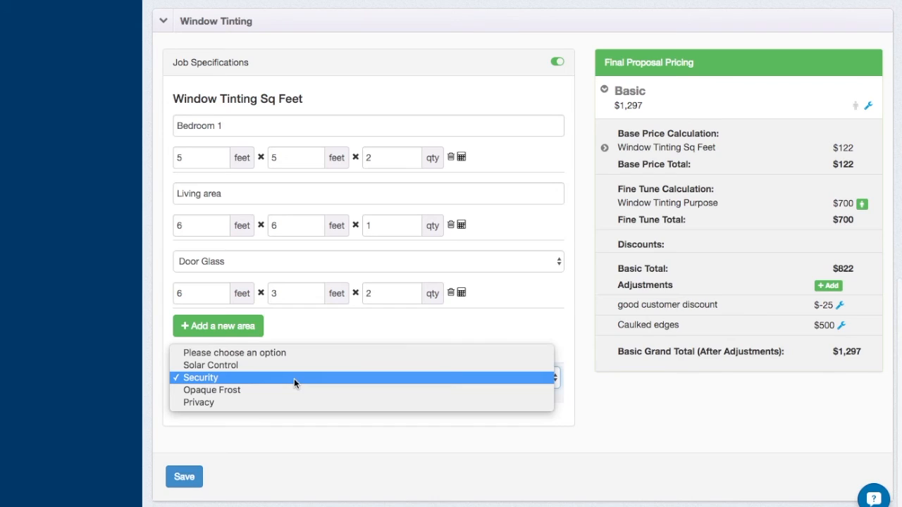
pyautogui.click(247, 389)
pyautogui.click(185, 478)
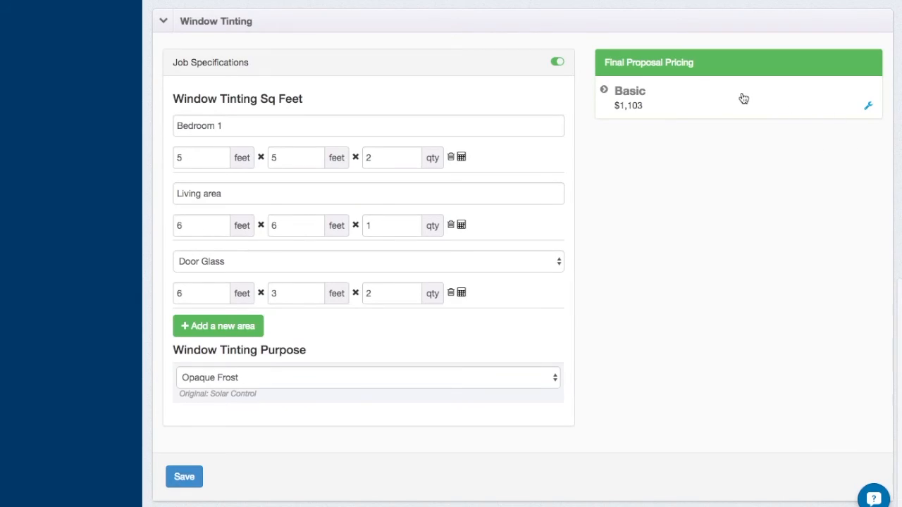
pyautogui.click(749, 106)
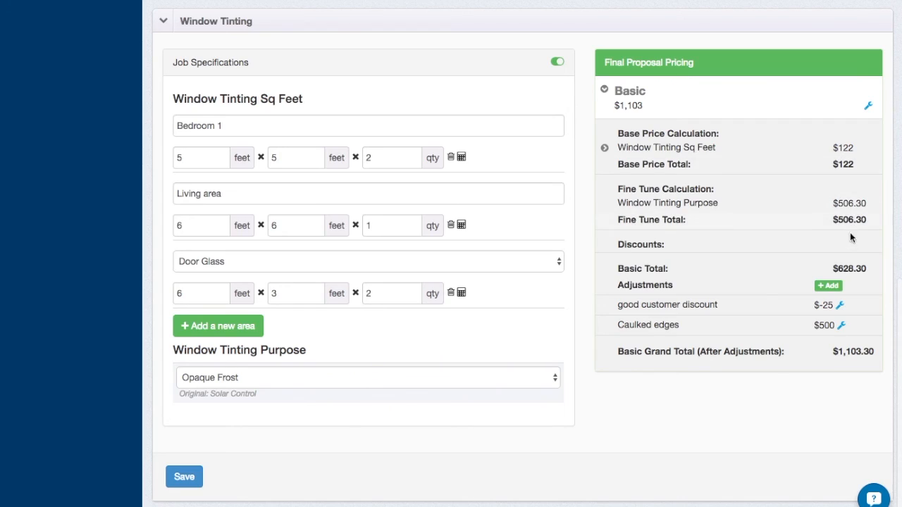
# - Delete the "Caulked edges" adjustment from the Basic package, save the bid, and review the price breakdown
pyautogui.click(840, 325)
pyautogui.click(806, 325)
pyautogui.click(184, 476)
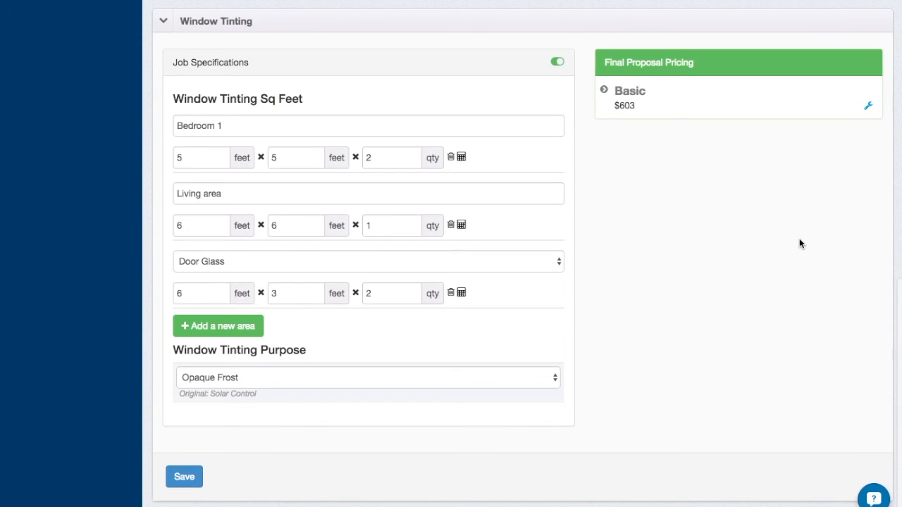
pyautogui.click(746, 111)
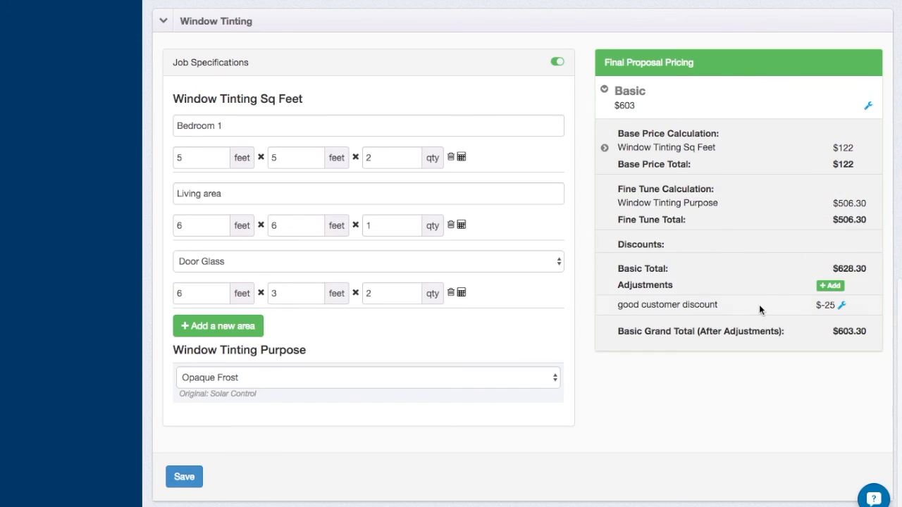
# - Switch the Bedroom 1 measurement to actual square feet, set it to 30 feet², and save the bid
pyautogui.scroll(3, 751, 137)
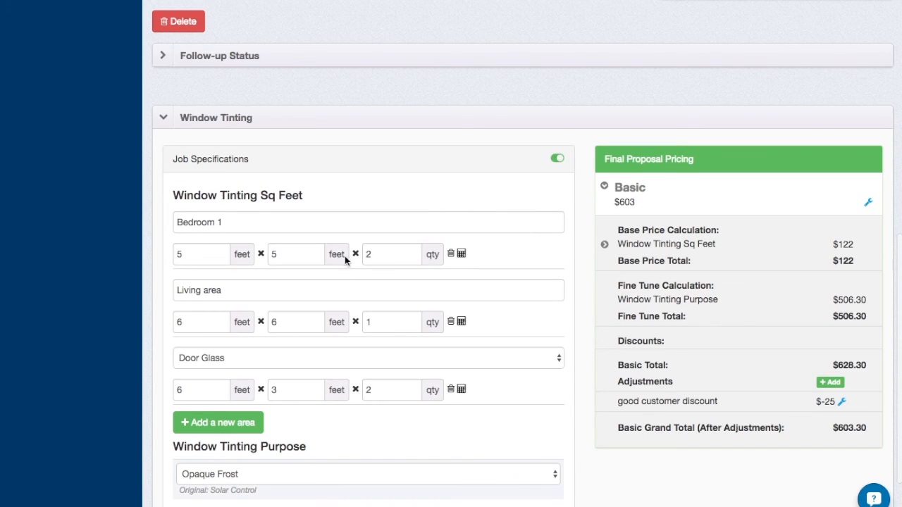
pyautogui.click(461, 252)
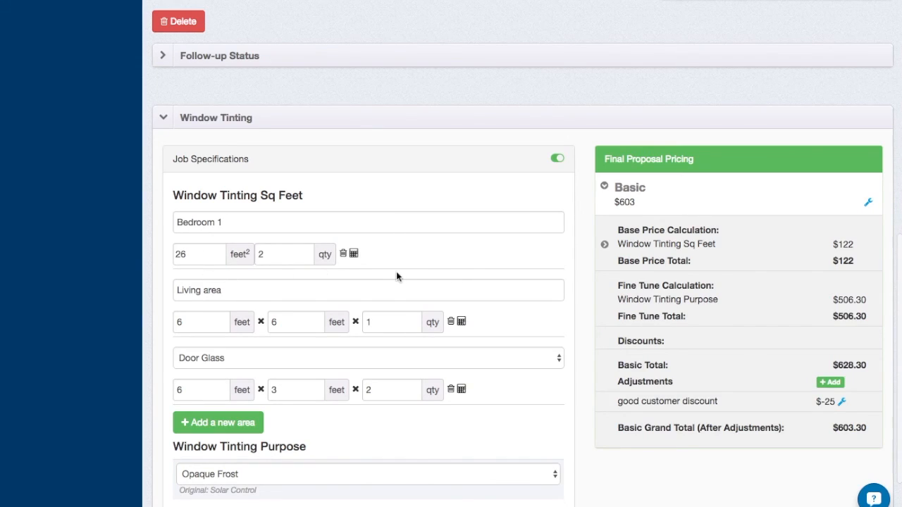
pyautogui.click(355, 254)
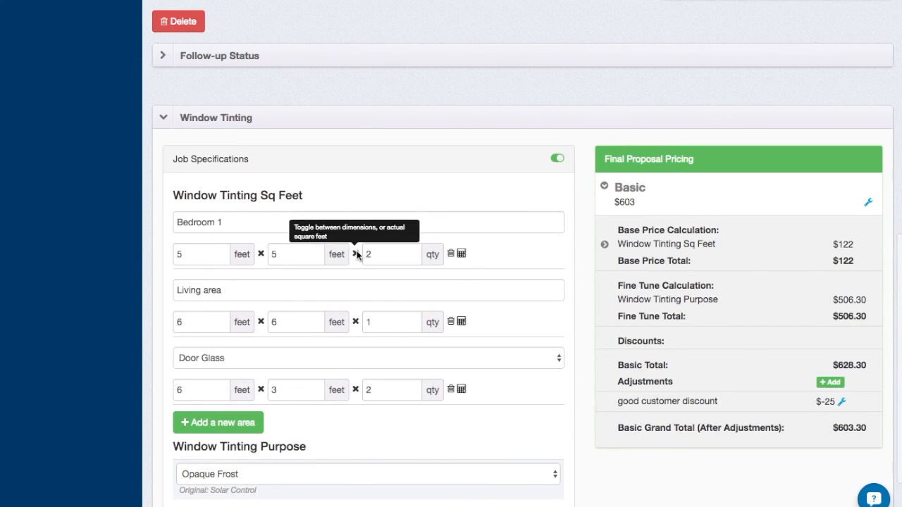
pyautogui.click(461, 253)
pyautogui.doubleClick(219, 255)
pyautogui.write('30')
pyautogui.click(374, 426)
pyautogui.scroll(-2, 374, 427)
pyautogui.click(185, 477)
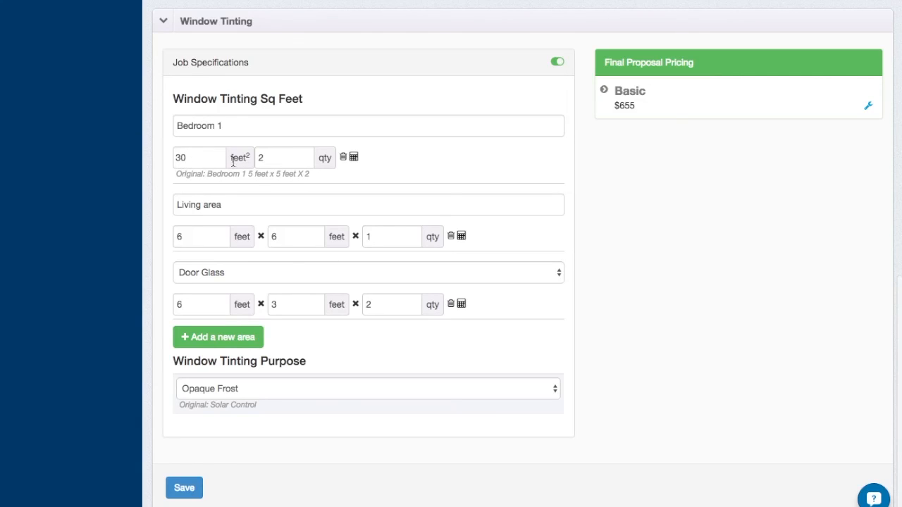
# - Remove the Bedroom 1 measurement, save the bid, and expand the Basic package's price calculation
pyautogui.click(343, 158)
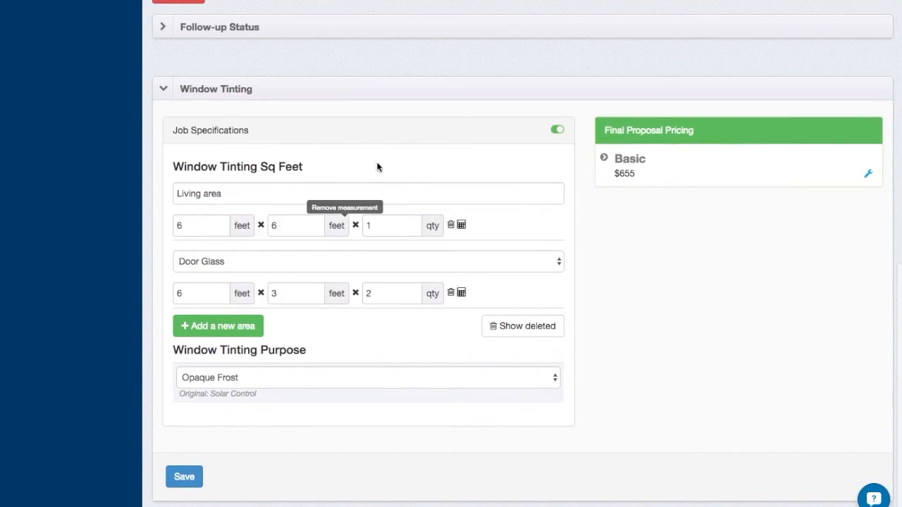
pyautogui.click(189, 477)
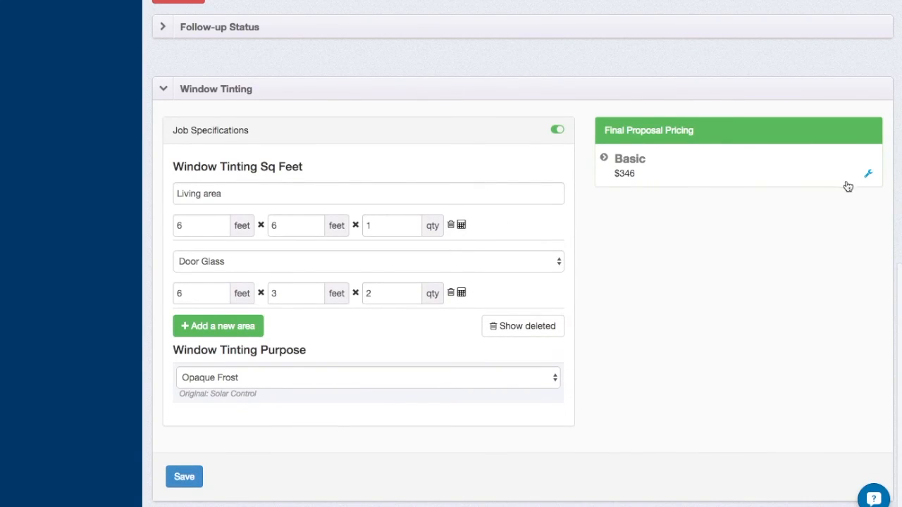
pyautogui.click(660, 183)
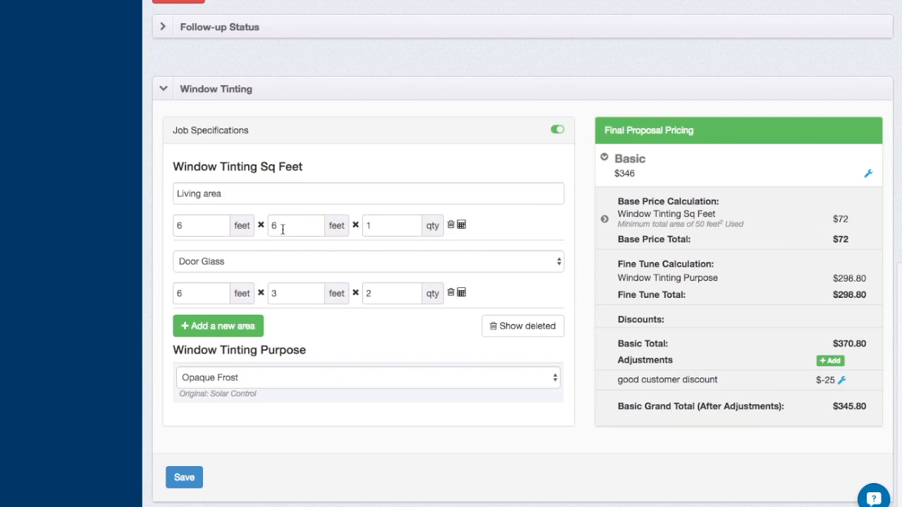
# - Add a new Kitchen Window area measuring 8 by 10 feet to the Window Tinting job specifications
pyautogui.click(241, 331)
pyautogui.click(266, 333)
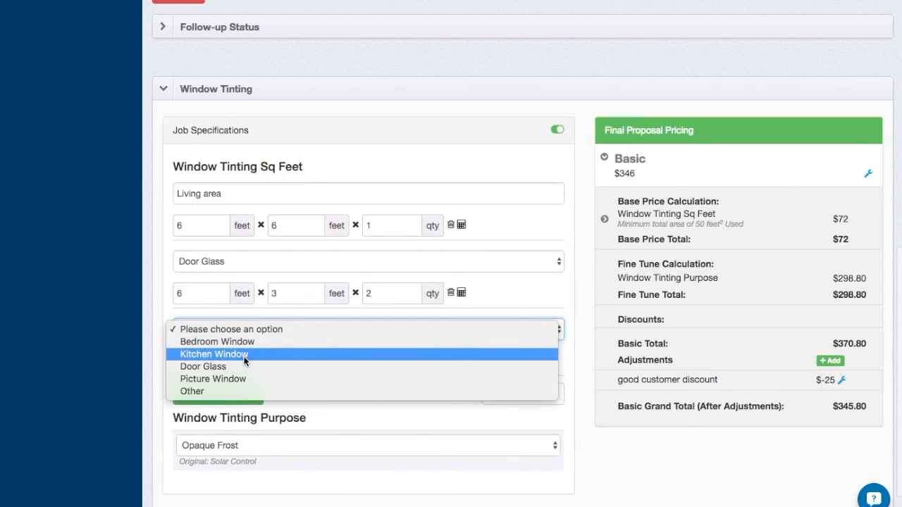
pyautogui.click(208, 350)
pyautogui.click(210, 362)
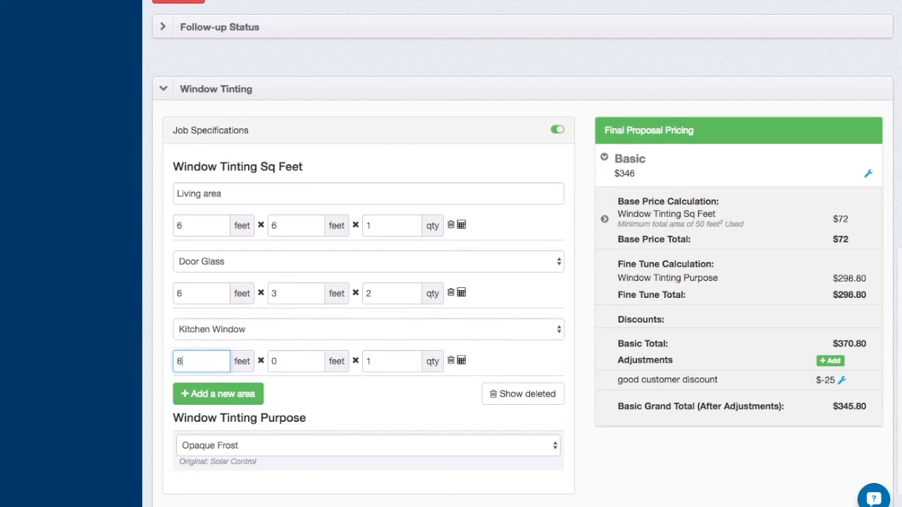
pyautogui.press('Tab')
pyautogui.write('10')
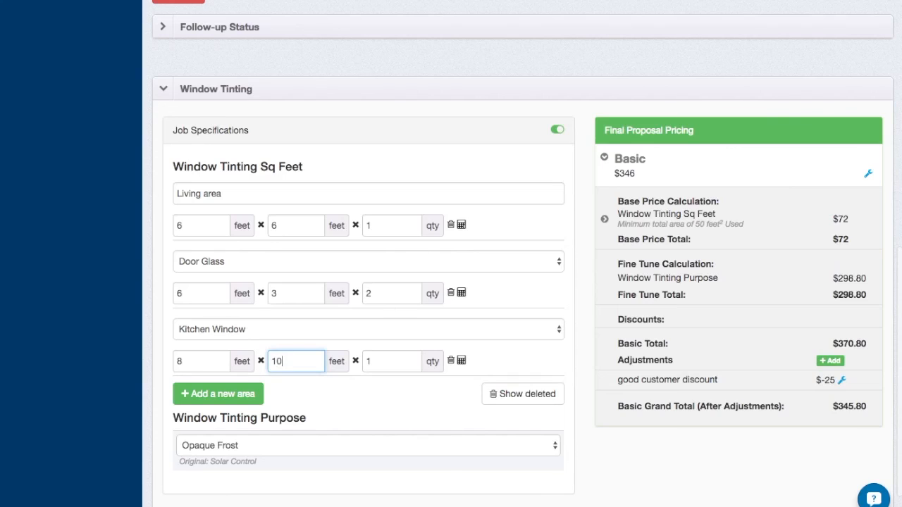
pyautogui.scroll(-2, 246, 472)
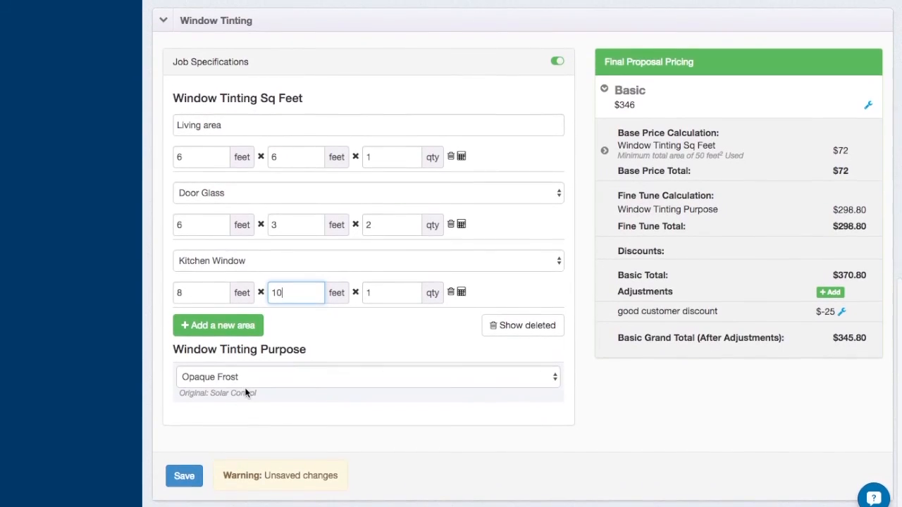
# - Set the Window Tinting Purpose to Solar Control and save the bid
pyautogui.click(245, 445)
pyautogui.click(200, 353)
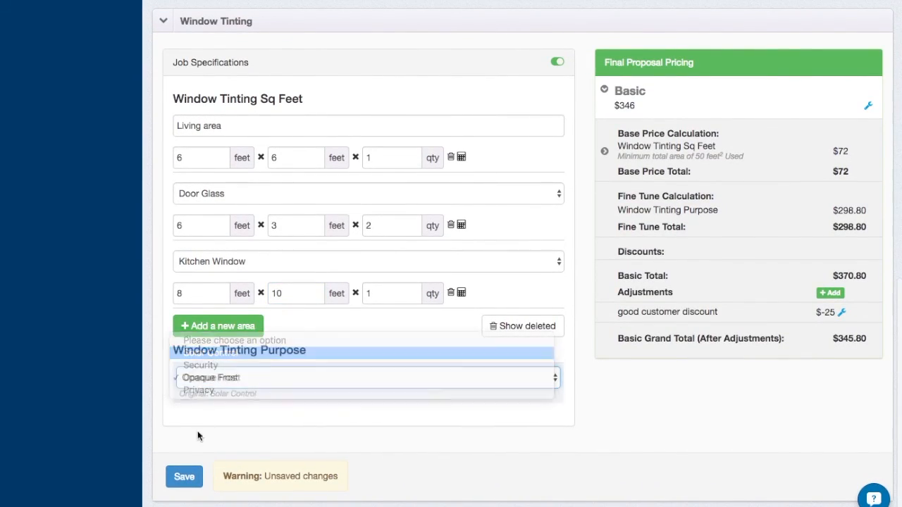
pyautogui.click(185, 477)
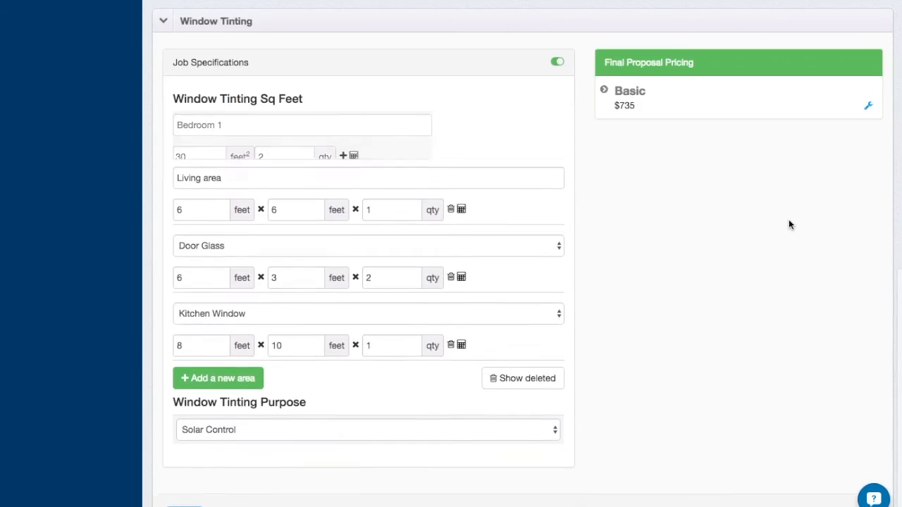
# - Go from the customer profile to the services offered and open the Window Tinting (one film only) module for editing
pyautogui.scroll(-3, 368, 303)
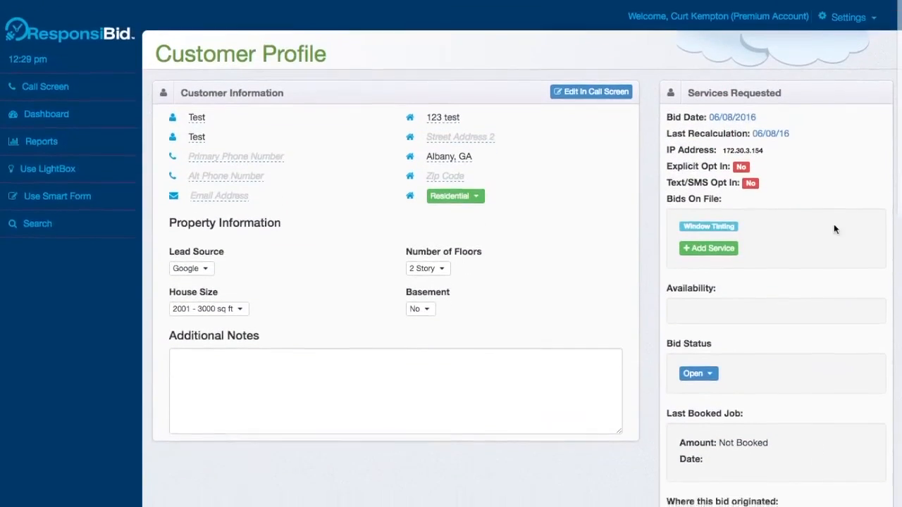
pyautogui.scroll(-1, 833, 224)
pyautogui.click(852, 3)
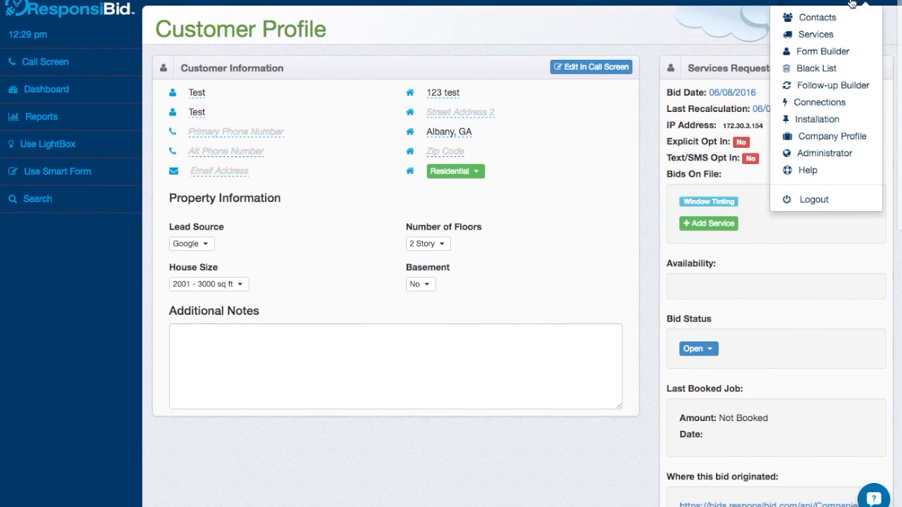
pyautogui.click(821, 35)
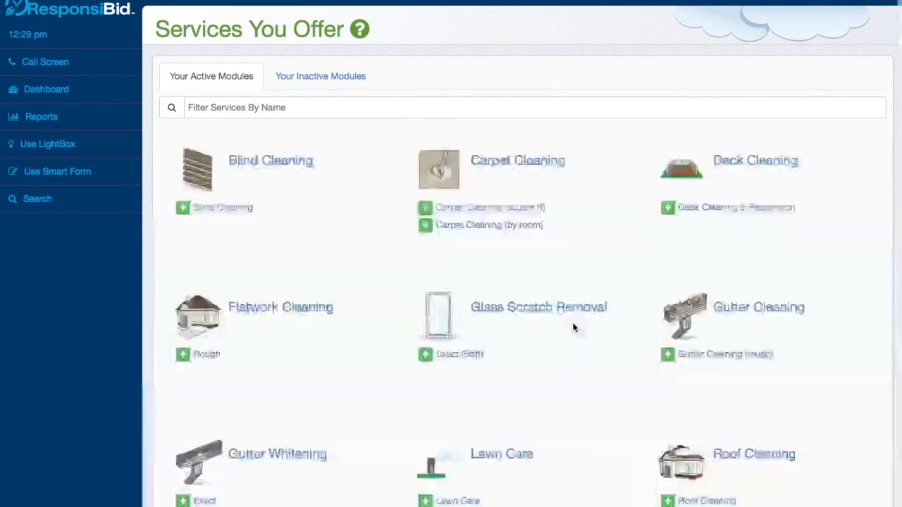
pyautogui.scroll(-5, 563, 374)
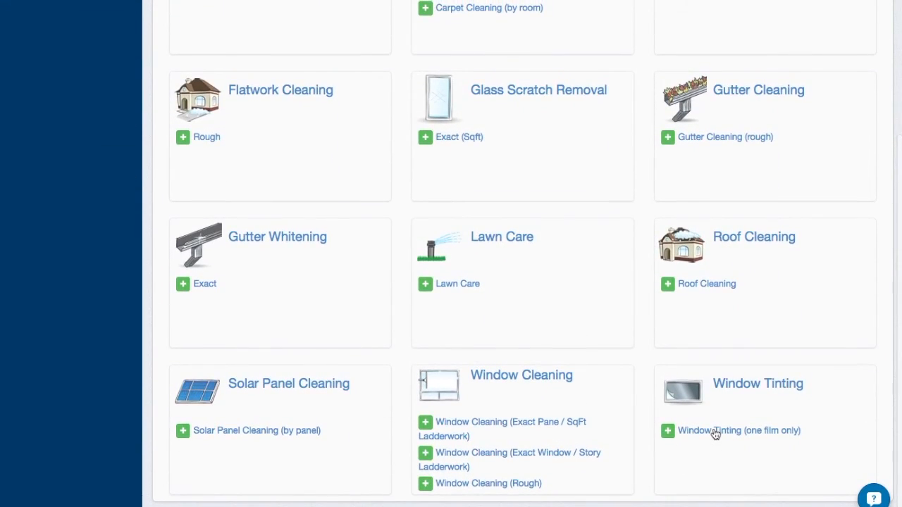
pyautogui.click(715, 433)
# - Open the Window Tinting module's setup help article and skim its Step 1 and Step 2 instructions and help video section
pyautogui.scroll(-5, 390, 380)
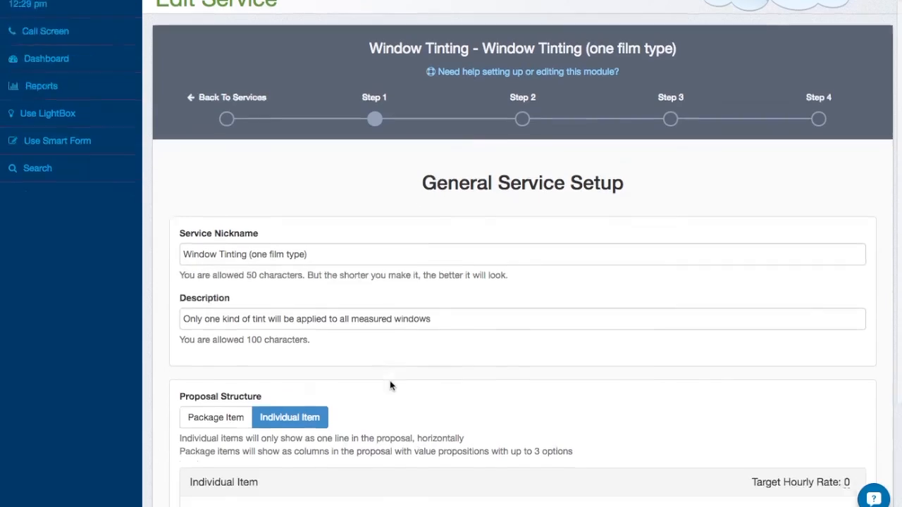
pyautogui.click(290, 479)
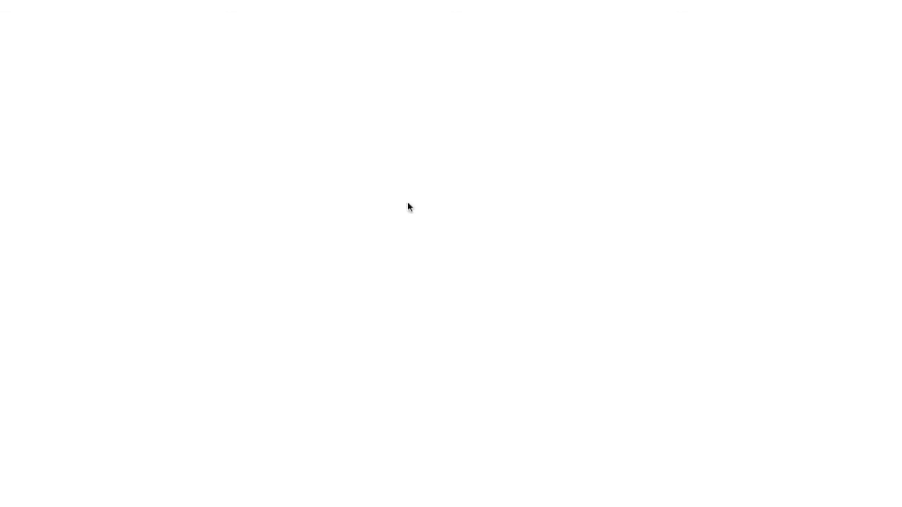
pyautogui.scroll(-5, 210, 411)
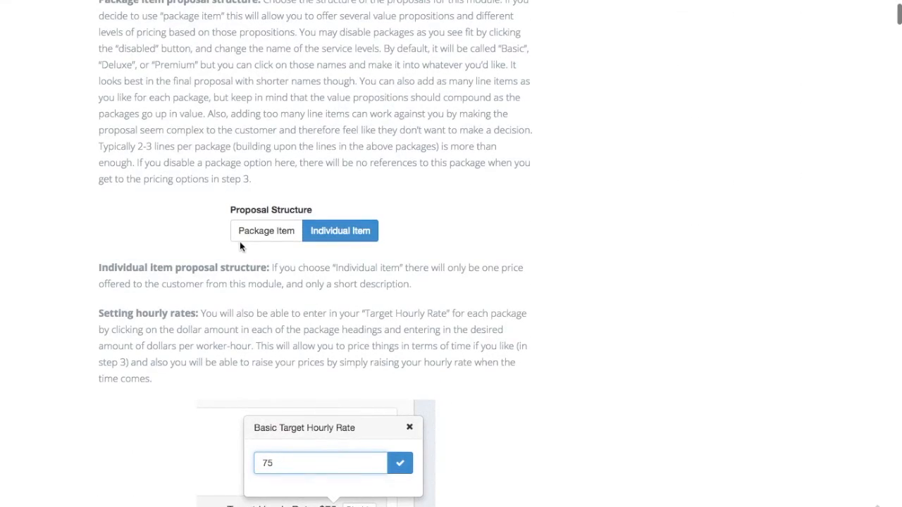
pyautogui.scroll(-6, 287, 299)
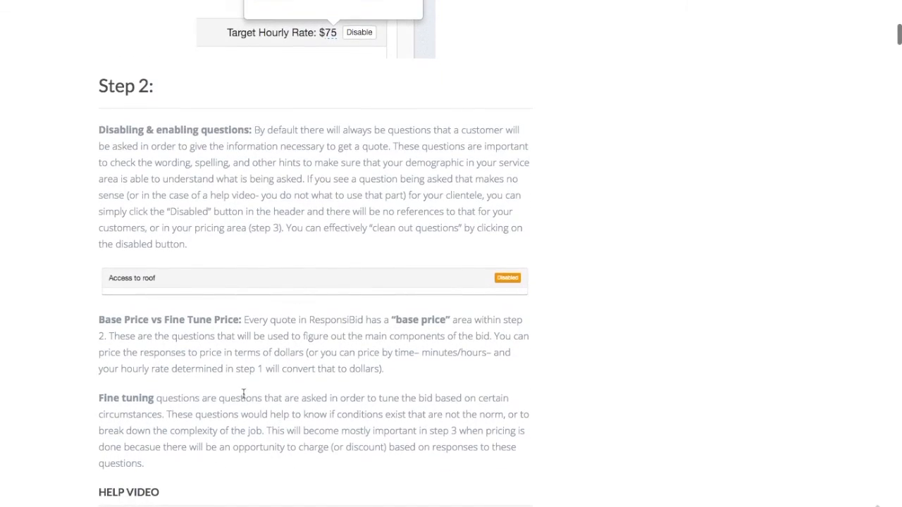
pyautogui.scroll(-5, 242, 374)
pyautogui.scroll(-15, 240, 367)
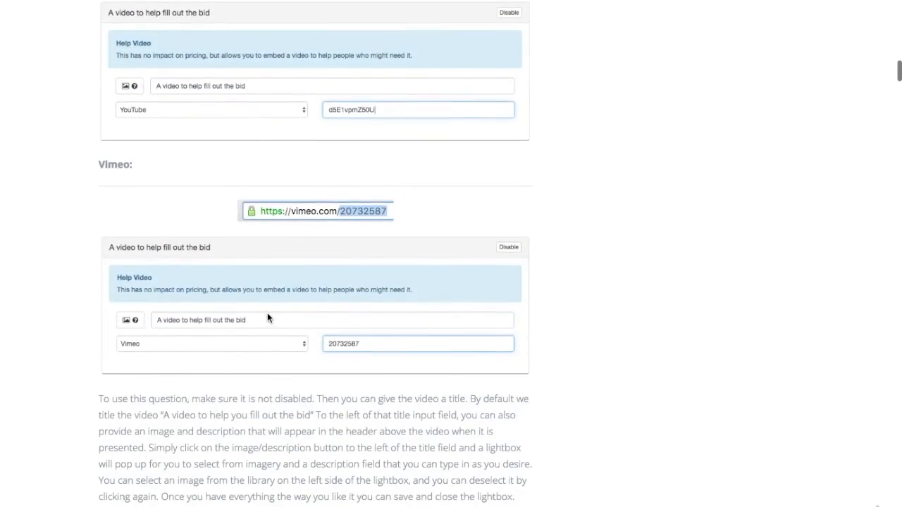
pyautogui.scroll(20, 266, 320)
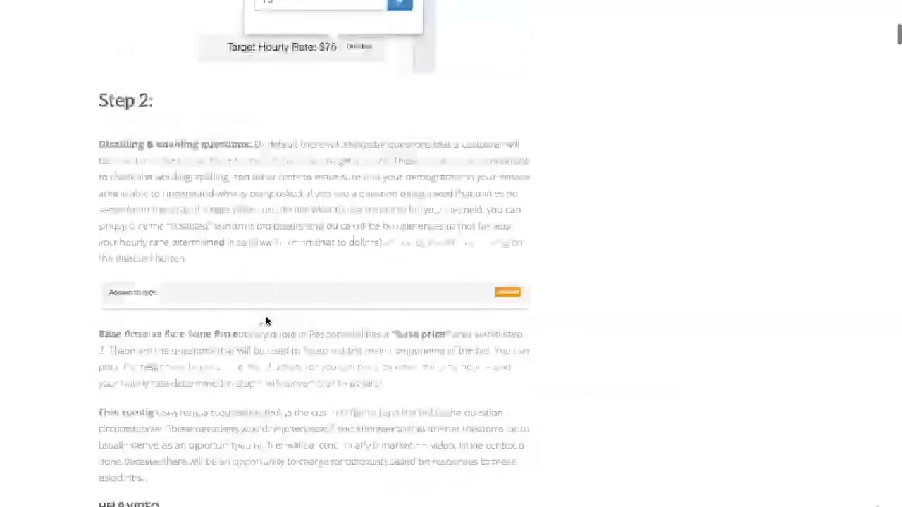